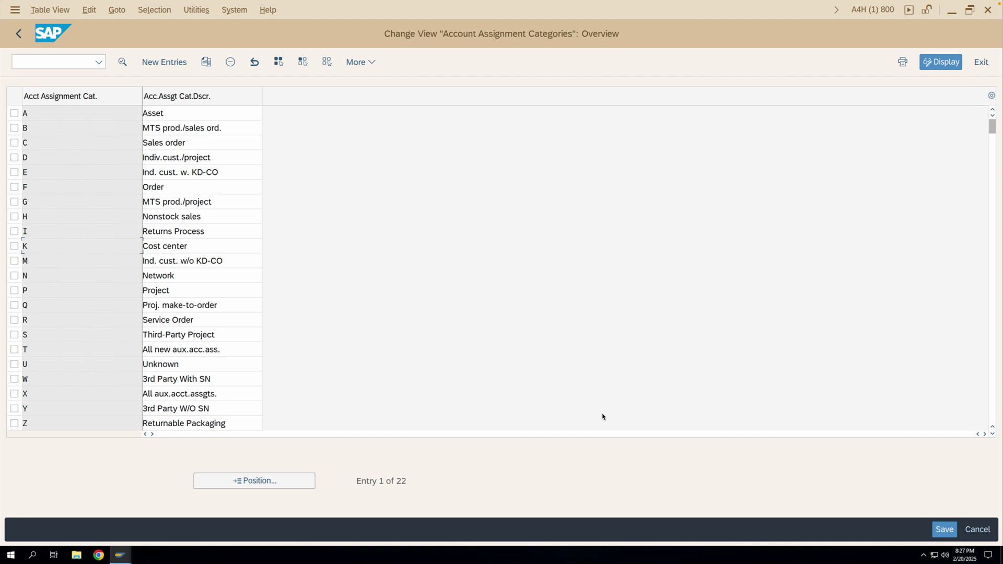
# Open category K (Cost center) details and list its Consumption posting options, currently V.
pyautogui.doubleClick(55, 248)
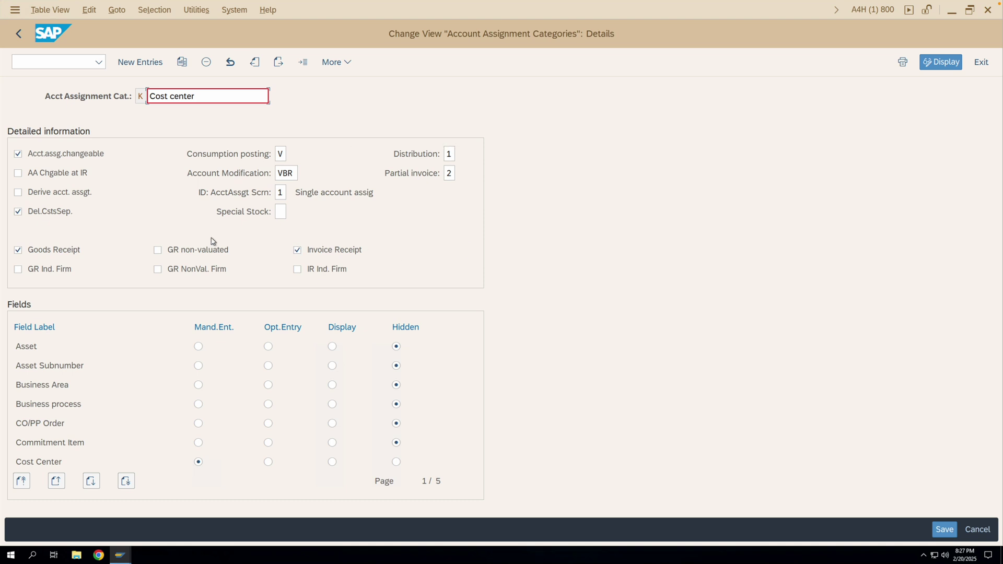
pyautogui.click(281, 154)
pyautogui.click(292, 153)
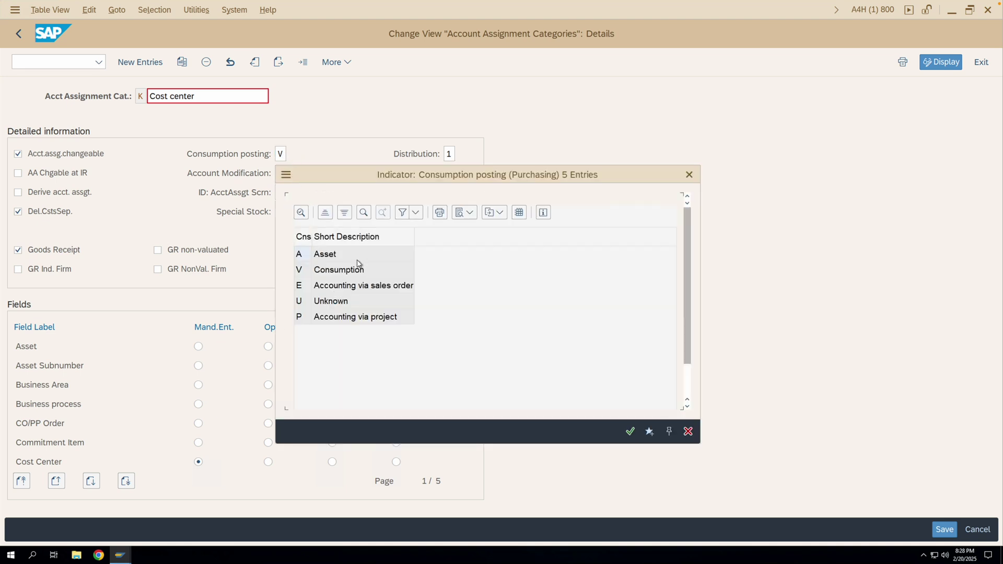
pyautogui.click(328, 255)
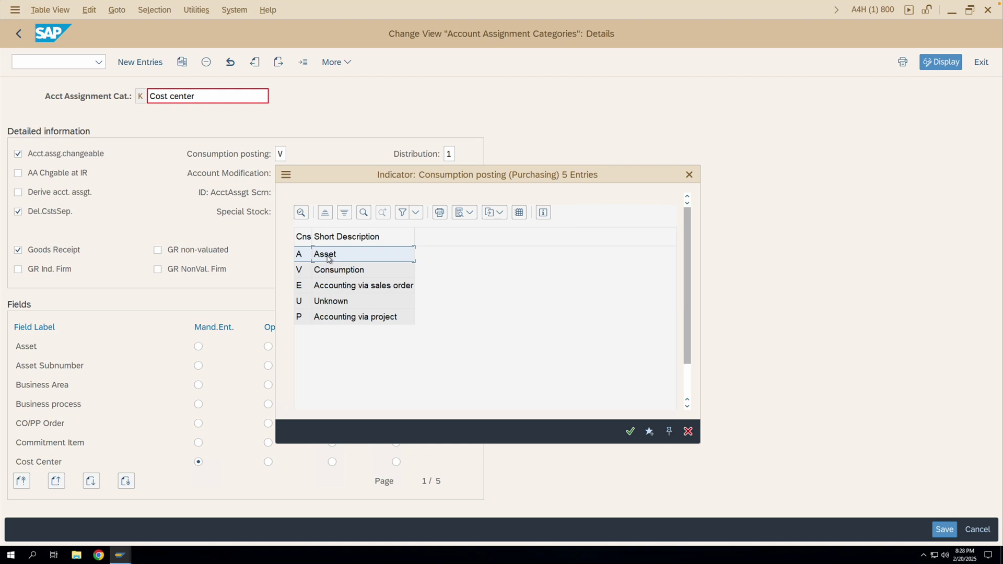
pyautogui.click(334, 288)
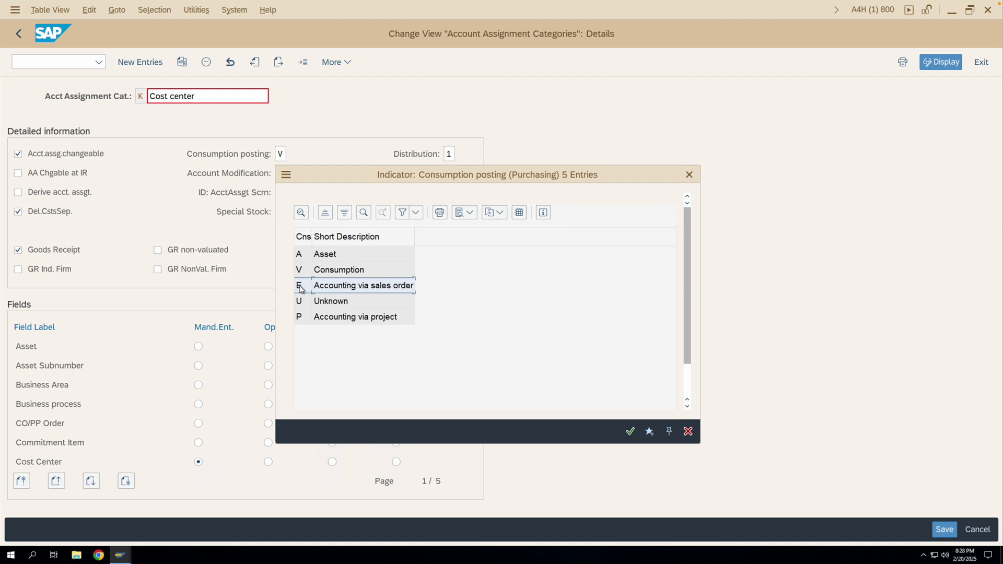
pyautogui.click(340, 323)
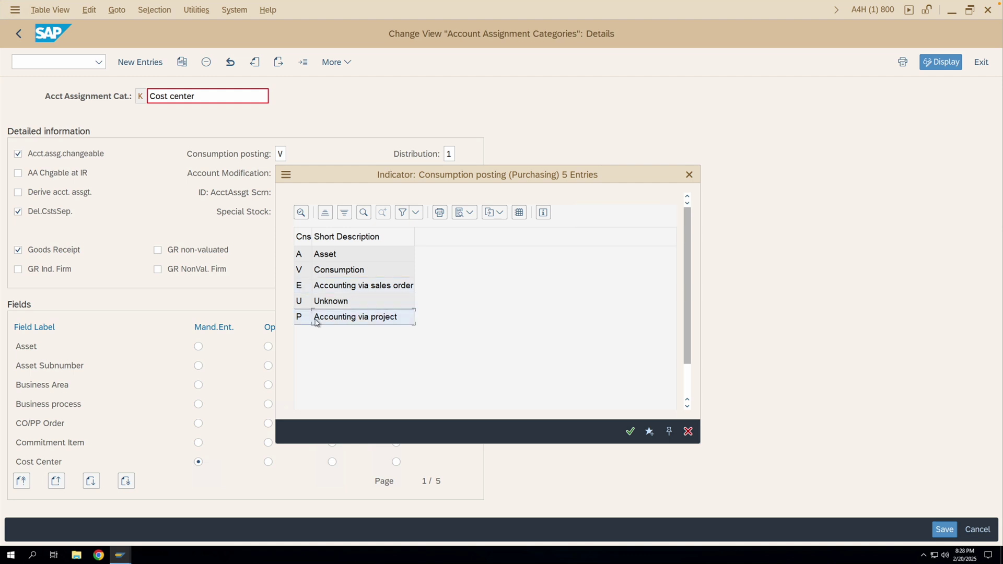
pyautogui.click(322, 307)
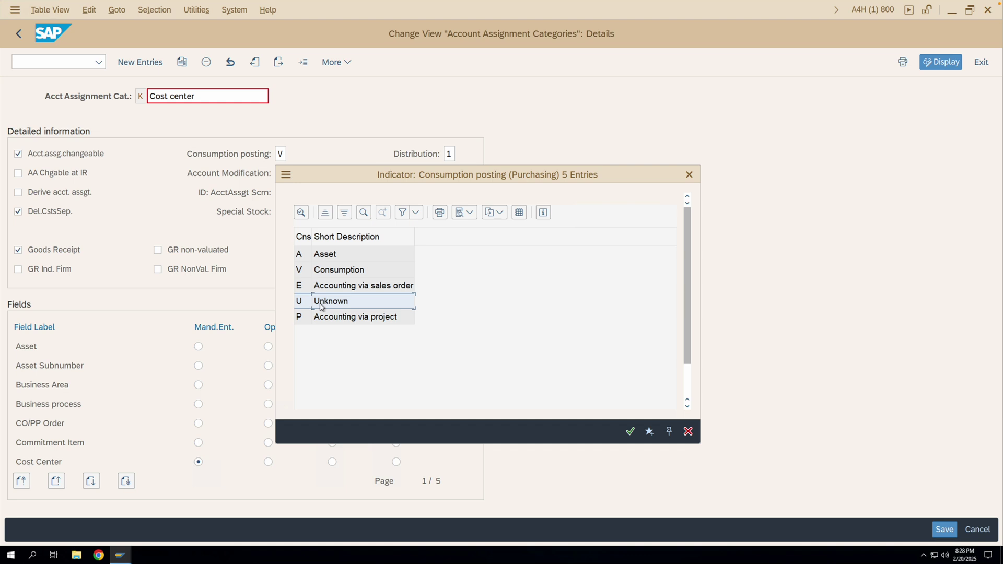
# Leave K at V and review category E's Consumption posting E, Special Stock and Account Modification VKA.
pyautogui.click(689, 175)
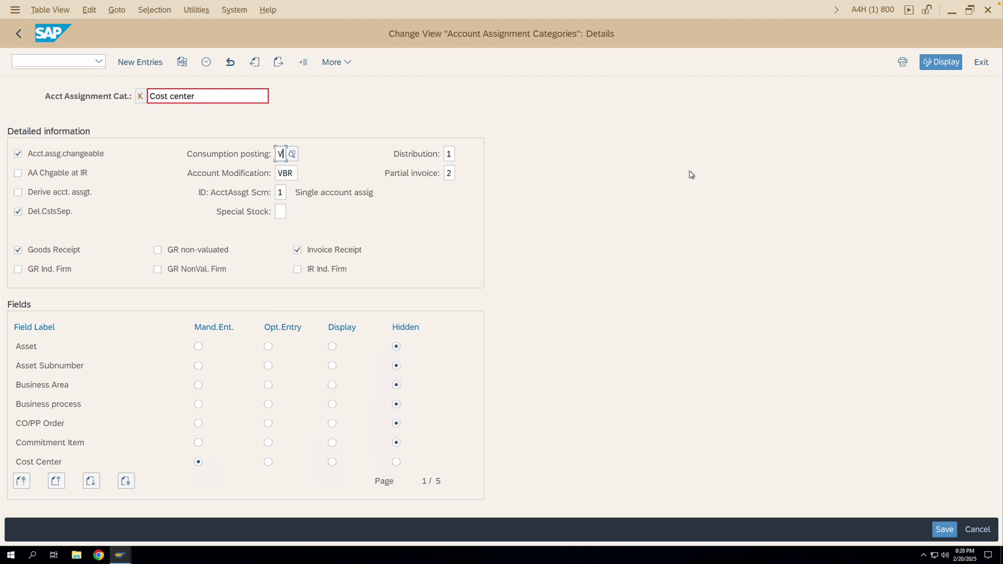
pyautogui.click(18, 33)
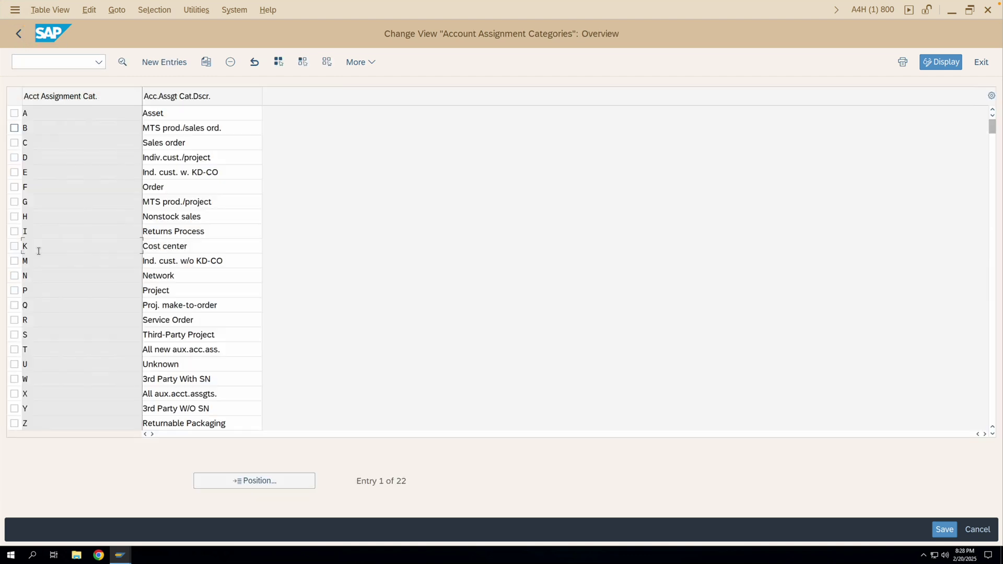
pyautogui.doubleClick(43, 266)
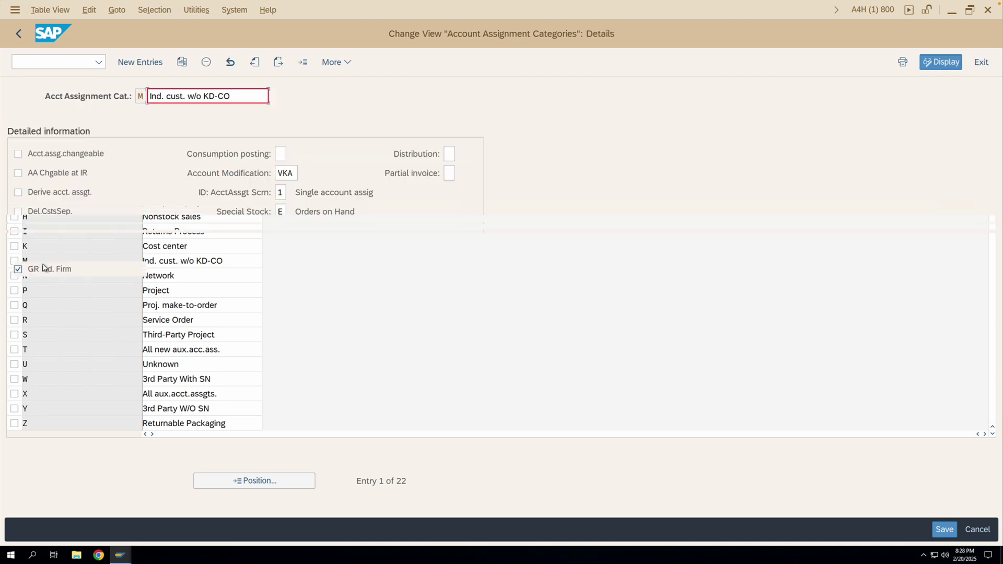
pyautogui.click(279, 153)
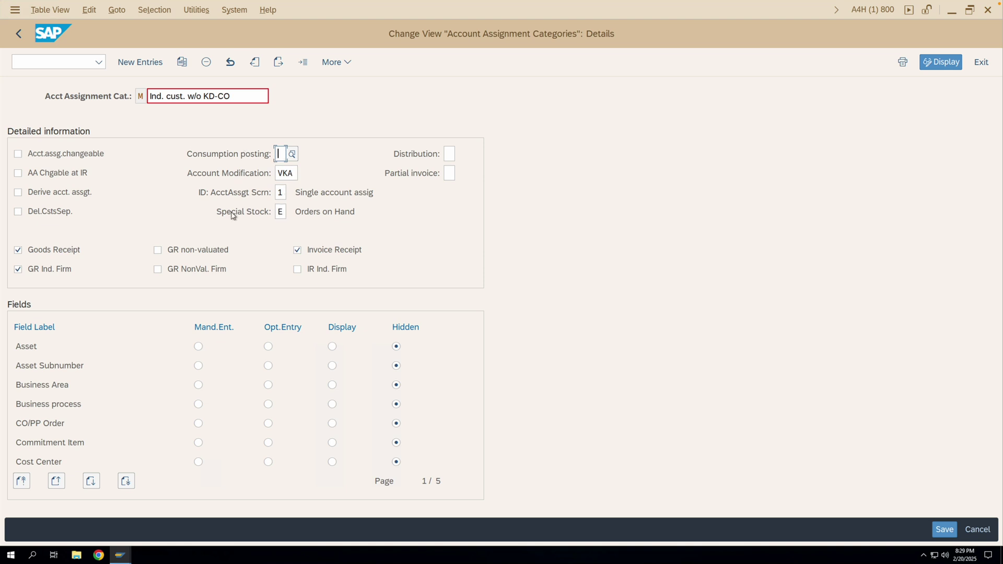
pyautogui.click(280, 211)
pyautogui.click(283, 153)
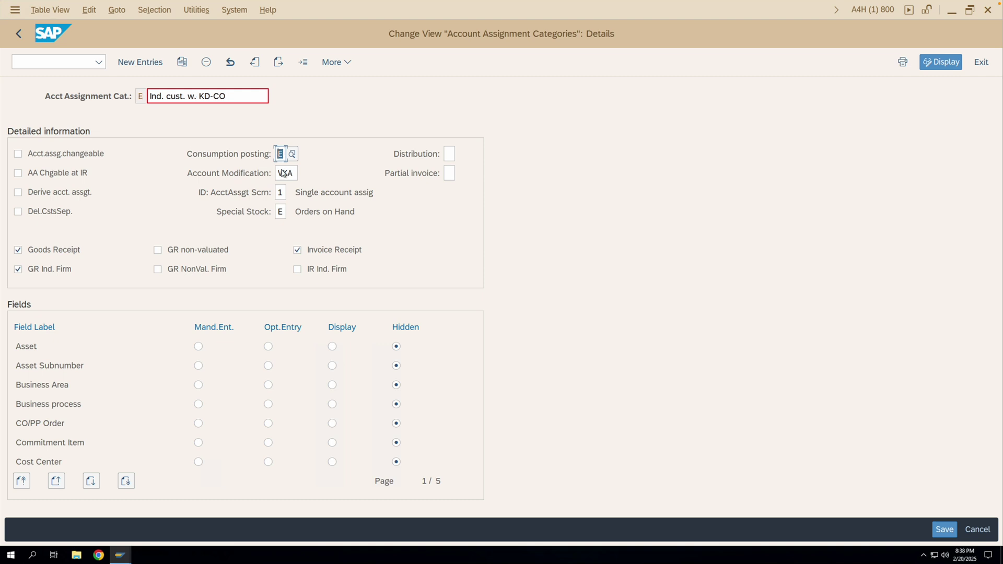
pyautogui.click(292, 173)
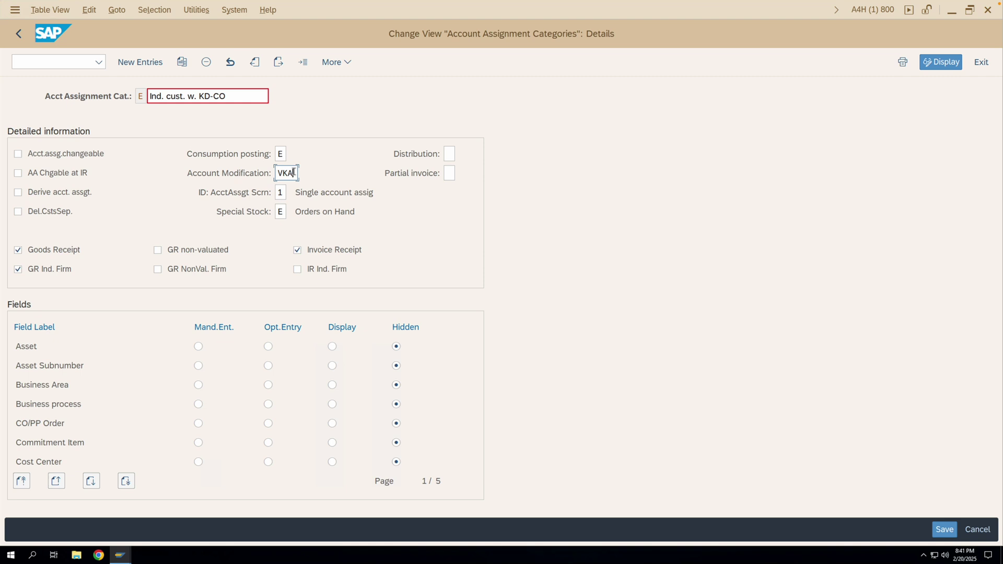
# In a second session, run OBYC and open GBB account assignments for chart YCOA.
pyautogui.click(14, 9)
pyautogui.click(52, 141)
pyautogui.write('o')
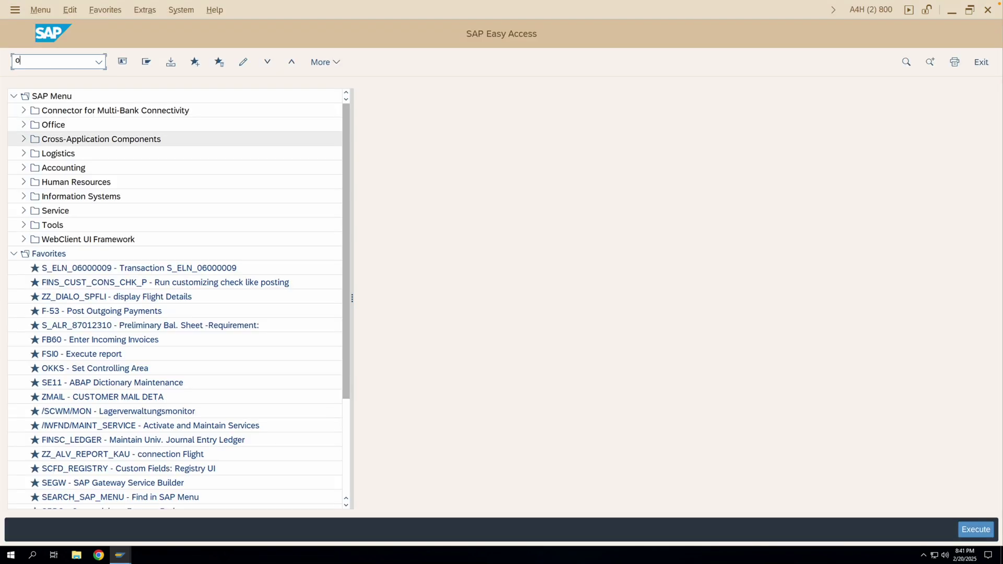
pyautogui.write('byc')
pyautogui.press('Return')
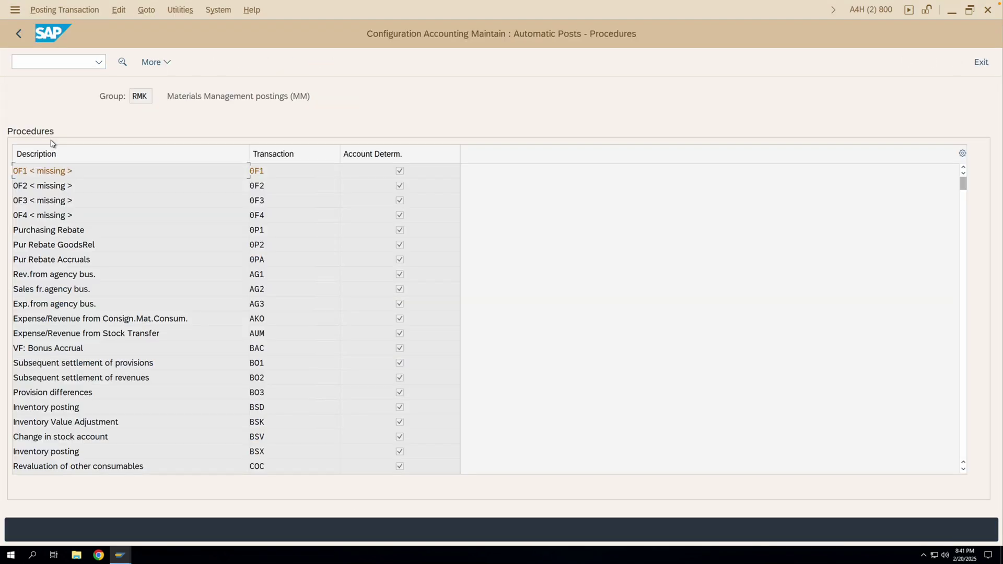
pyautogui.scroll(-3, 237, 250)
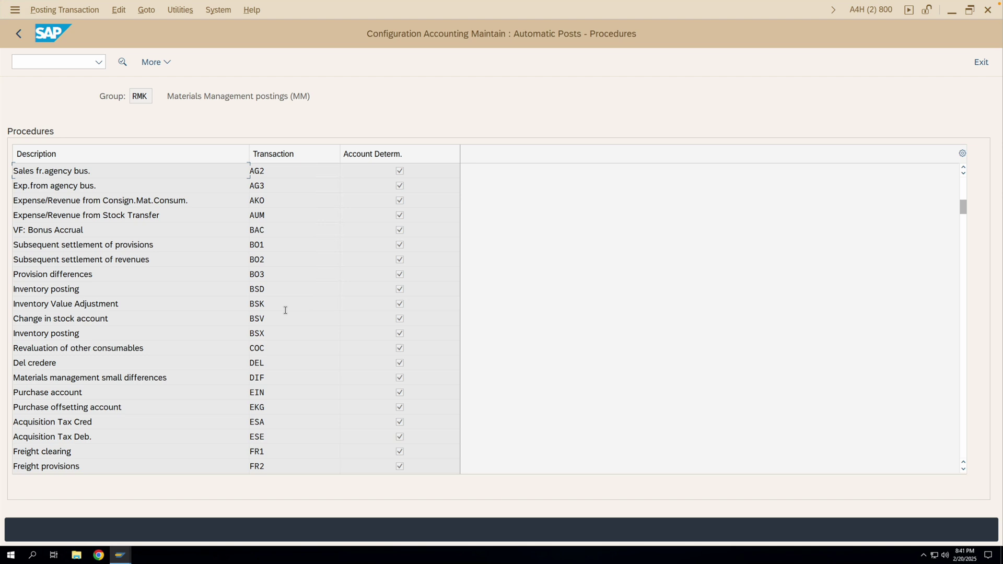
pyautogui.scroll(-3, 285, 310)
pyautogui.scroll(-3, 286, 314)
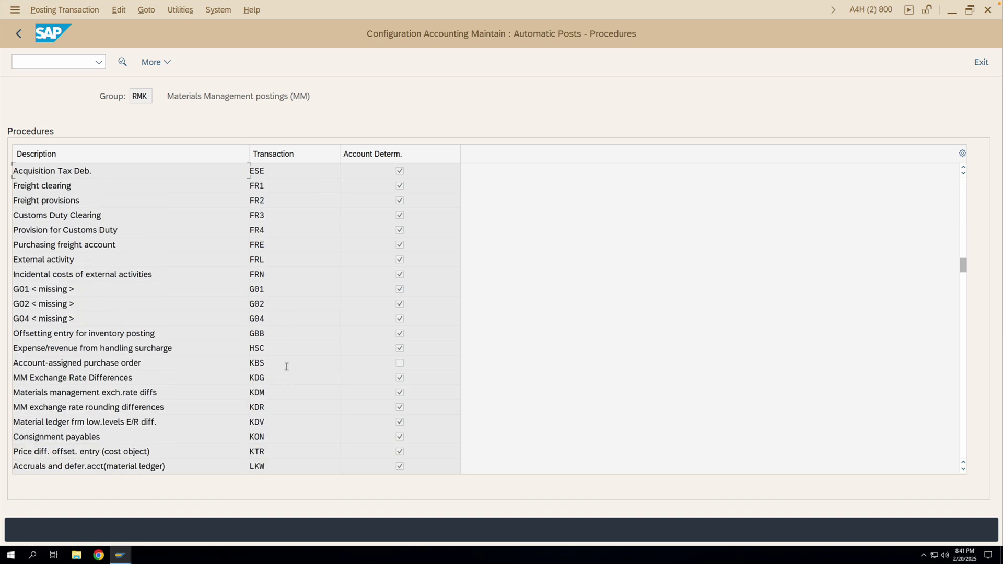
pyautogui.click(275, 337)
pyautogui.doubleClick(276, 337)
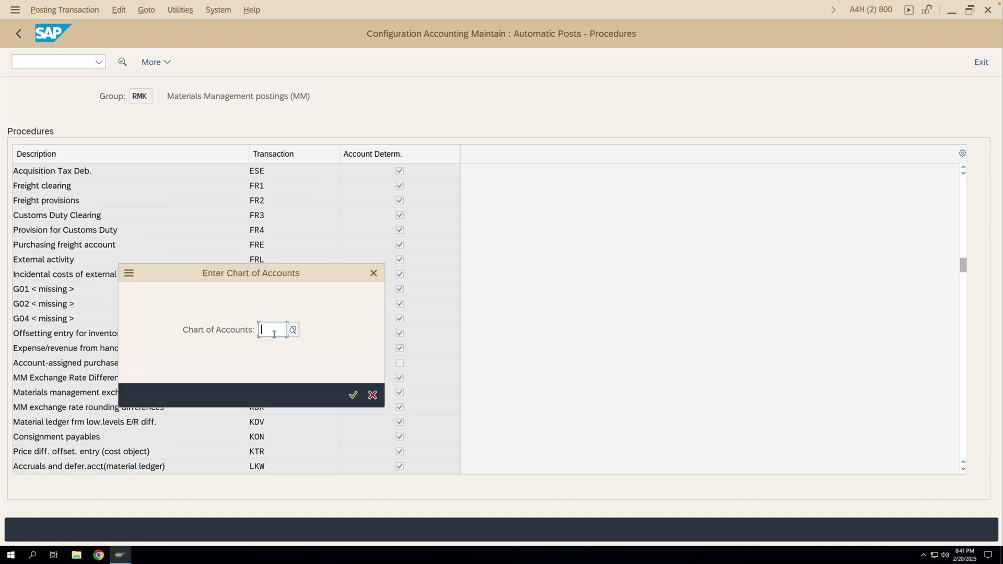
pyautogui.write('ycoa')
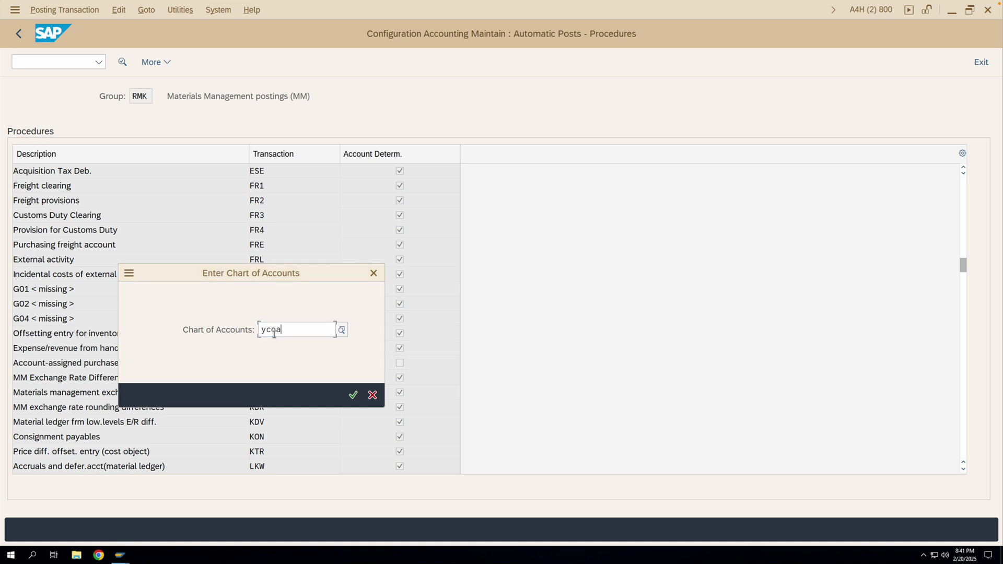
pyautogui.press('Return')
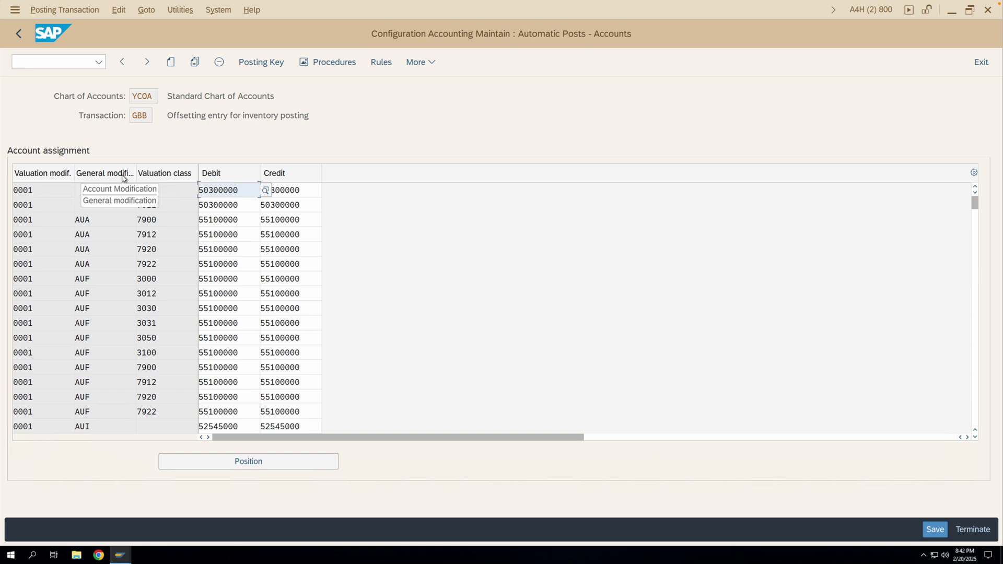
# Inspect GBB row 3 (0001, AUA, class 7900, debit 55100000), then return to the category details.
pyautogui.moveTo(90, 220); pyautogui.dragTo(76, 221)
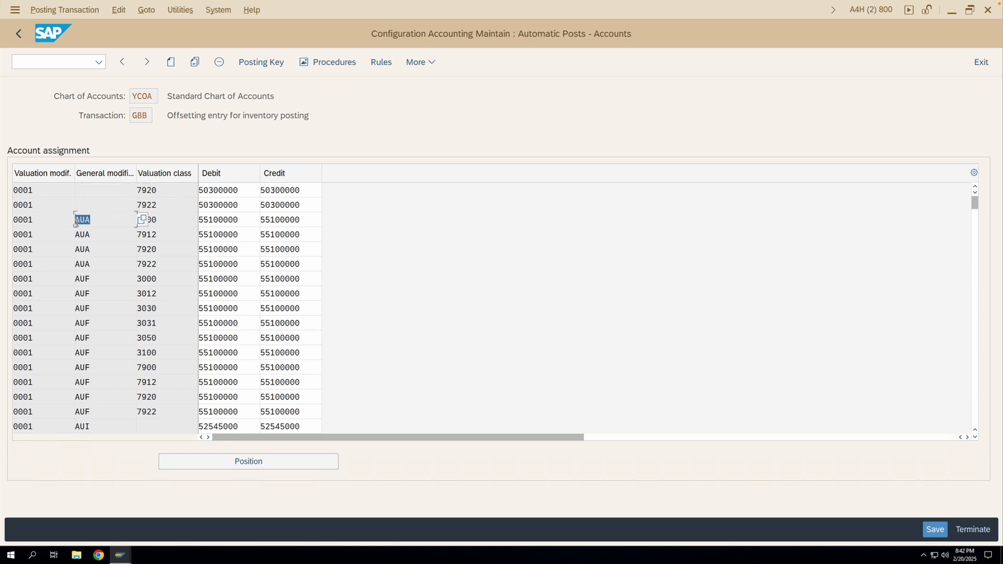
pyautogui.click(238, 222)
pyautogui.click(306, 220)
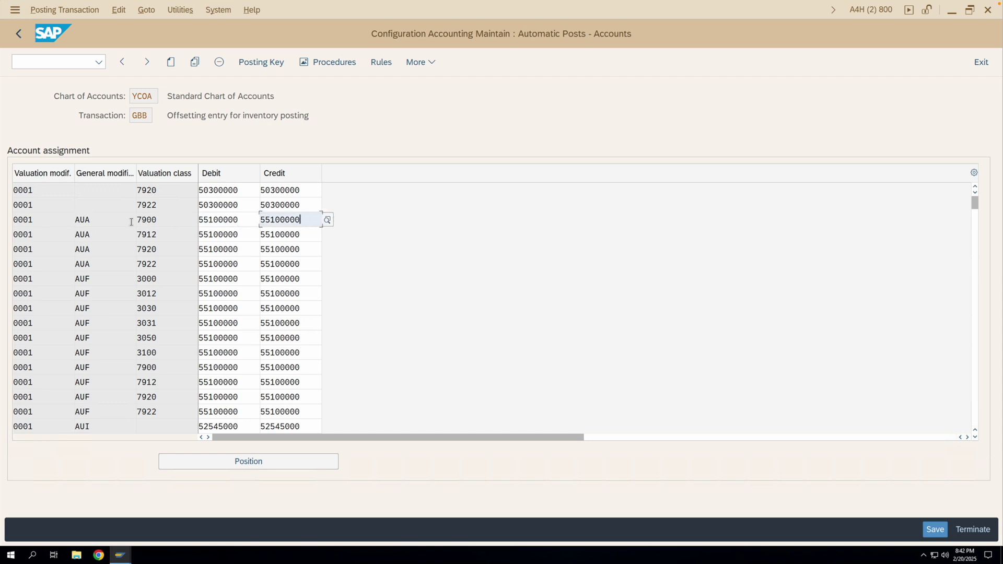
pyautogui.doubleClick(98, 220)
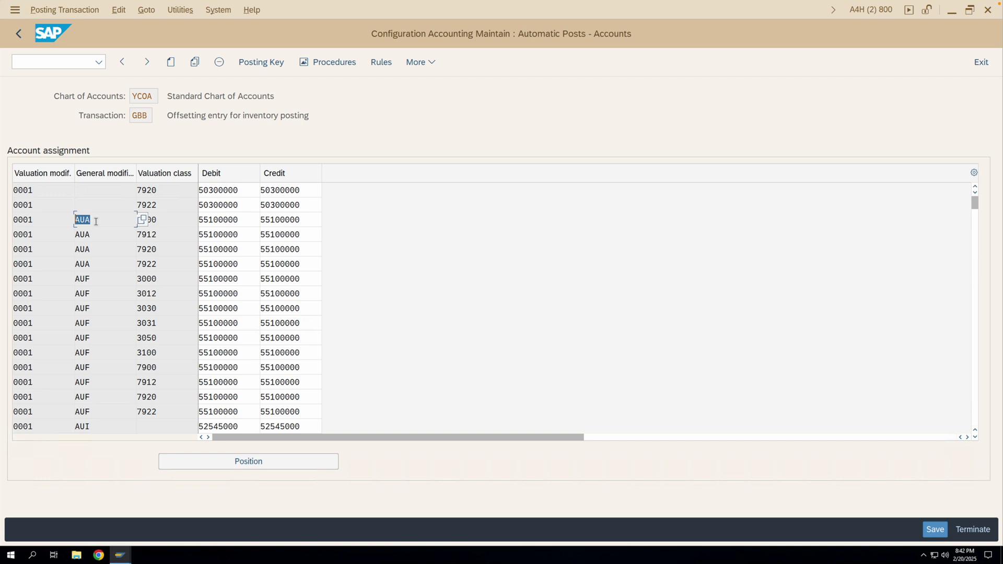
pyautogui.click(168, 222)
pyautogui.click(103, 220)
pyautogui.click(44, 221)
pyautogui.doubleClick(144, 116)
pyautogui.moveTo(240, 221); pyautogui.dragTo(200, 226)
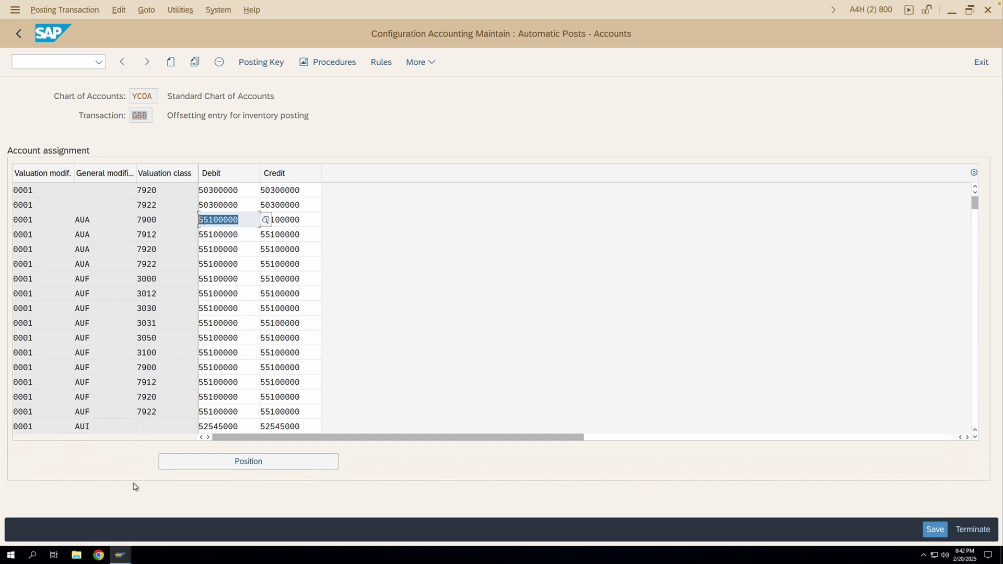
pyautogui.click(120, 554)
pyautogui.click(139, 517)
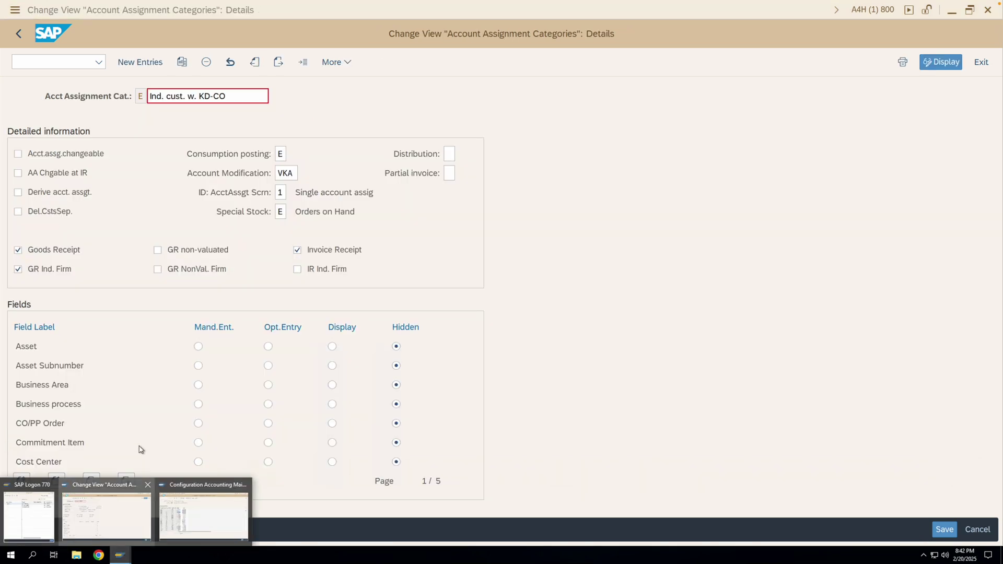
# Back in the category list, check category K's account modification VBR.
pyautogui.press('F3')
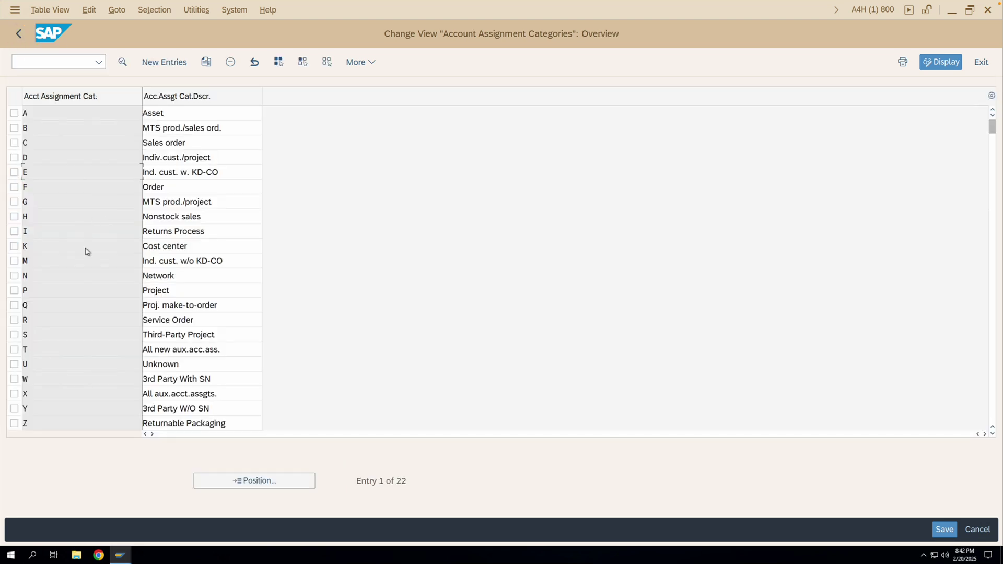
pyautogui.doubleClick(39, 246)
pyautogui.moveTo(292, 174); pyautogui.dragTo(277, 174)
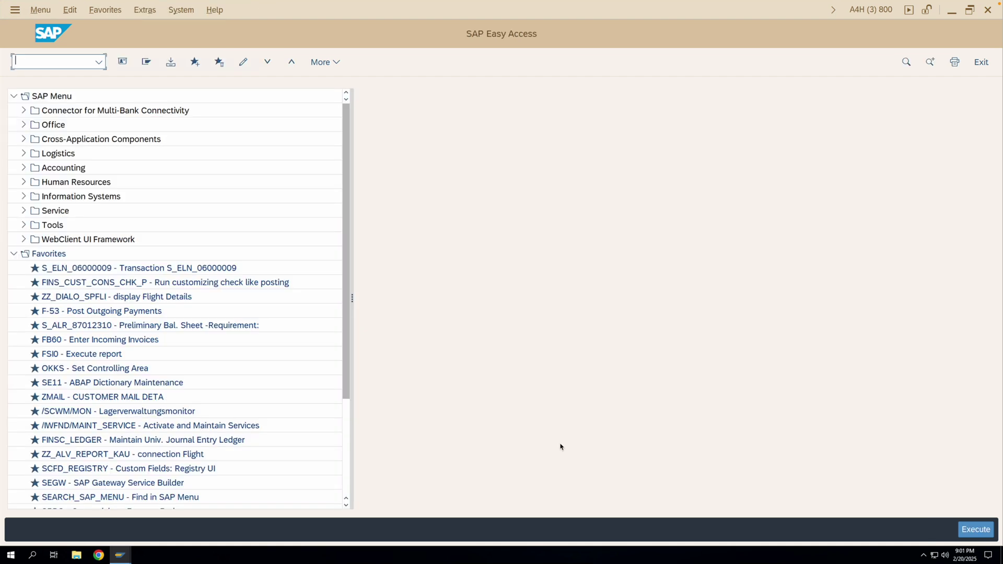
# Start a purchase order via ME21 for the previous supplier: item category K, material TG11, quantity 1.
pyautogui.write('me21n')
pyautogui.press('Return')
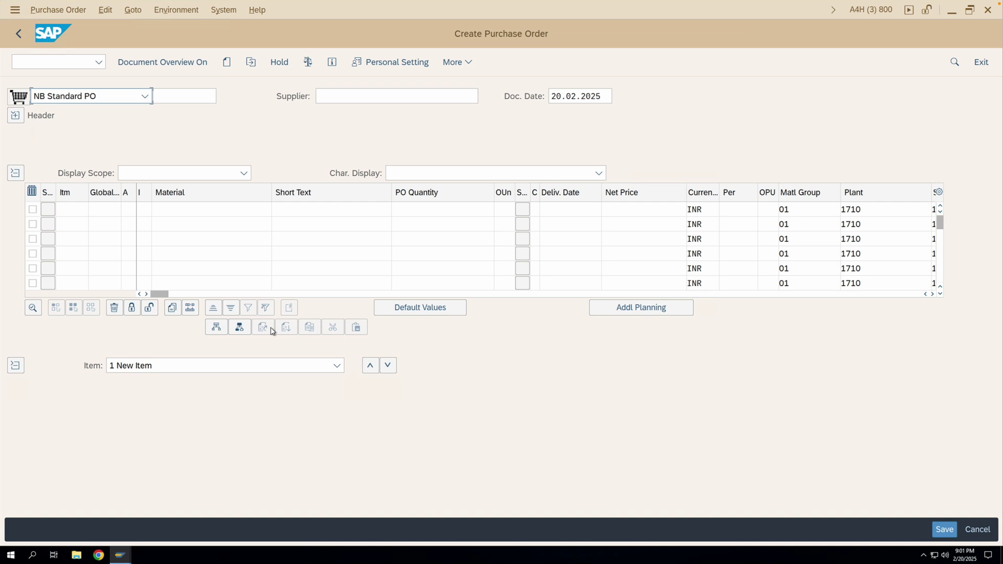
pyautogui.click(374, 97)
pyautogui.click(367, 112)
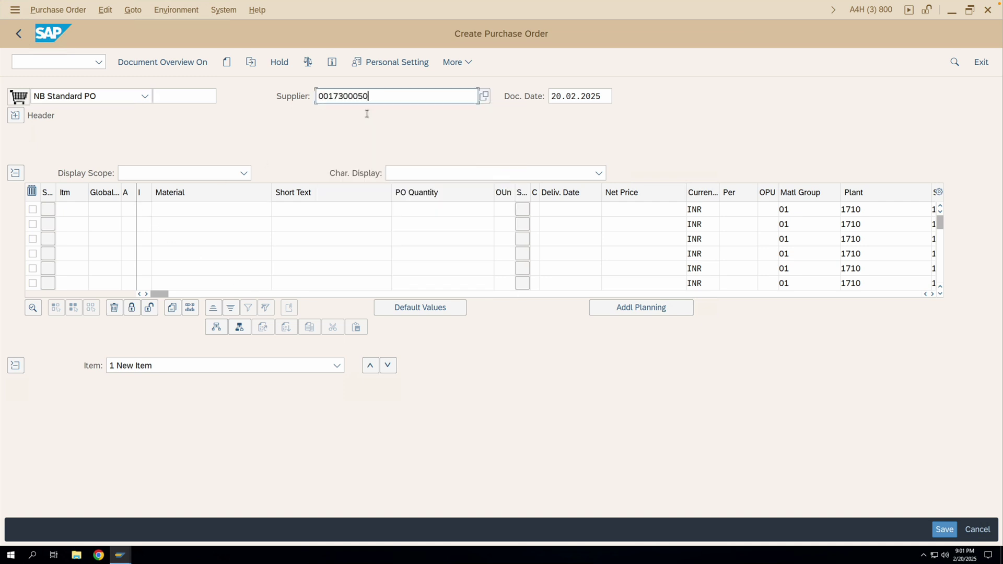
pyautogui.click(124, 209)
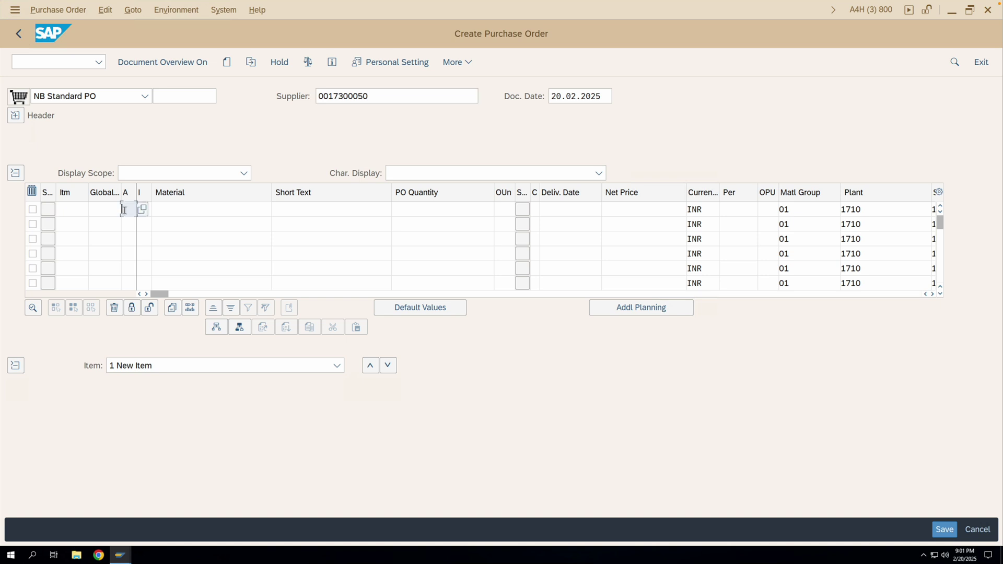
pyautogui.write('k')
pyautogui.click(215, 208)
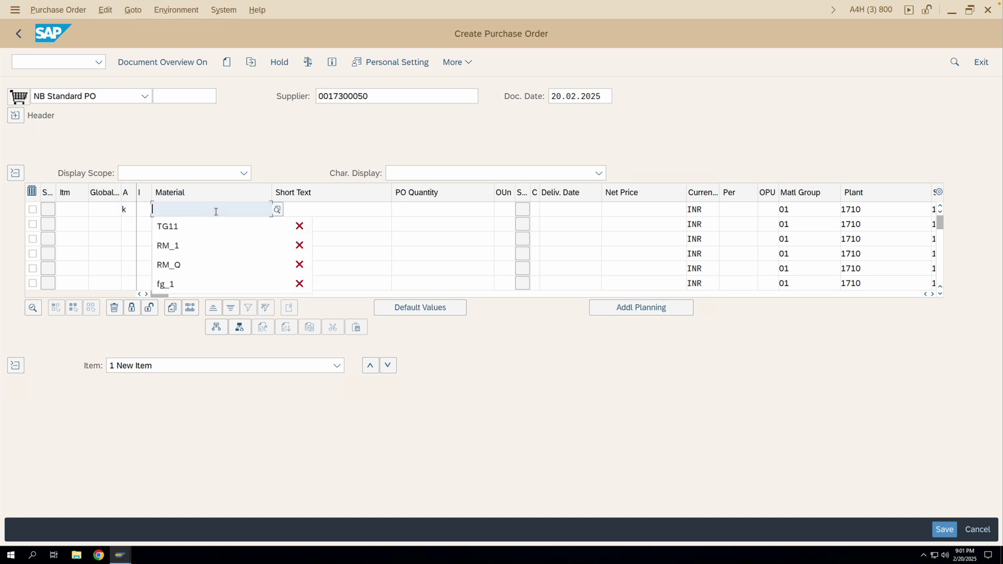
pyautogui.click(216, 225)
pyautogui.click(417, 207)
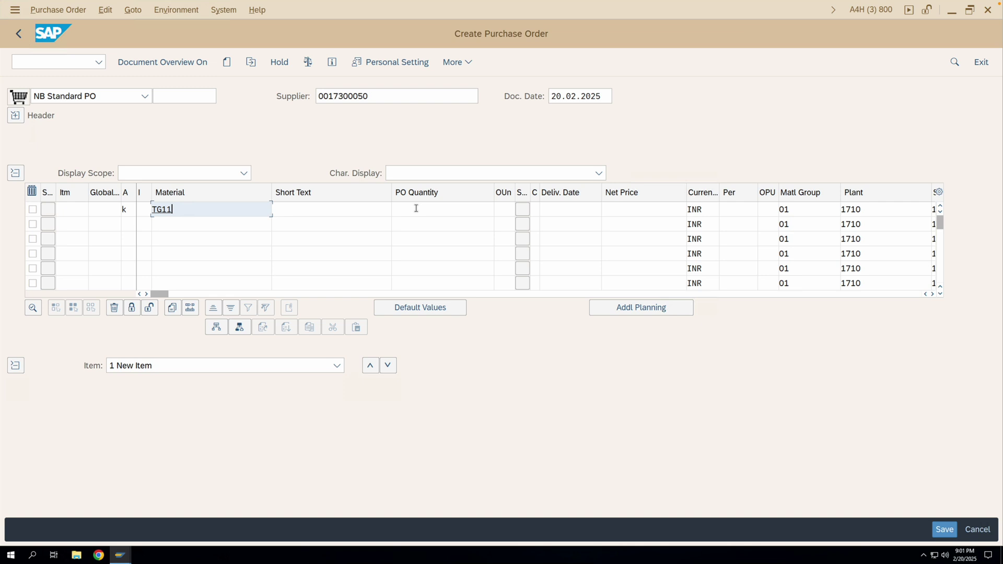
pyautogui.write('1')
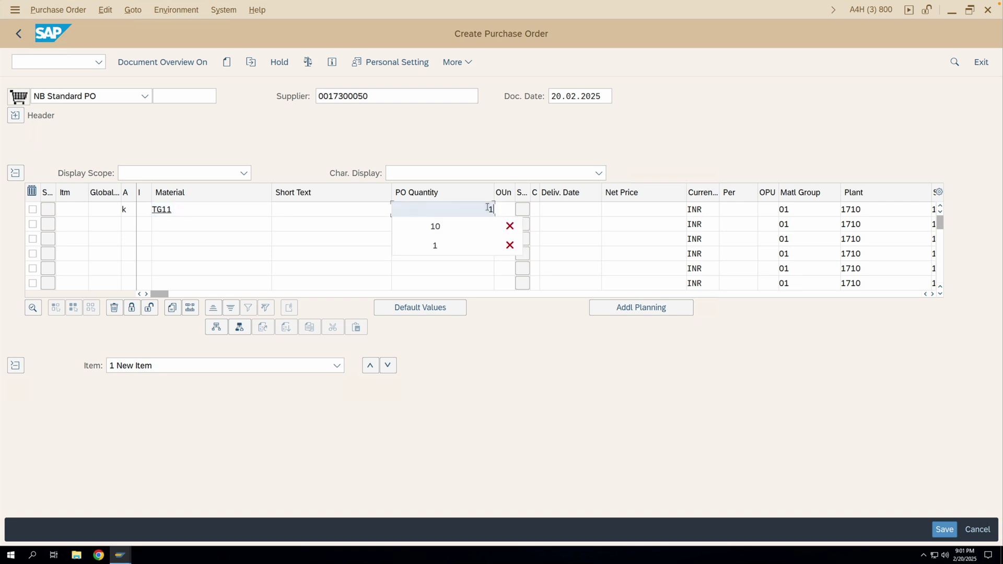
# Give the item net price 100 and a PB00 condition of 100, then check G/L account 51600000.
pyautogui.click(615, 211)
pyautogui.write('100')
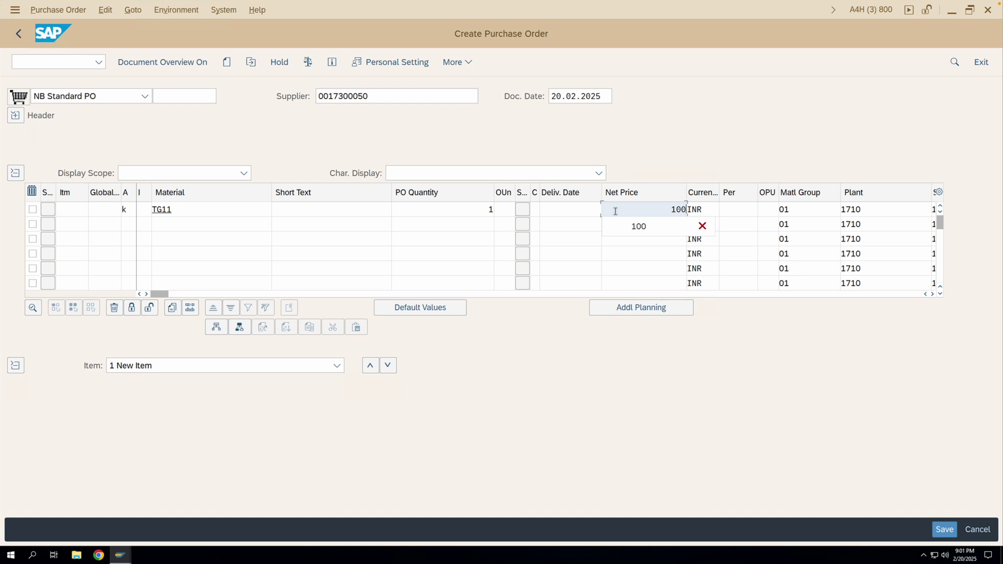
pyautogui.press('Return')
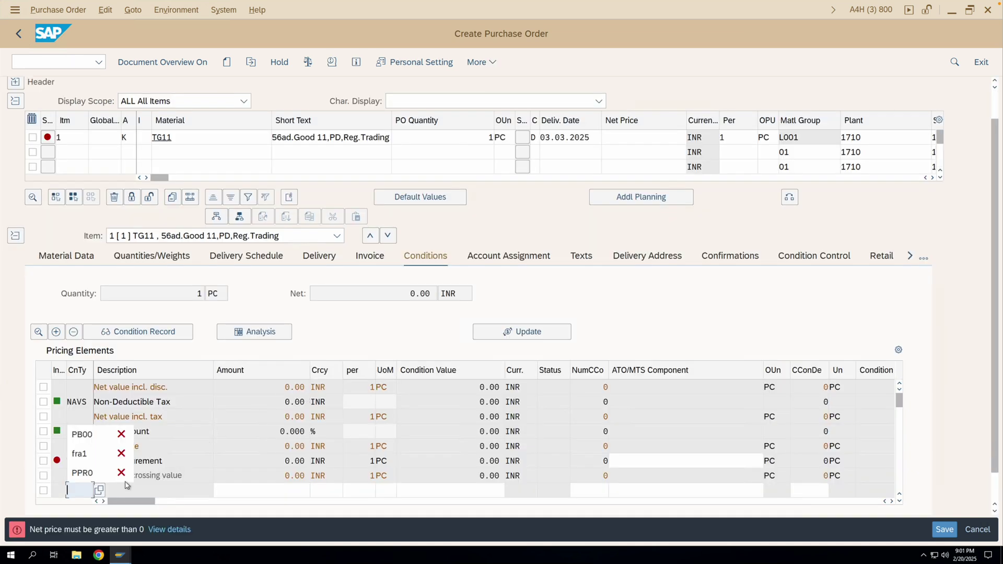
pyautogui.click(83, 435)
pyautogui.click(236, 495)
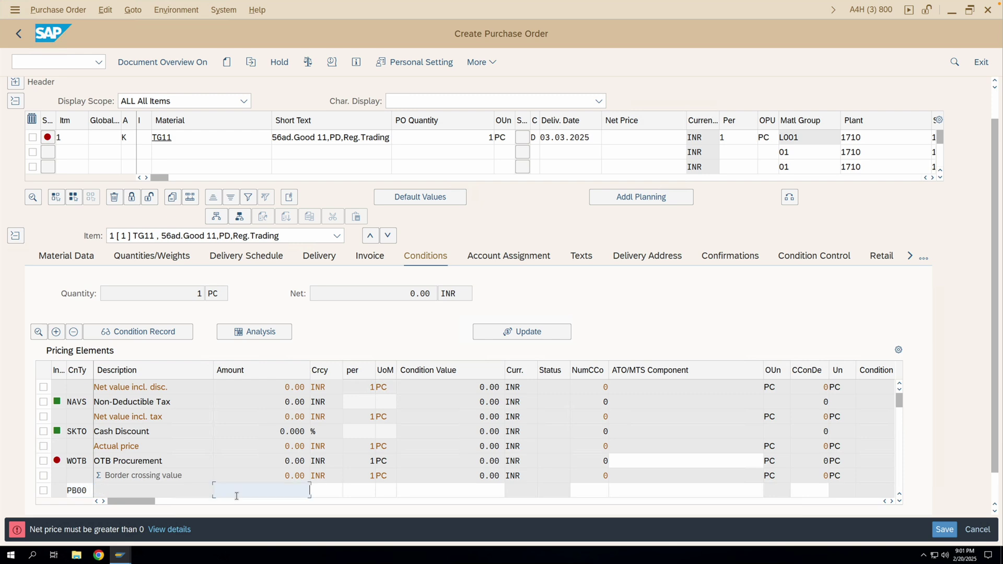
pyautogui.write('100')
pyautogui.press('Return')
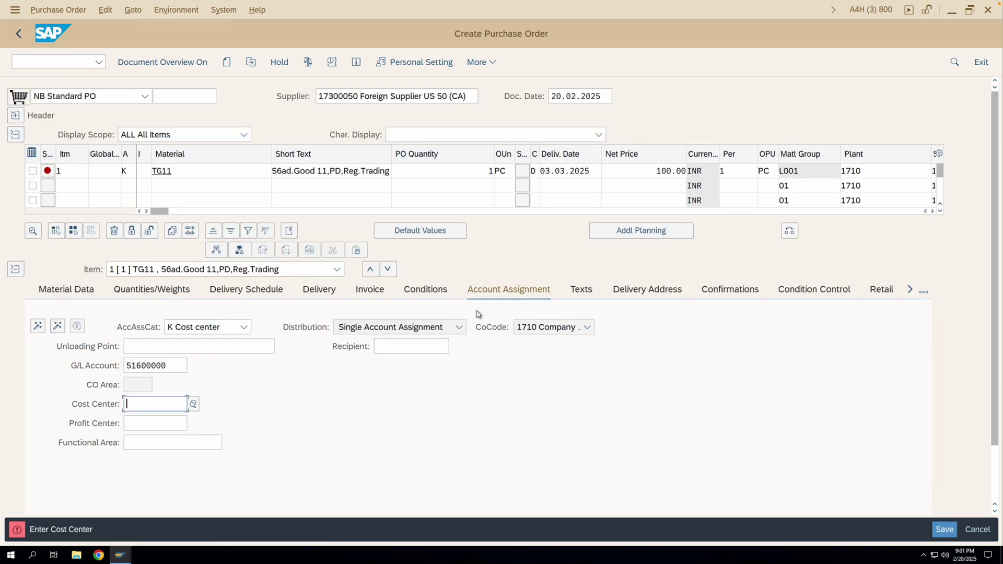
pyautogui.moveTo(168, 366); pyautogui.dragTo(127, 365)
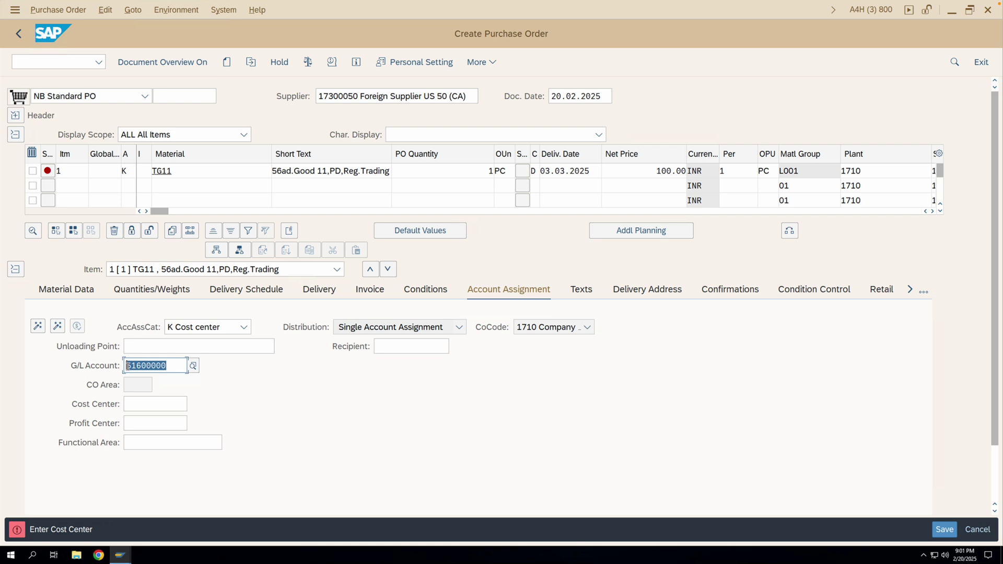
pyautogui.click(169, 367)
# In a new session, display TG11 in MM03 Accounting 1 for plant 1710, noting valuation class 3100.
pyautogui.click(14, 16)
pyautogui.click(63, 138)
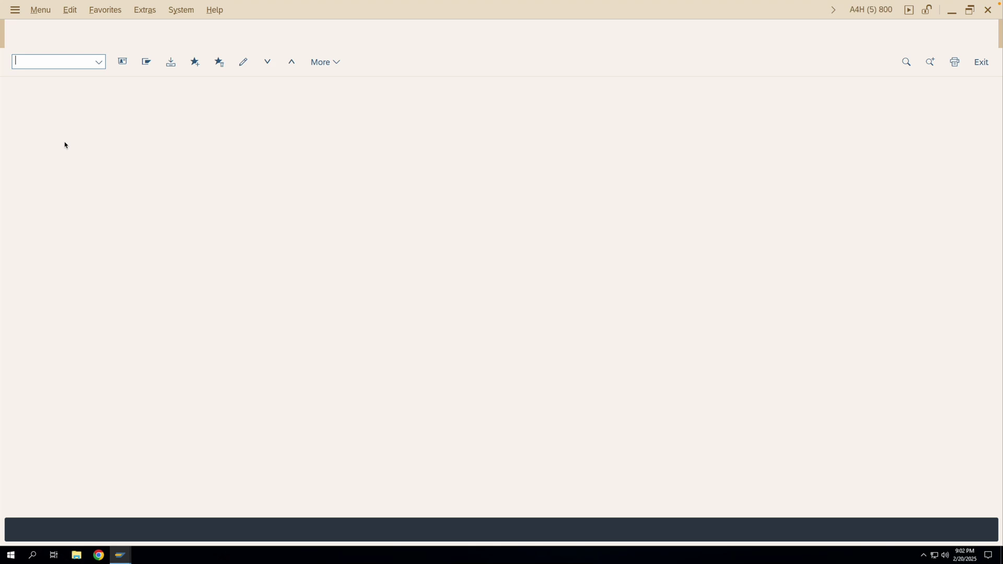
pyautogui.write('mm03')
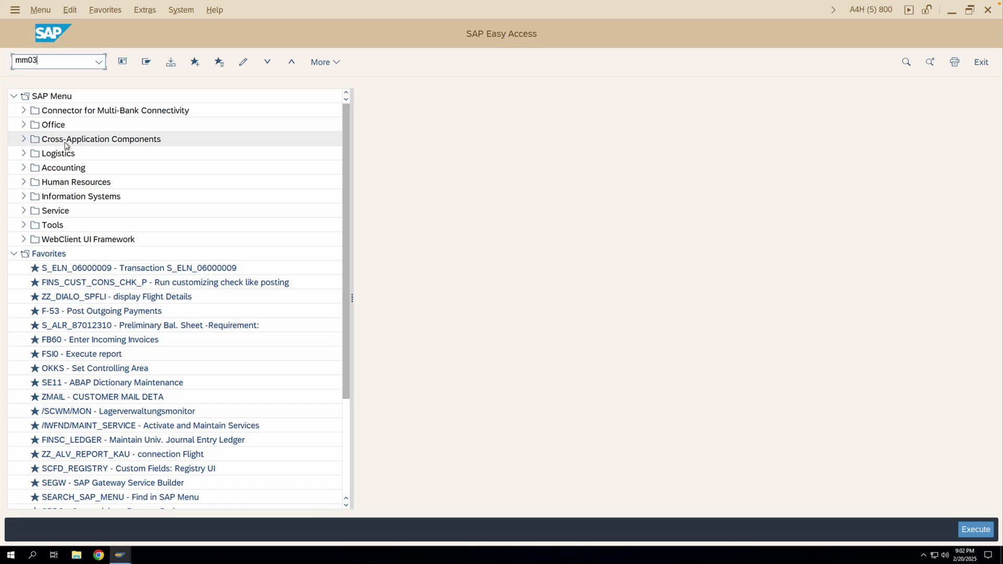
pyautogui.press('Return')
pyautogui.press('Return')
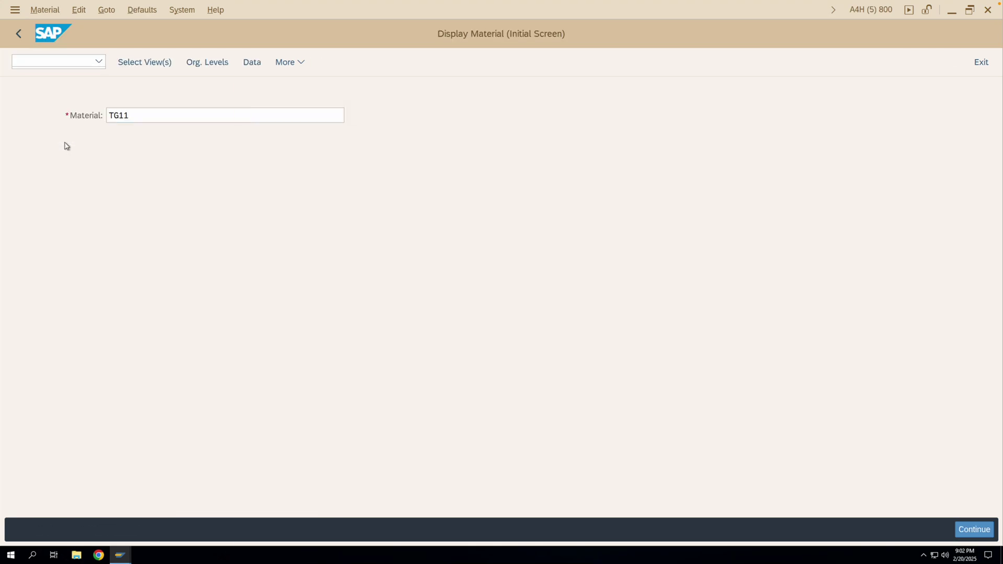
pyautogui.click(254, 301)
pyautogui.click(254, 316)
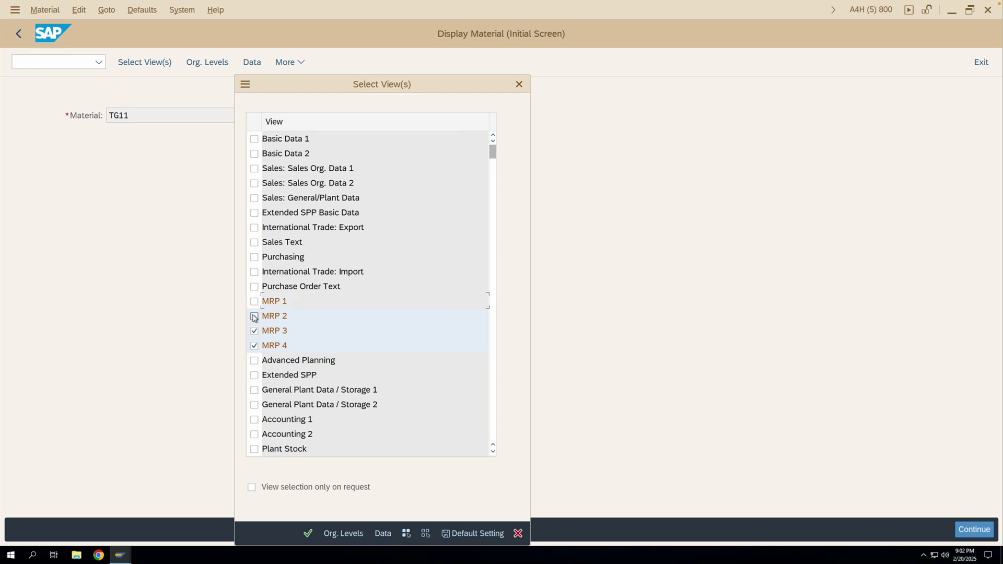
pyautogui.click(255, 330)
pyautogui.click(254, 346)
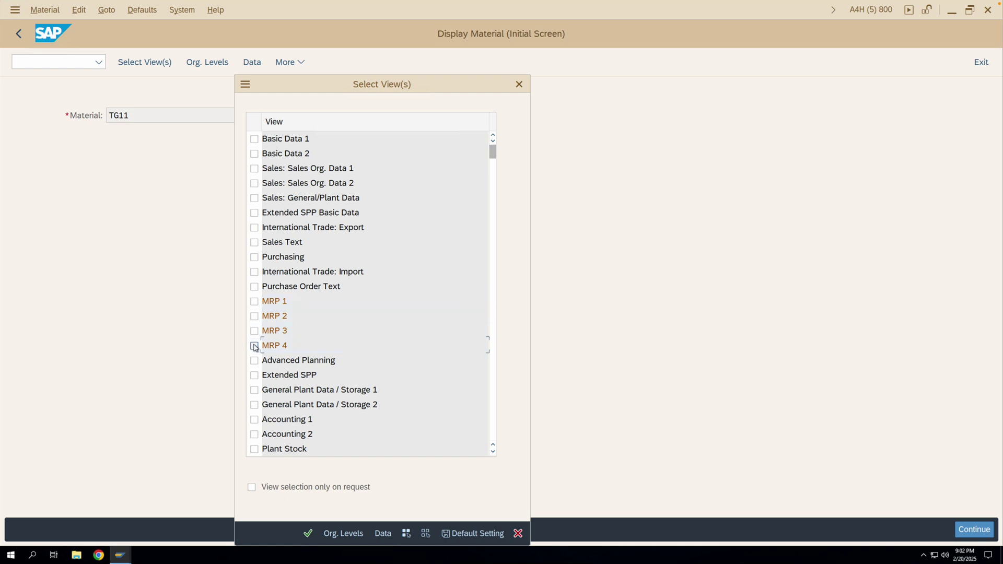
pyautogui.click(254, 419)
pyautogui.press('Return')
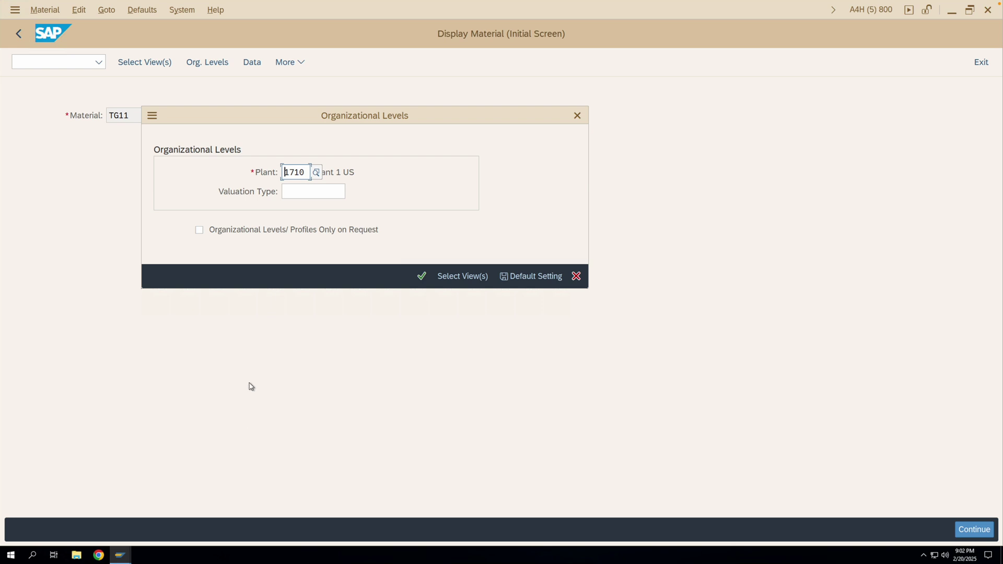
pyautogui.press('Return')
pyautogui.click(153, 309)
pyautogui.doubleClick(135, 308)
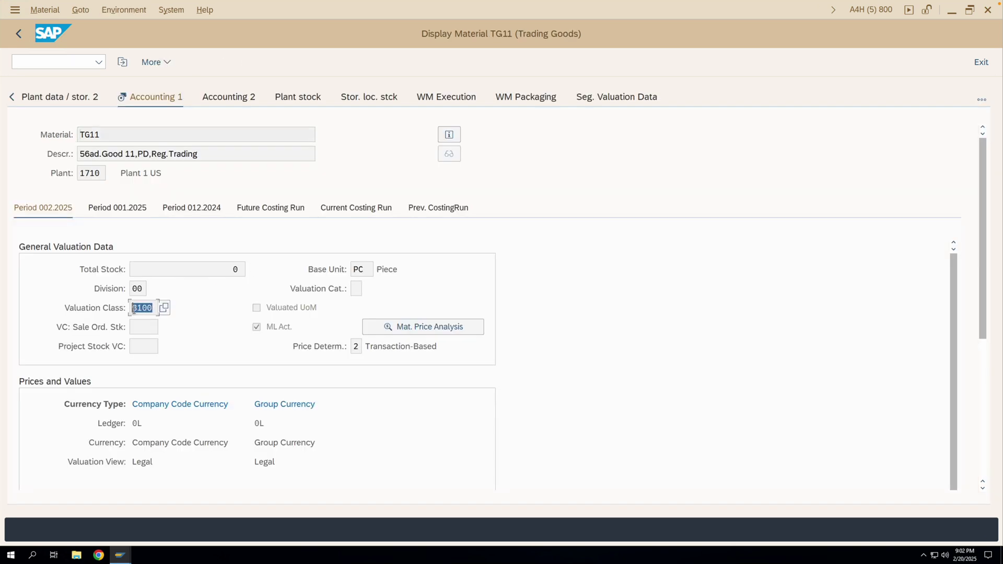
# Open another session and run OME9 for the account assignment categories.
pyautogui.click(15, 9)
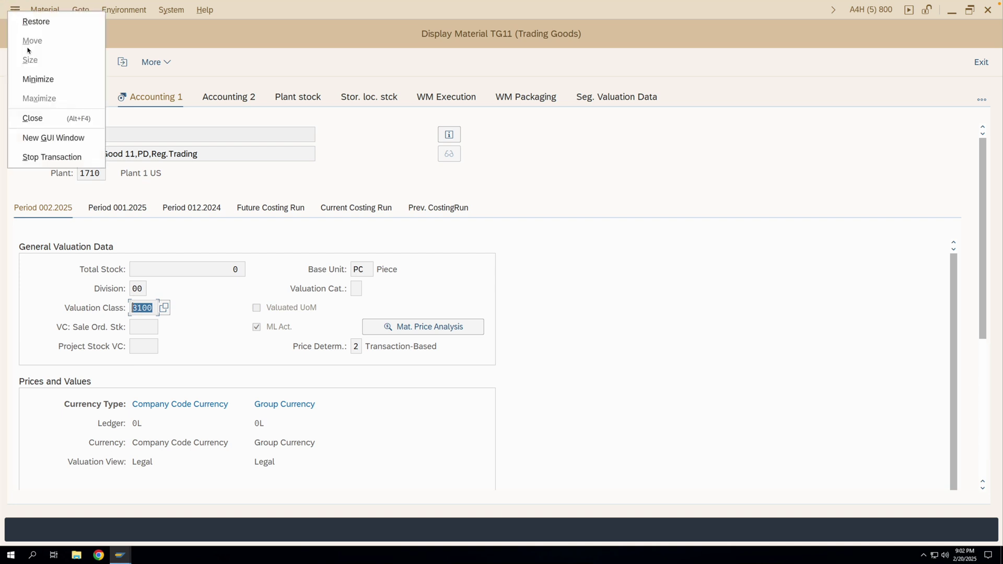
pyautogui.click(47, 138)
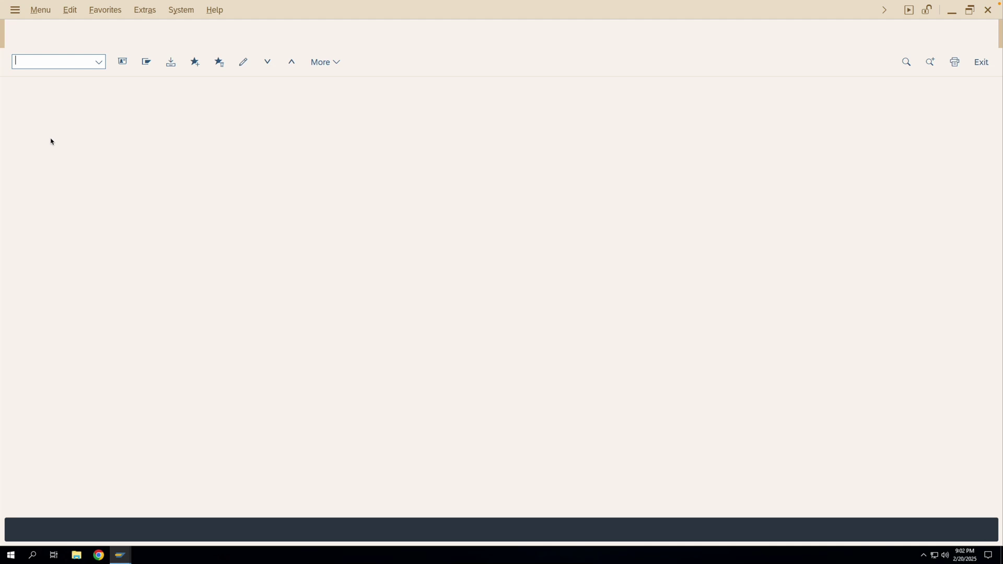
pyautogui.write('ome9')
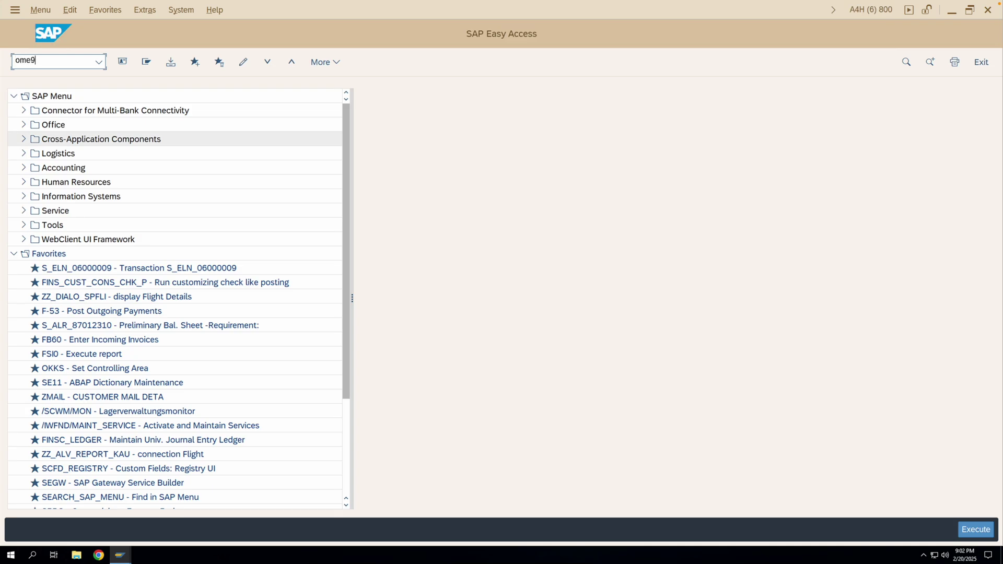
pyautogui.press('Return')
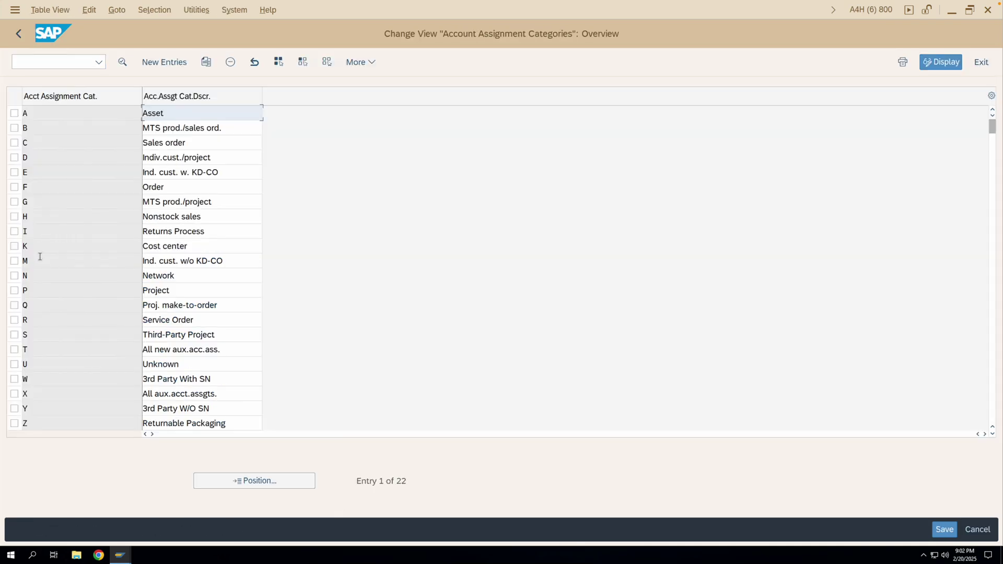
# Check category K's account modification VBR and open another session at SAP Easy Access.
pyautogui.doubleClick(40, 249)
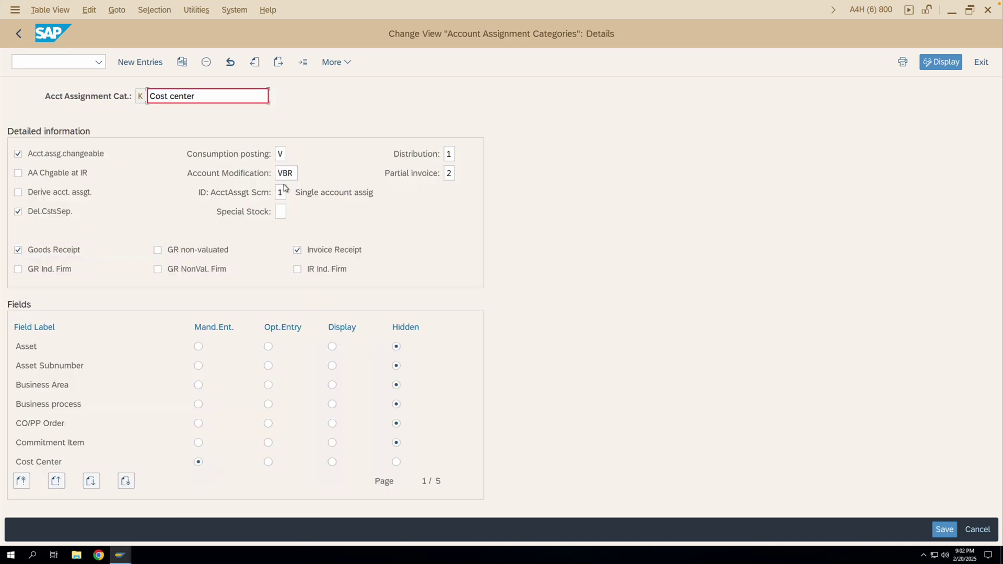
pyautogui.moveTo(290, 176); pyautogui.dragTo(277, 175)
pyautogui.click(14, 10)
pyautogui.click(52, 138)
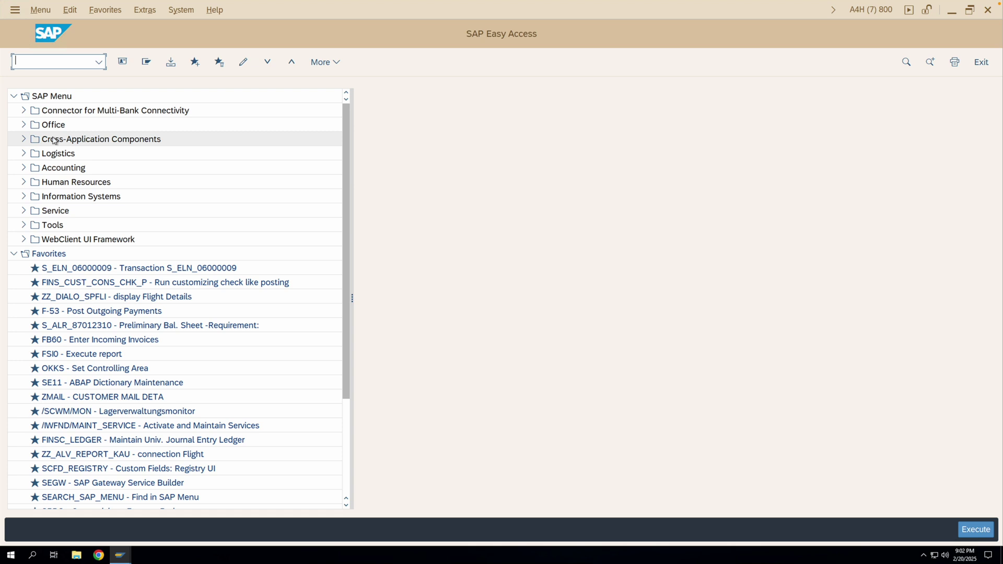
# Run OBYC and open GBB's account assignments for chart YCOA.
pyautogui.write('OBYC')
pyautogui.press('Return')
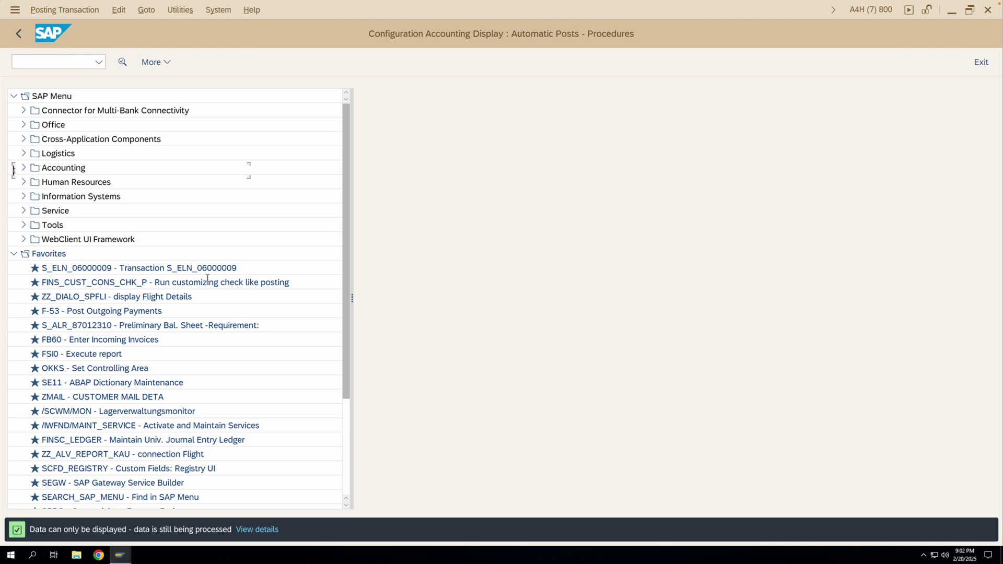
pyautogui.scroll(-4, 260, 352)
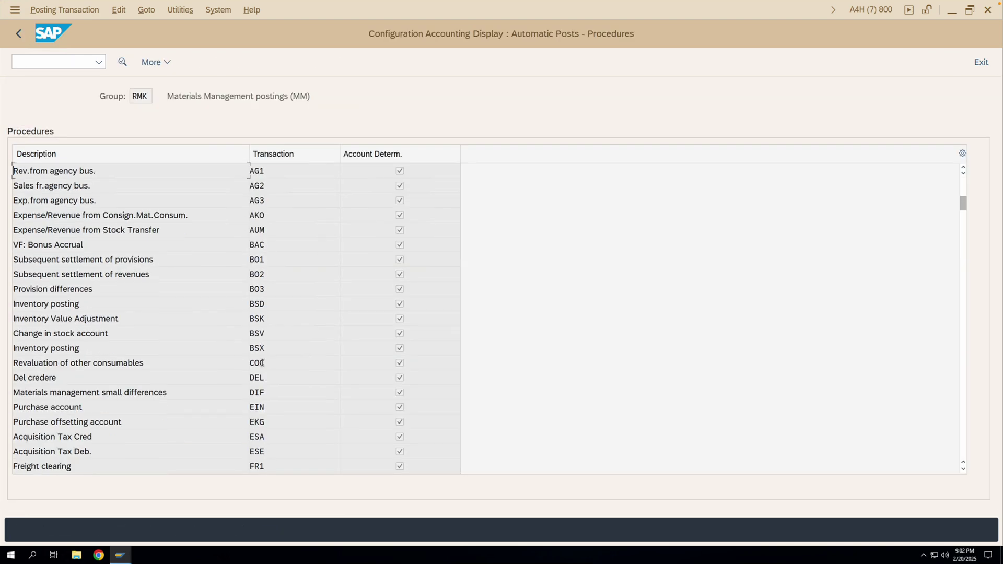
pyautogui.scroll(-4, 263, 364)
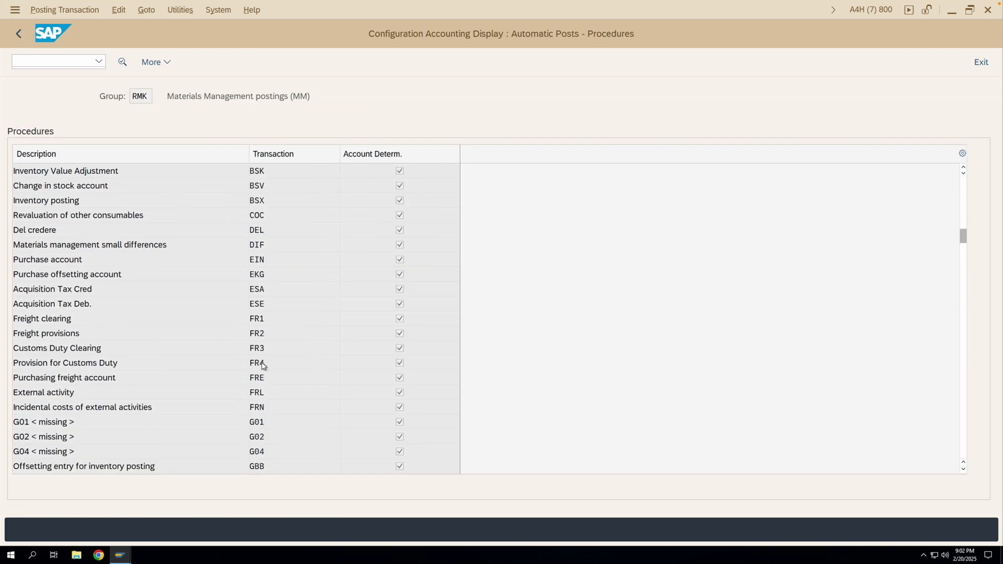
pyautogui.doubleClick(265, 377)
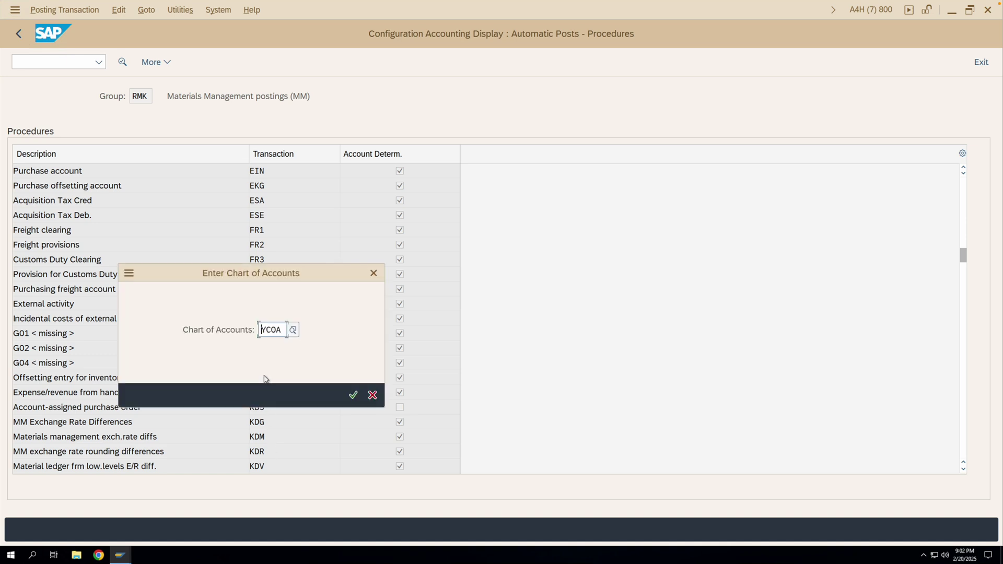
pyautogui.press('Return')
# Position on row 0001 / VBR / 3100 and confirm its debit account is 51600000.
pyautogui.click(264, 462)
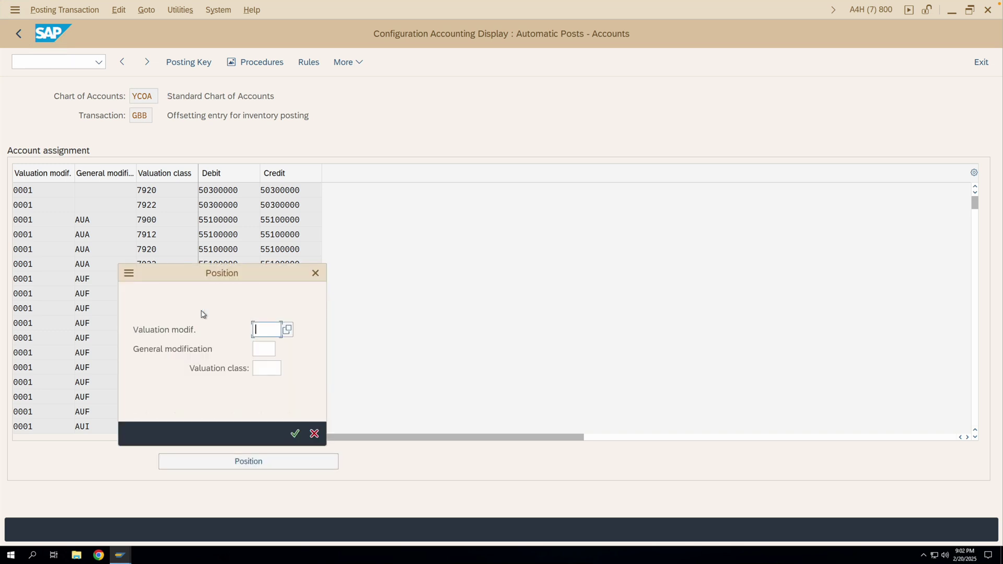
pyautogui.click(265, 349)
pyautogui.click(267, 351)
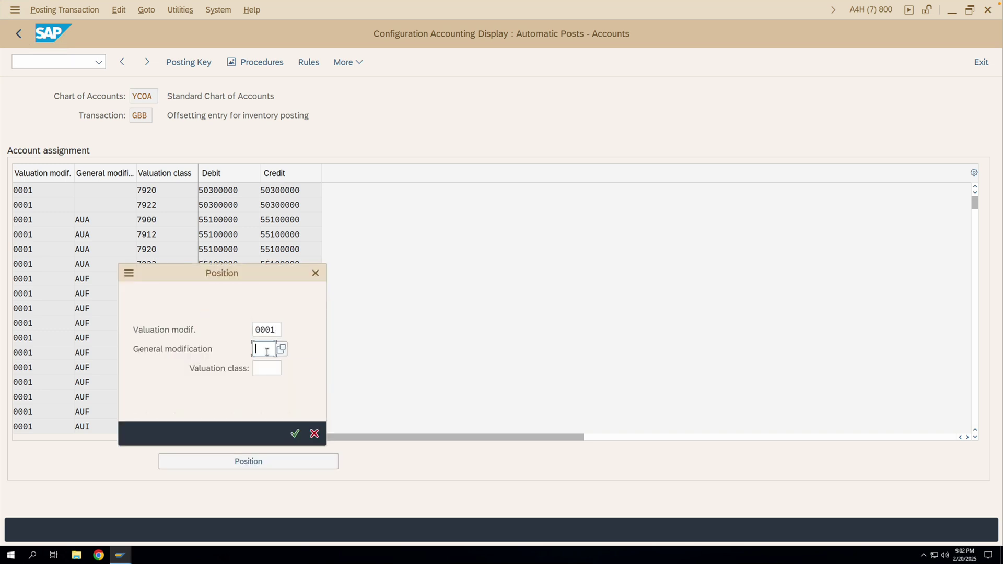
pyautogui.write('b')
pyautogui.press('BackSpace')
pyautogui.write('vbr')
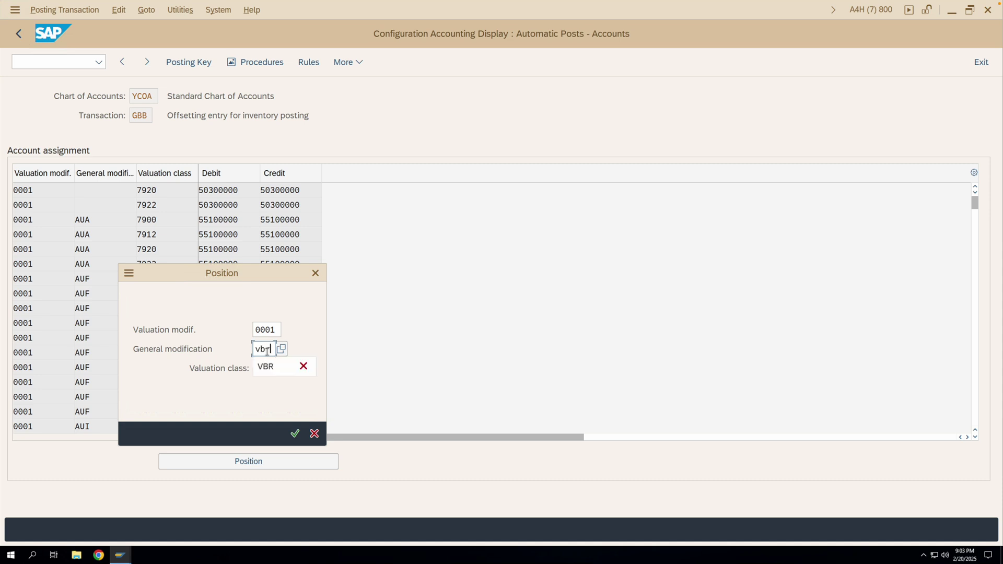
pyautogui.click(267, 366)
pyautogui.click(269, 366)
pyautogui.write('3100')
pyautogui.press('Return')
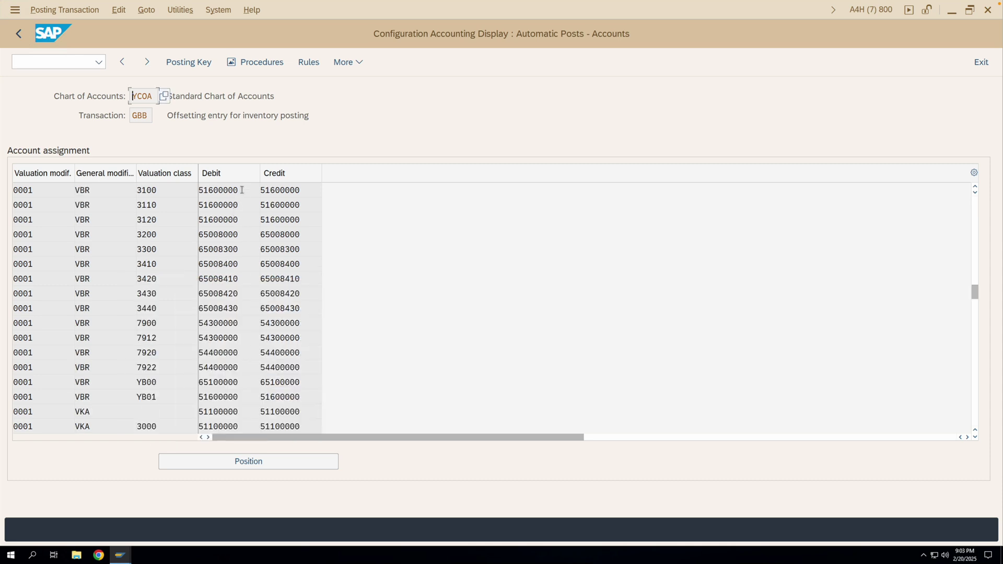
pyautogui.doubleClick(216, 192)
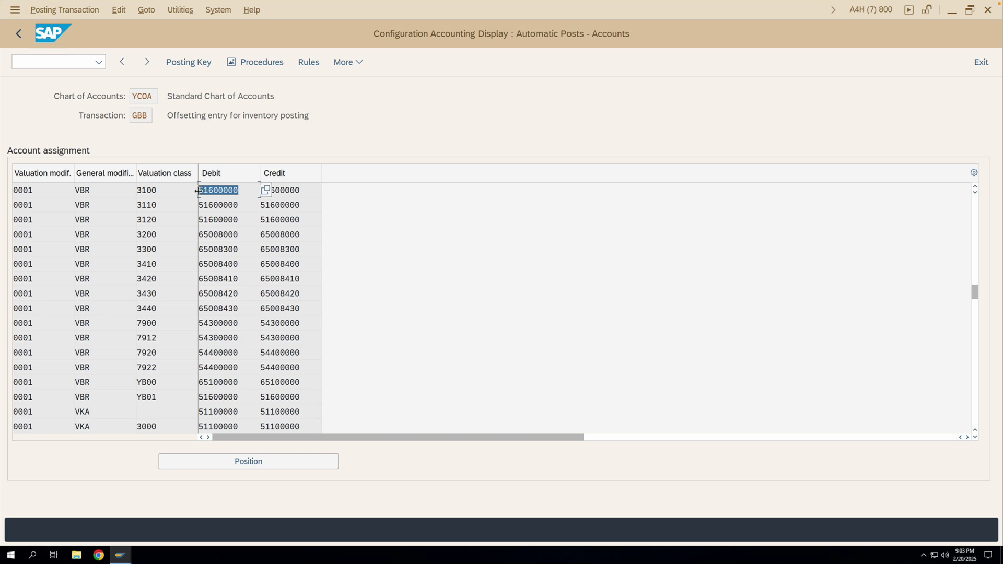
pyautogui.click(239, 191)
pyautogui.moveTo(126, 555)
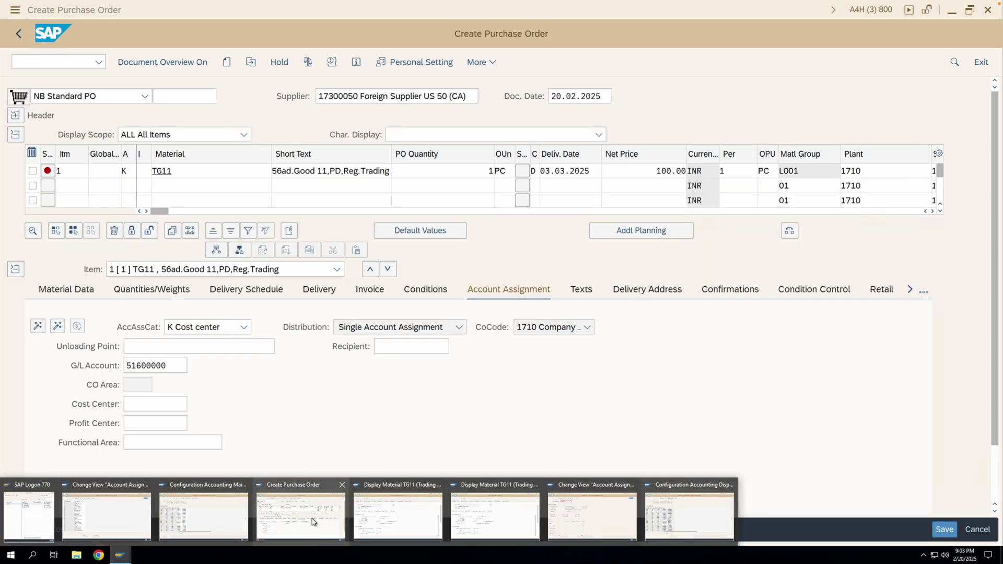
# Compare the PO's G/L account 51600000 with category K's details, then show item 1's assignment as a table.
pyautogui.click(312, 521)
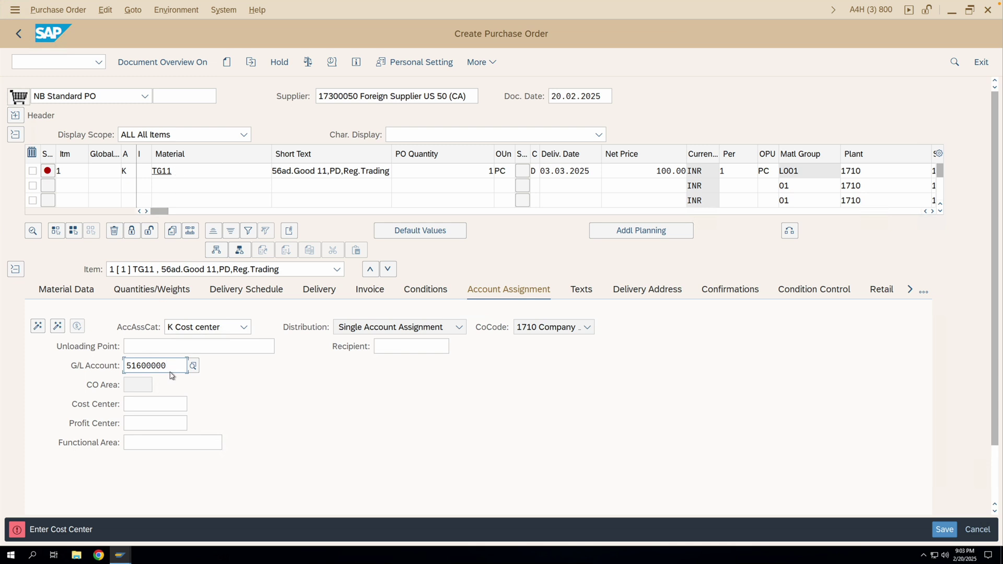
pyautogui.moveTo(168, 365); pyautogui.dragTo(125, 367)
pyautogui.click(176, 170)
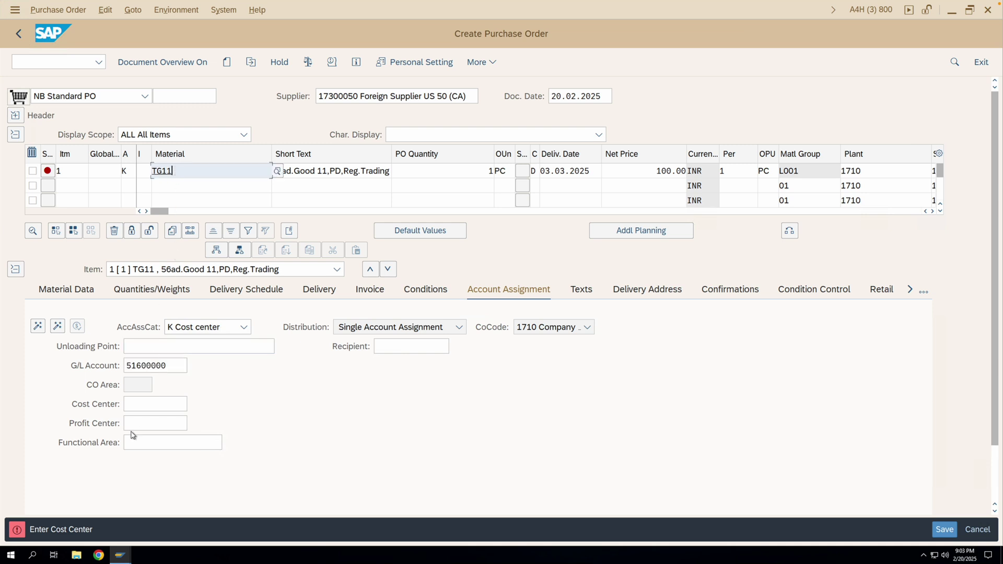
pyautogui.click(126, 557)
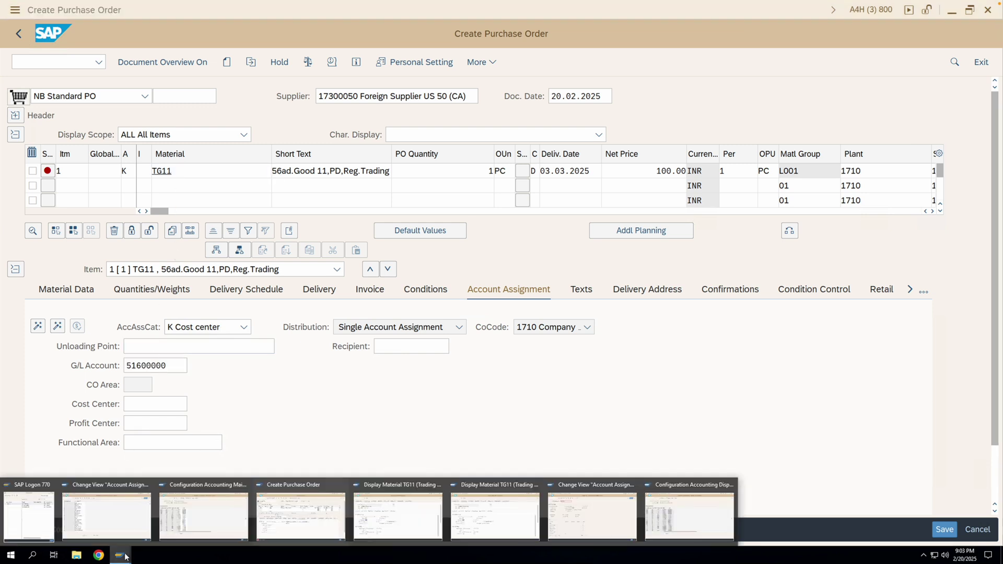
pyautogui.click(563, 519)
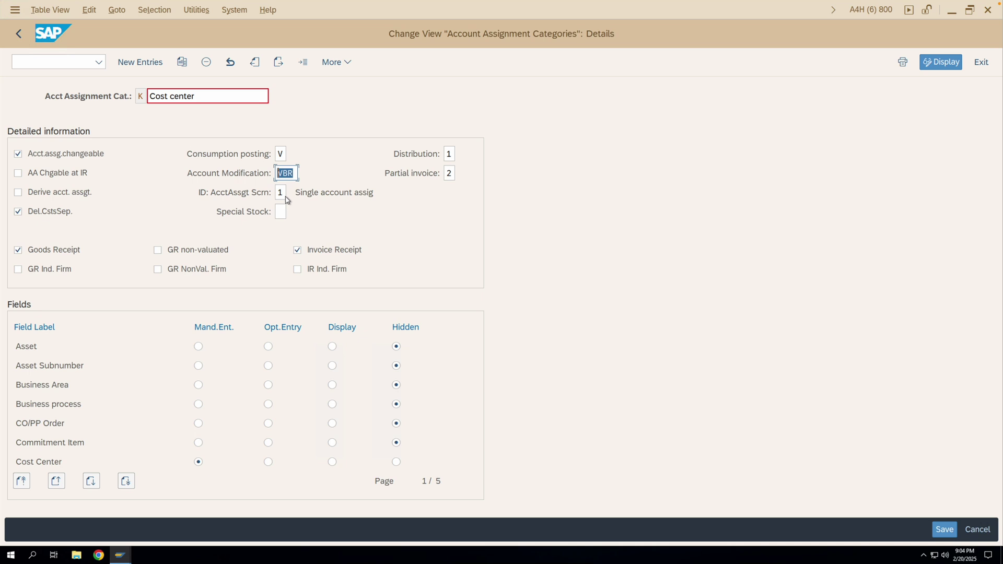
pyautogui.click(284, 193)
pyautogui.click(122, 553)
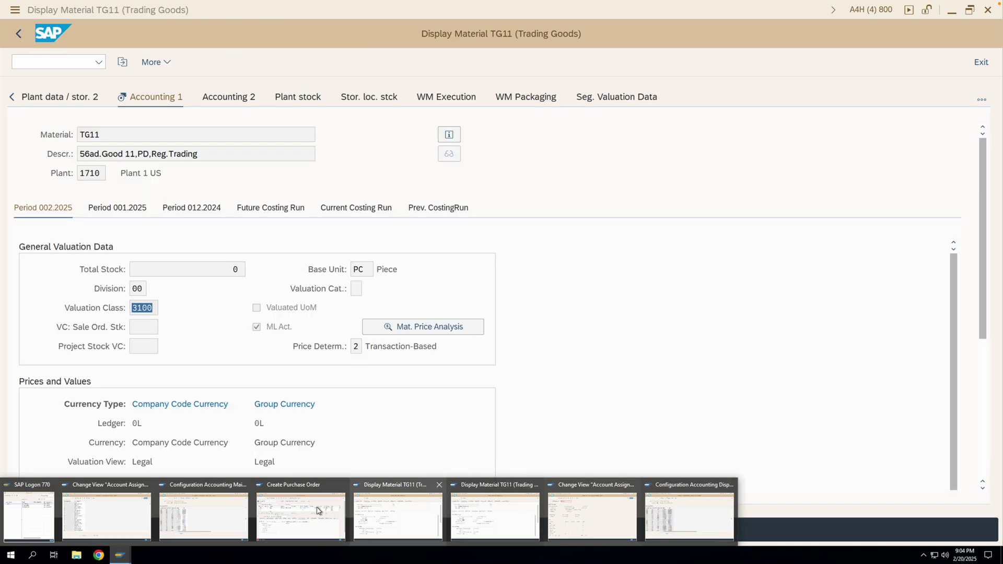
pyautogui.click(301, 514)
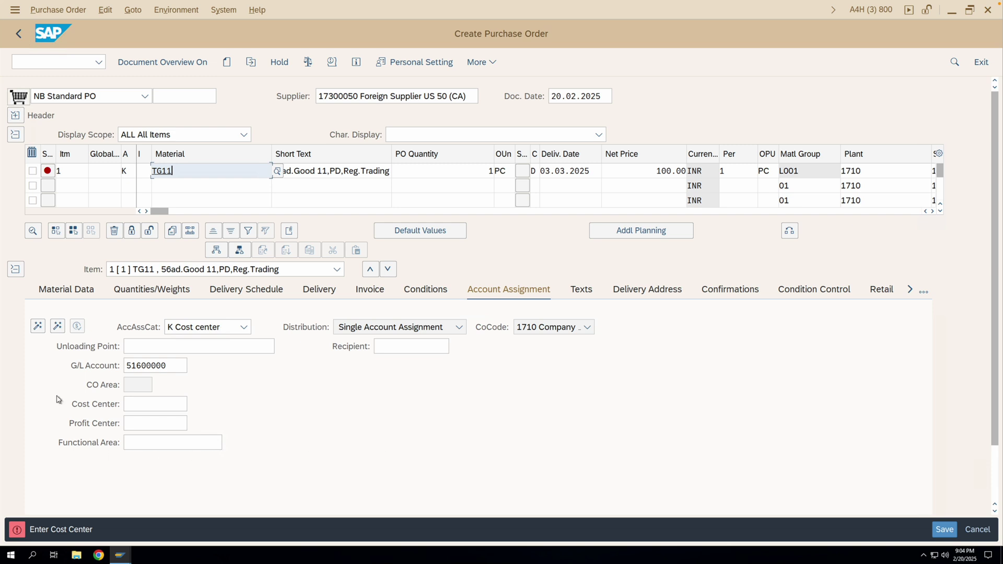
pyautogui.click(38, 327)
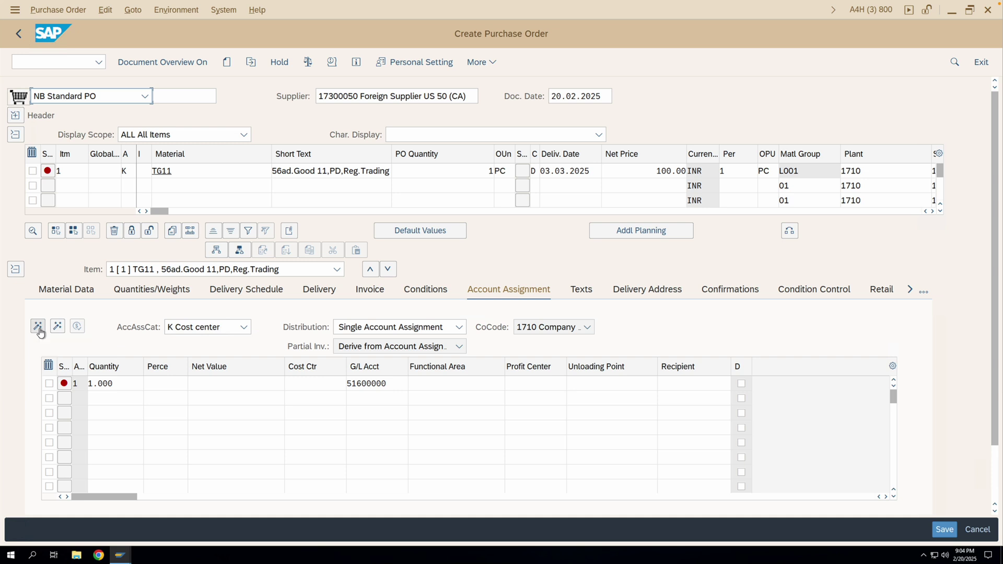
# Set category K's account assignment screen to 2 (Multiple account assignment) and save it under a customizing request.
pyautogui.click(128, 171)
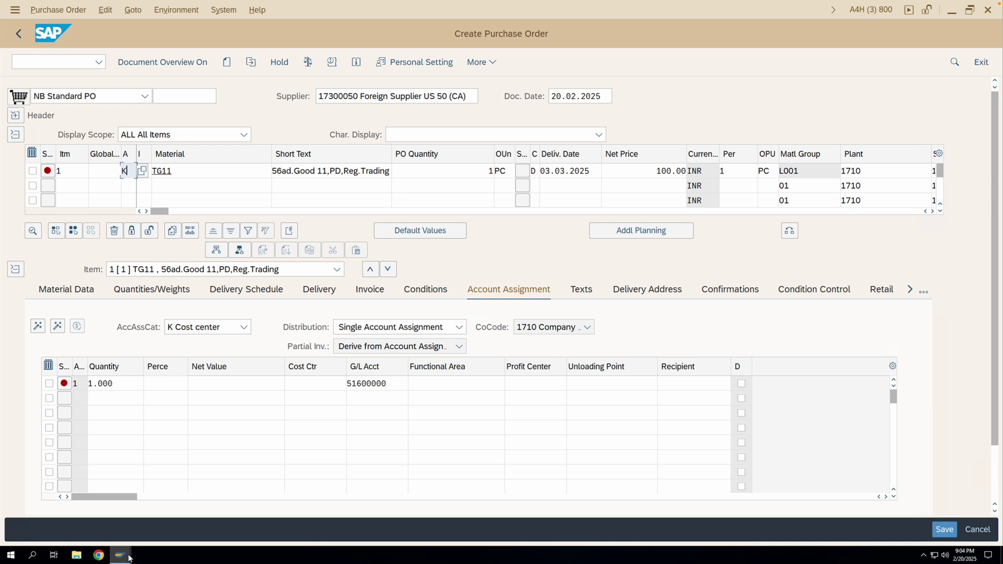
pyautogui.moveTo(133, 551)
pyautogui.click(107, 517)
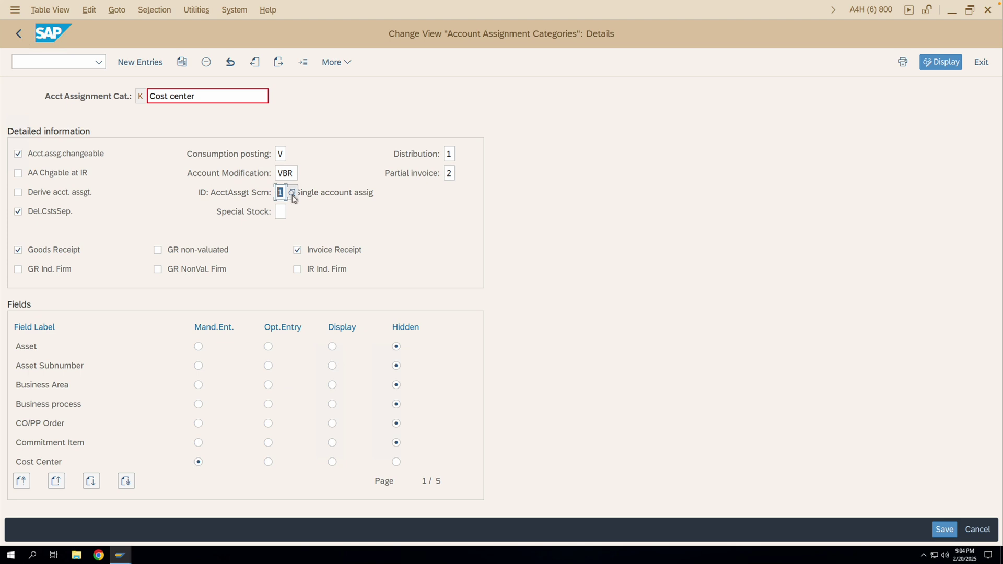
pyautogui.click(293, 193)
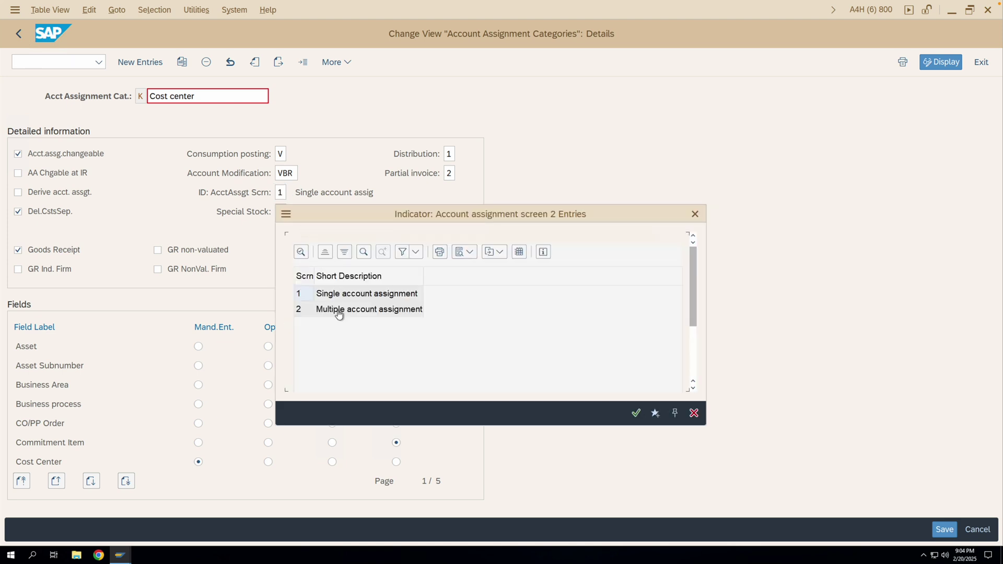
pyautogui.click(336, 316)
pyautogui.doubleClick(337, 309)
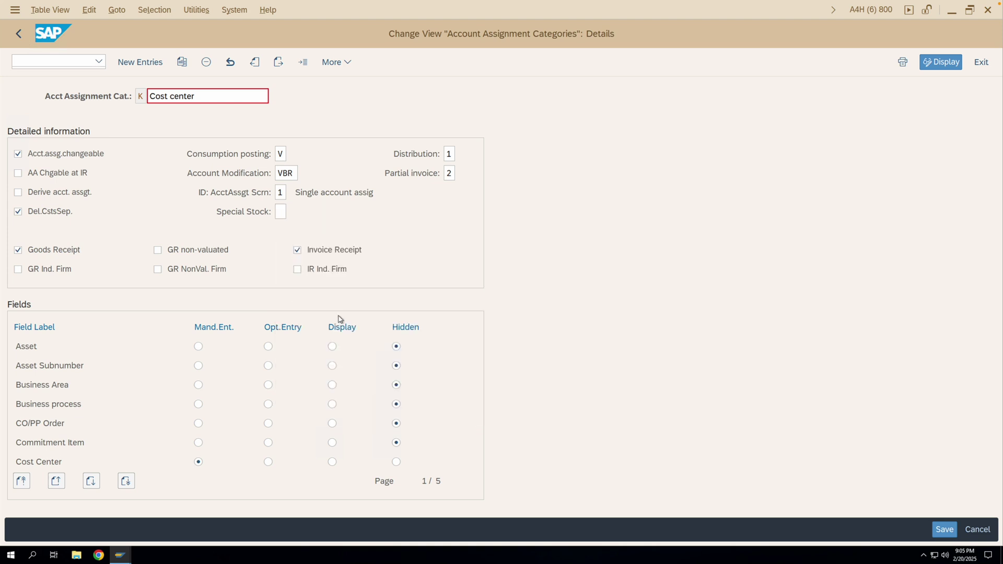
pyautogui.click(940, 530)
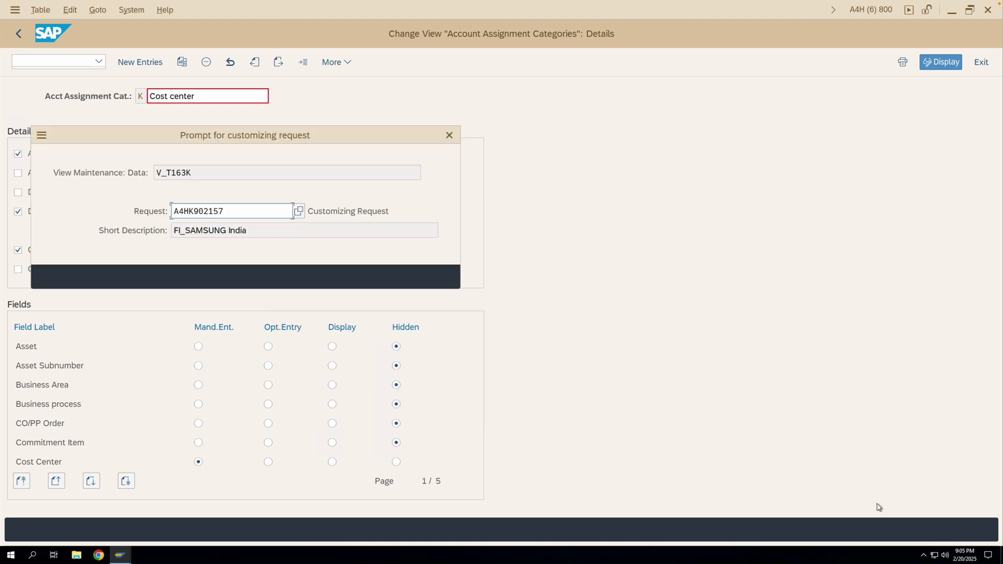
pyautogui.press('Return')
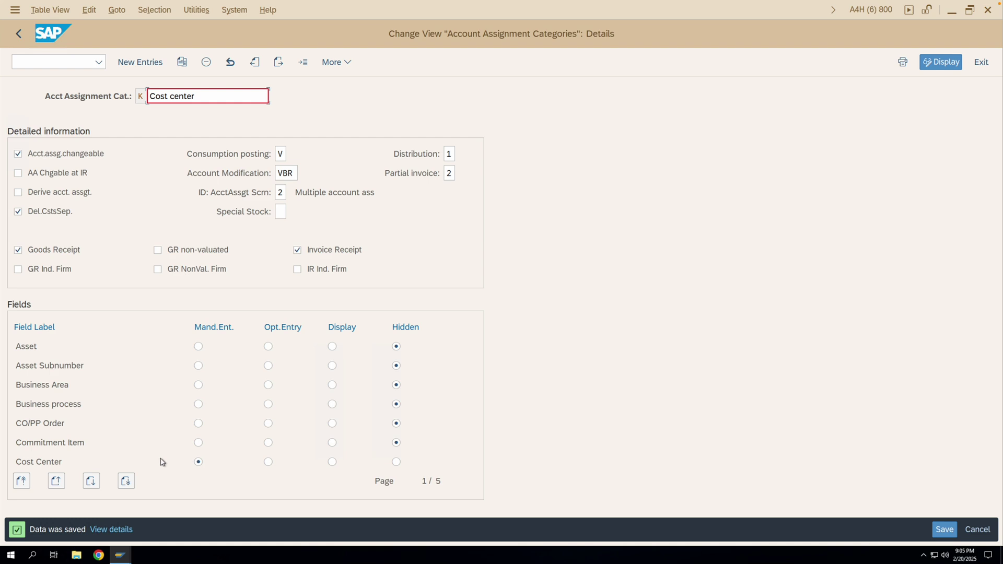
pyautogui.moveTo(132, 549)
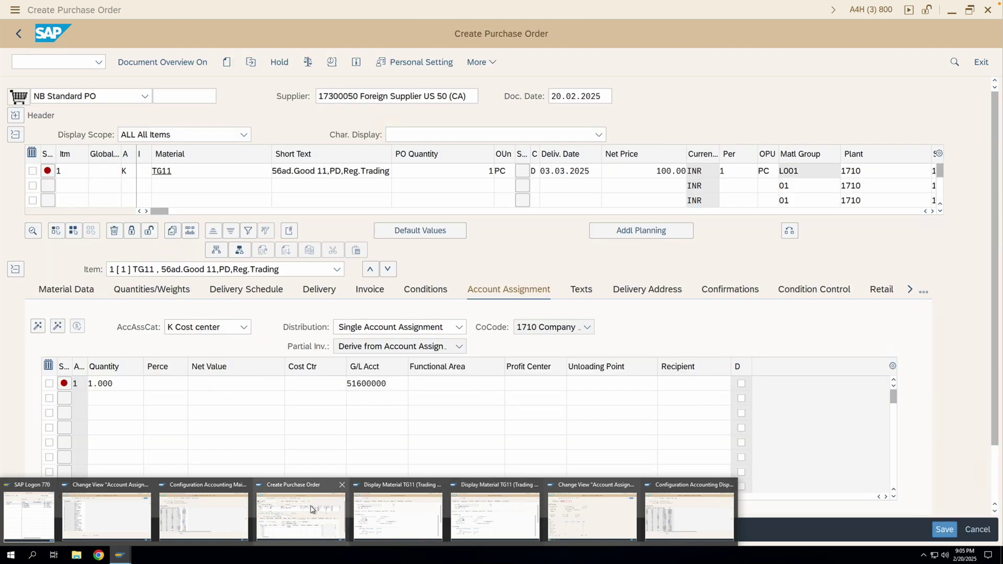
# Leave the old purchase order without saving and start a new one with ME21N.
pyautogui.click(313, 511)
pyautogui.click(26, 40)
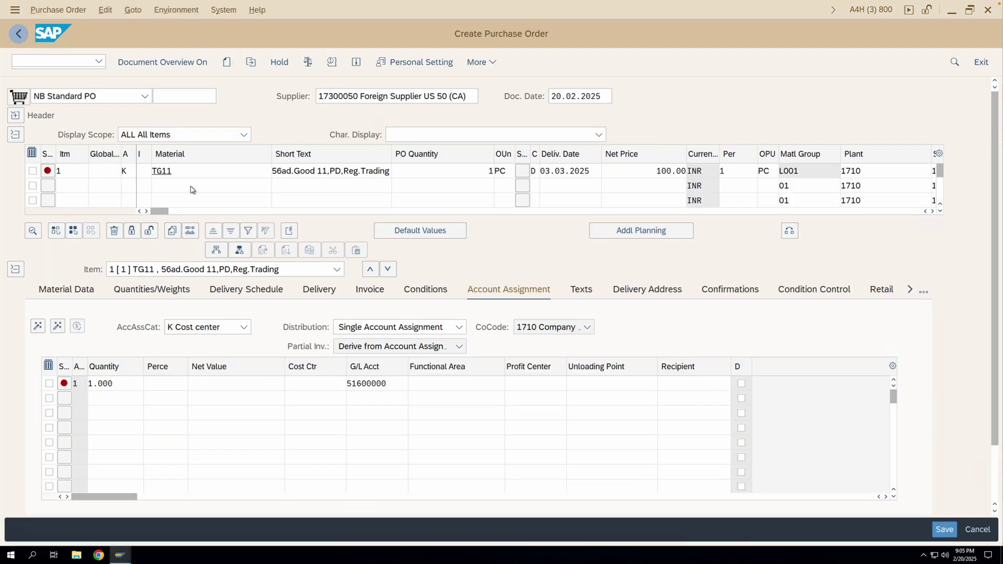
pyautogui.press('Return')
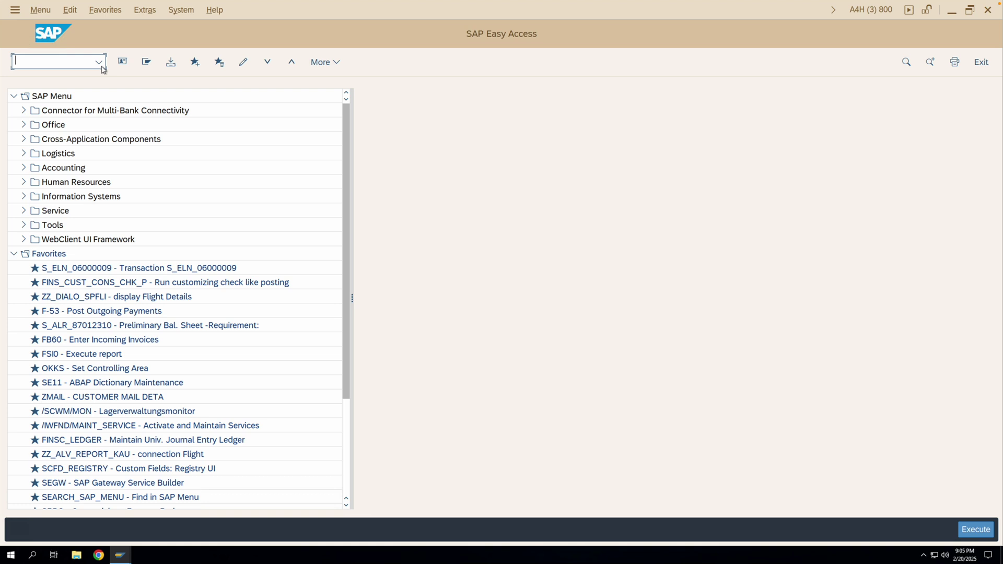
pyautogui.click(99, 62)
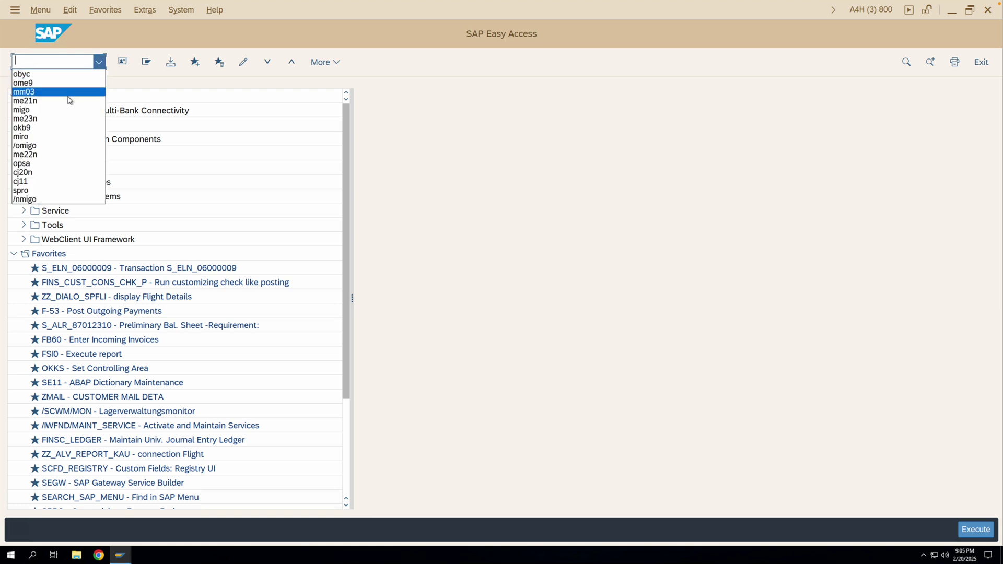
pyautogui.click(69, 100)
pyautogui.press('Return')
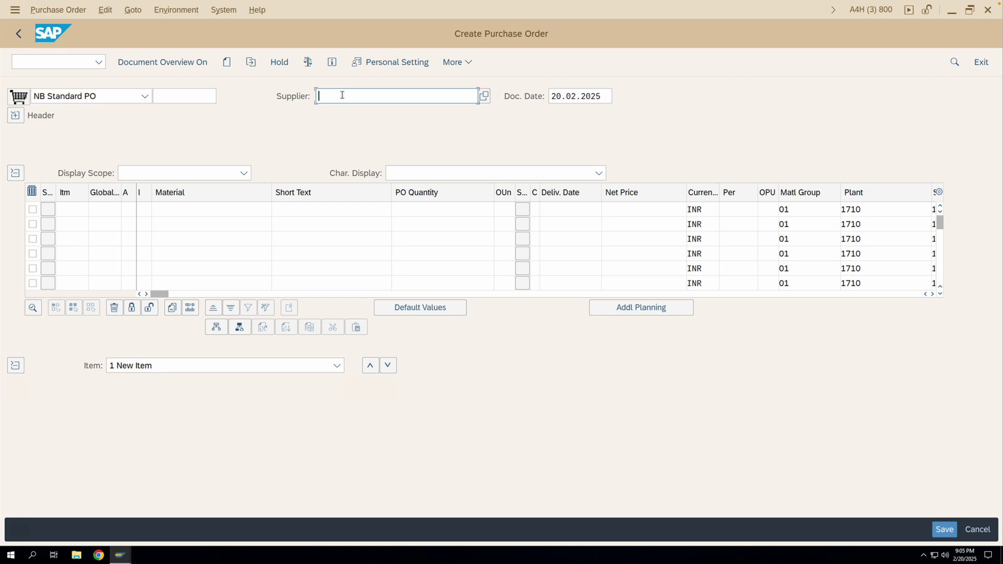
# Enter the previous supplier and item 1: category K, Chairs, quantity 1 EA.
pyautogui.click(342, 95)
pyautogui.click(343, 111)
pyautogui.click(128, 209)
pyautogui.write('k')
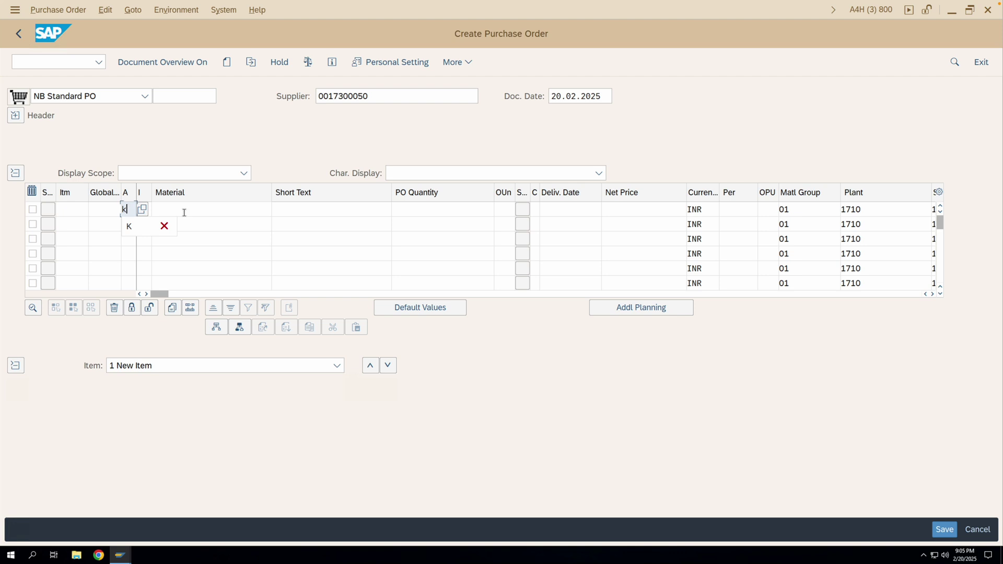
pyautogui.click(318, 211)
pyautogui.click(316, 226)
pyautogui.click(408, 209)
pyautogui.write('1')
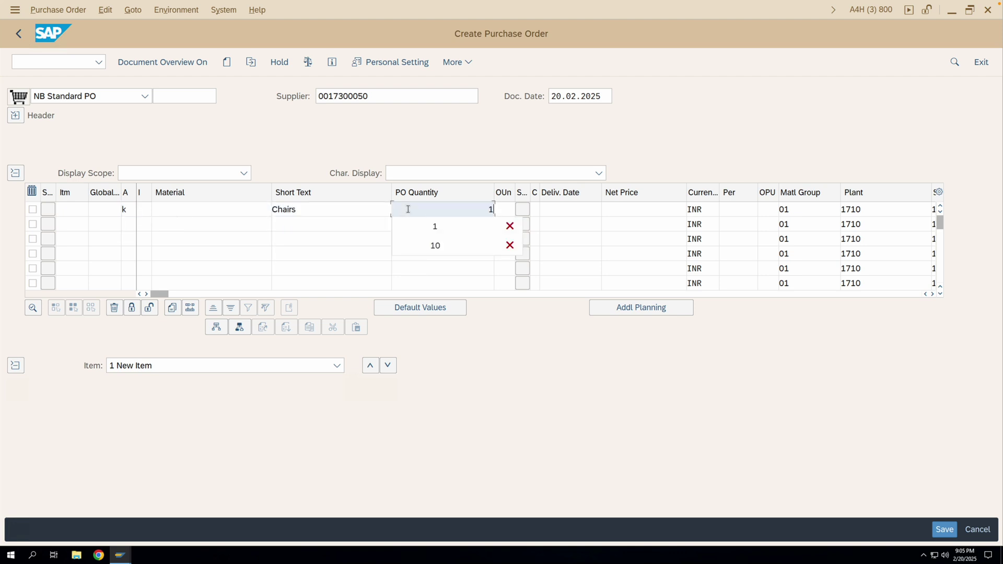
pyautogui.click(505, 210)
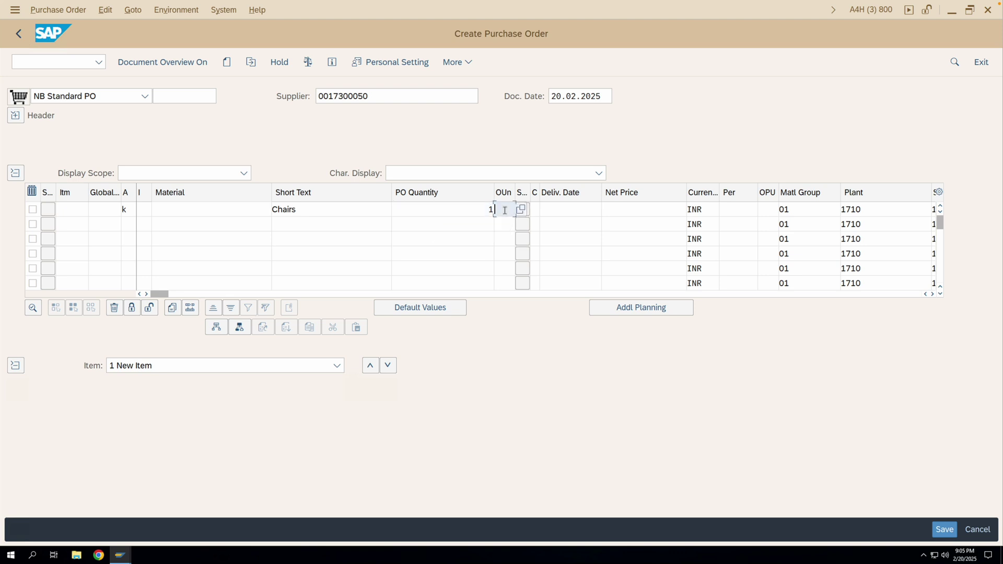
pyautogui.write('ea')
pyautogui.press('Return')
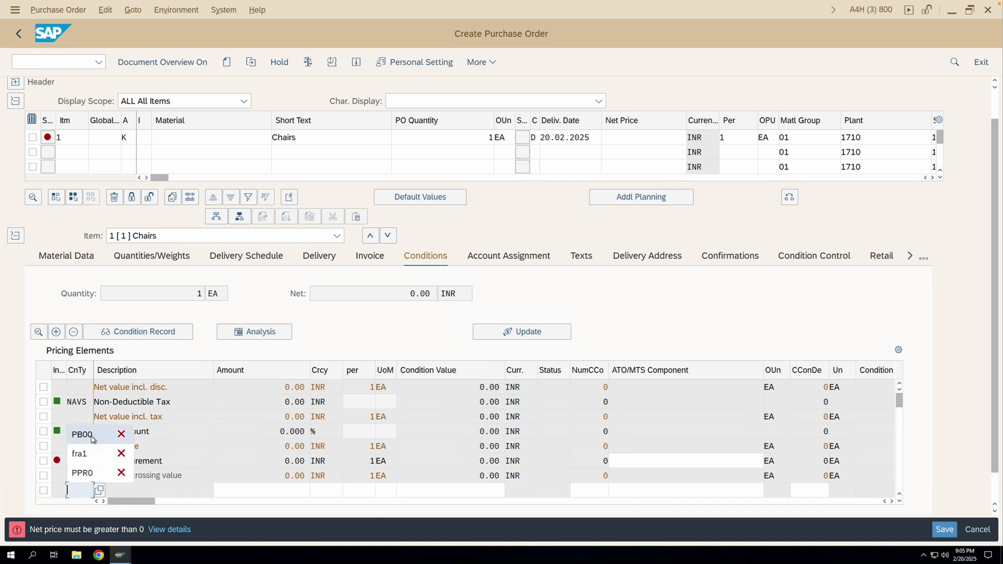
# Add a PB00 price condition of 100 to the Chairs item.
pyautogui.click(91, 435)
pyautogui.click(272, 494)
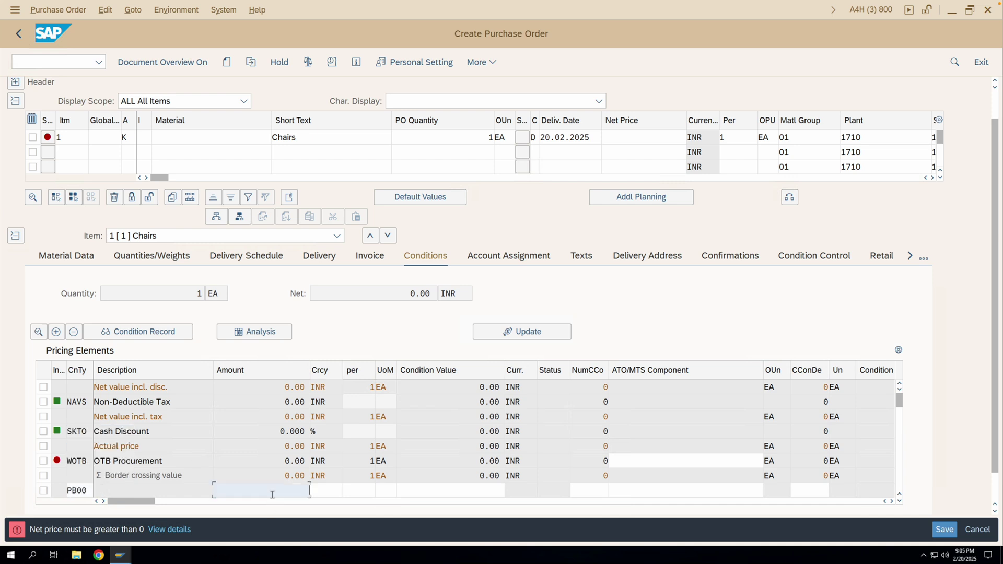
pyautogui.write('10')
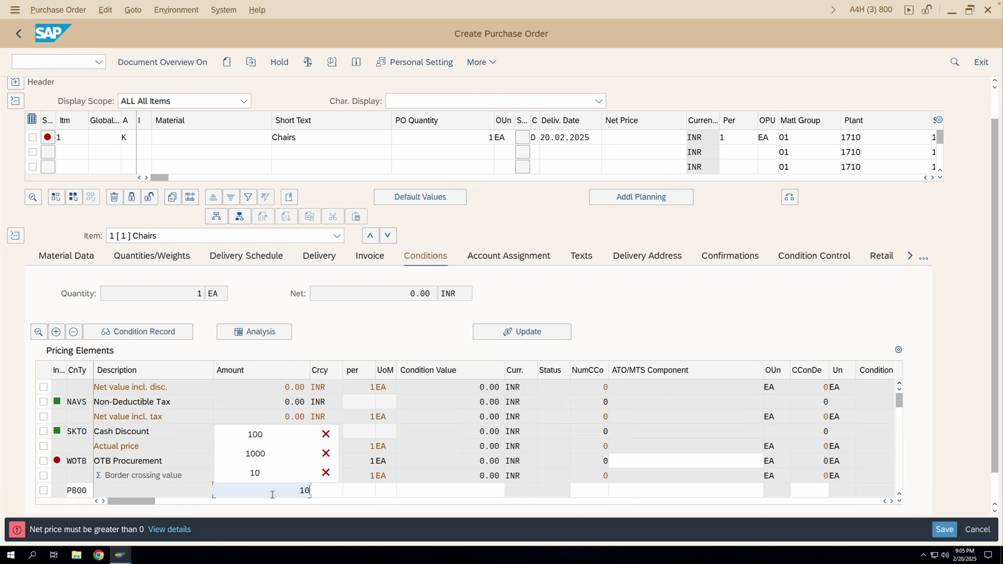
pyautogui.write('0')
pyautogui.press('Return')
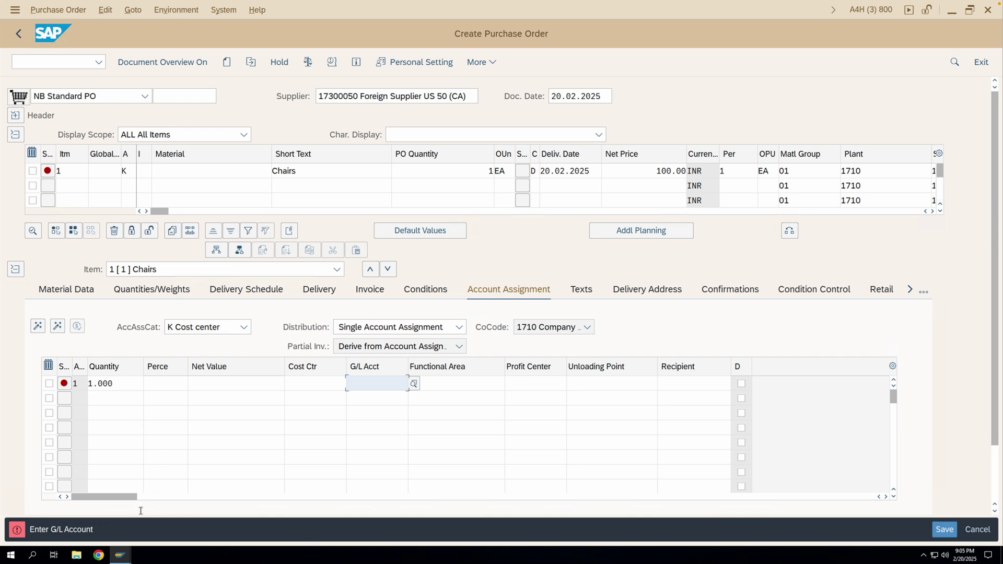
# Check category K's account assignment screen setting, then review the PO's distribution options unchanged.
pyautogui.click(121, 554)
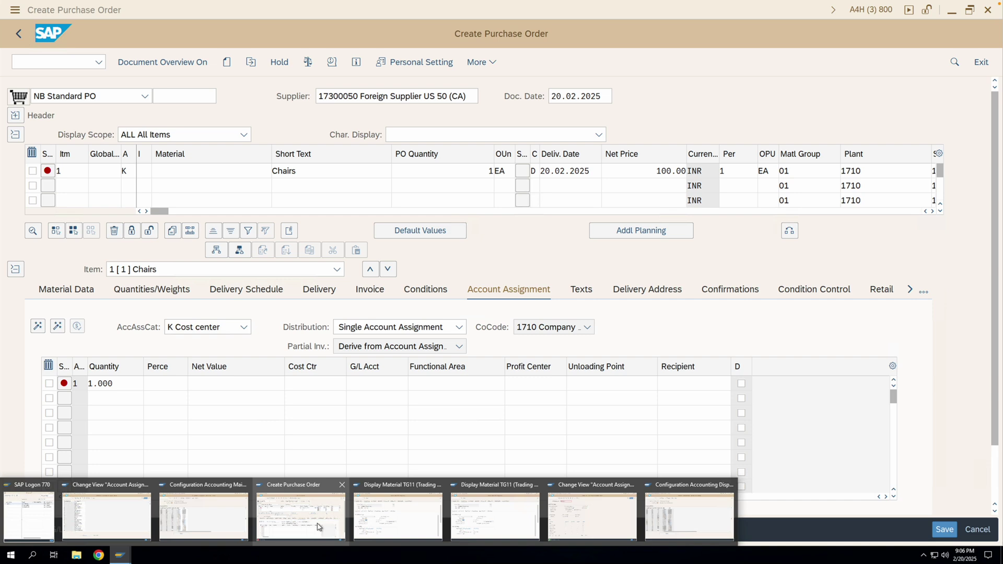
pyautogui.click(549, 511)
pyautogui.click(282, 194)
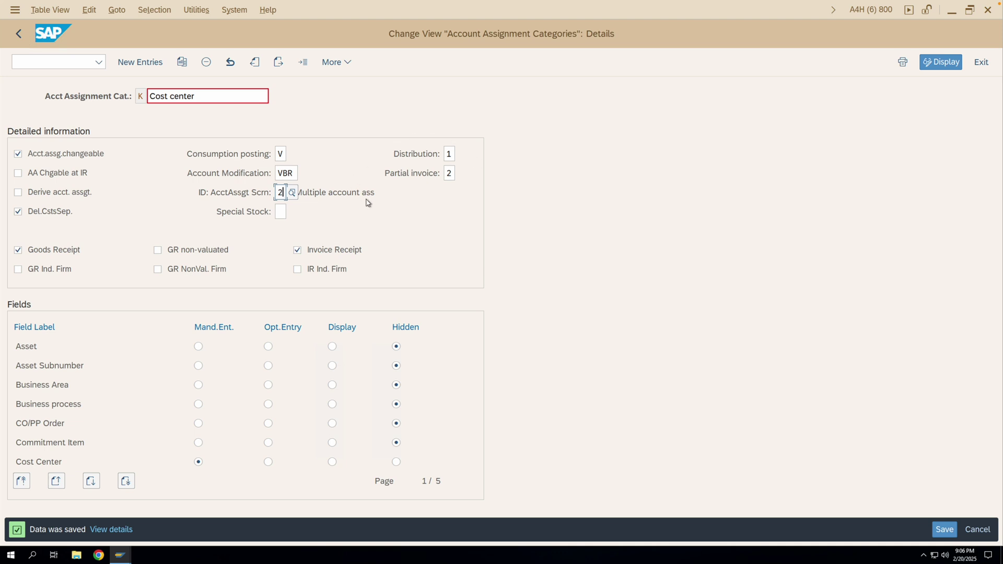
pyautogui.click(121, 554)
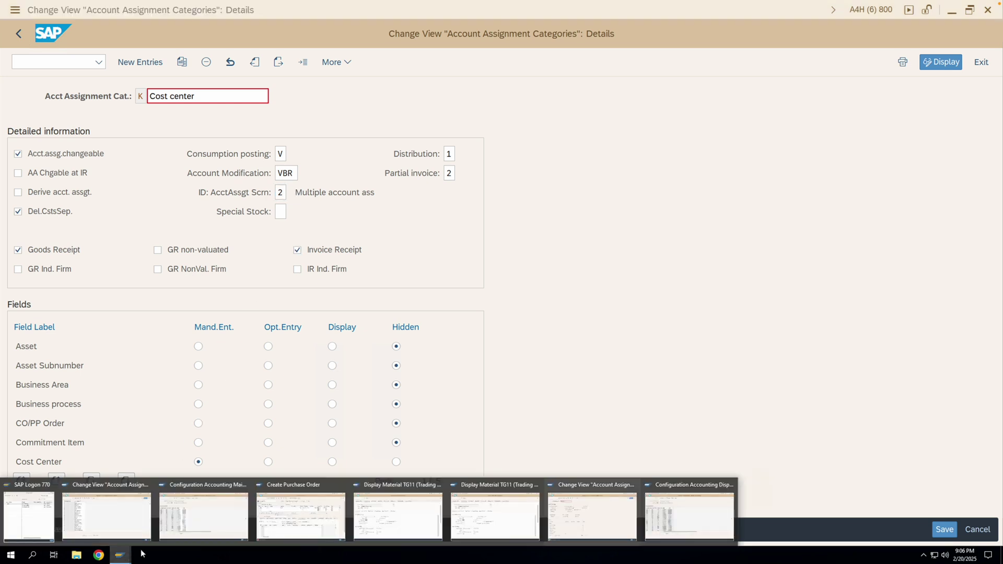
pyautogui.click(323, 515)
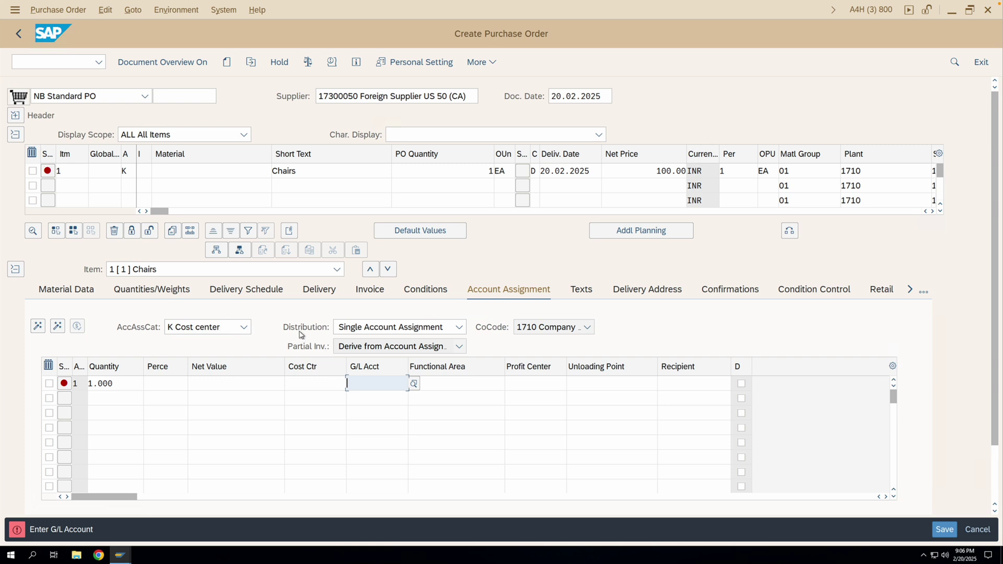
pyautogui.click(372, 329)
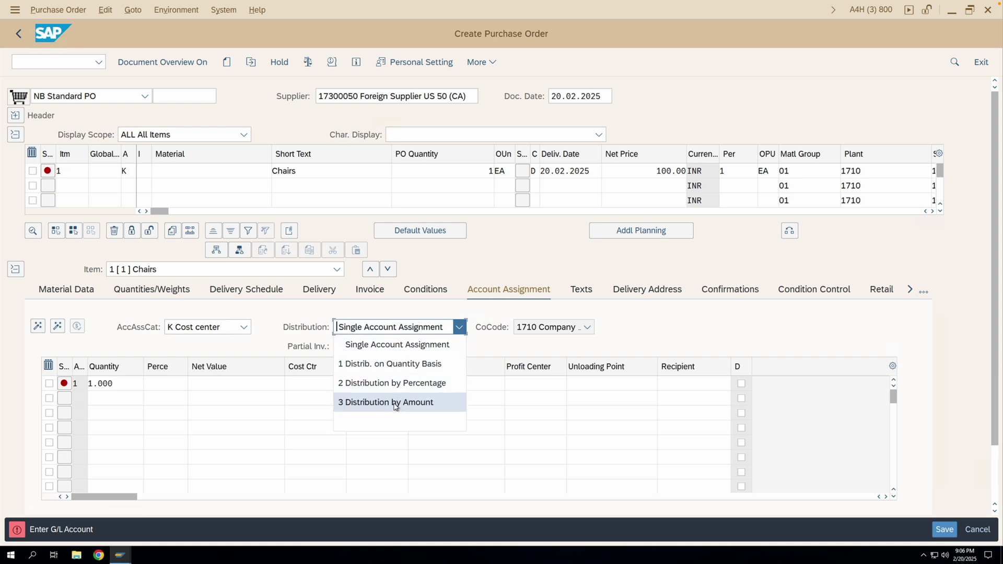
pyautogui.click(301, 332)
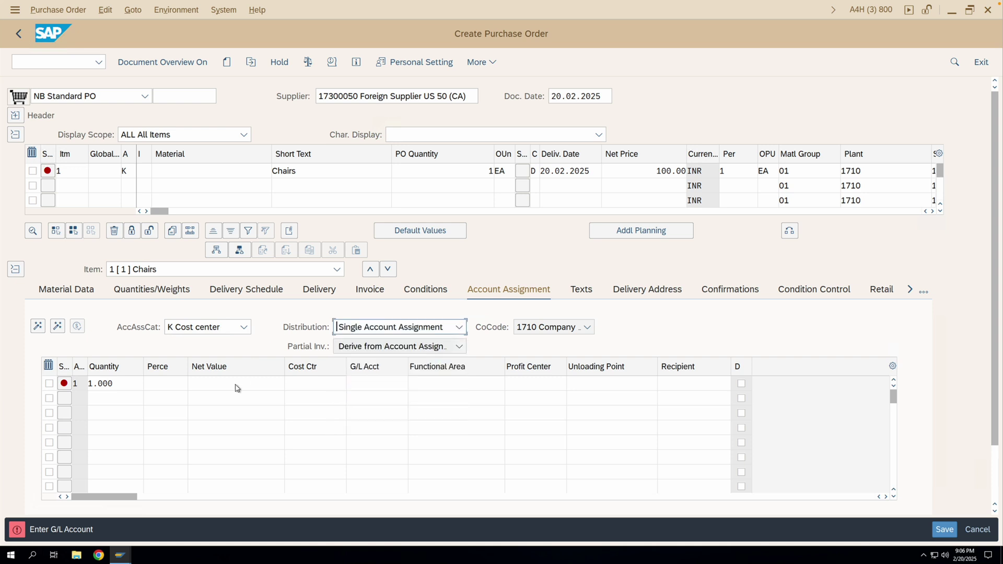
# List category K's default Distribution indicator options without choosing one.
pyautogui.click(125, 557)
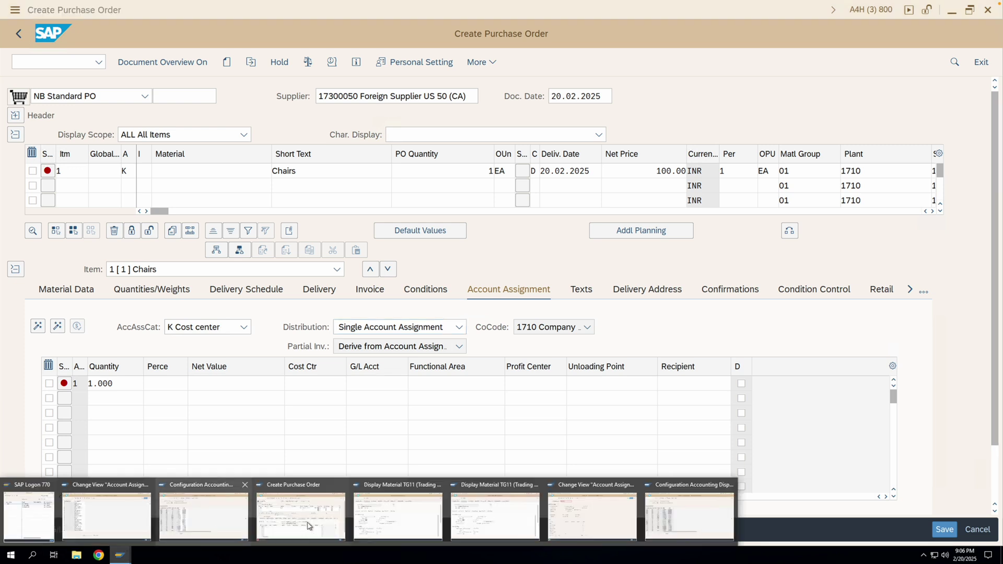
pyautogui.click(574, 515)
pyautogui.click(452, 154)
pyautogui.click(461, 153)
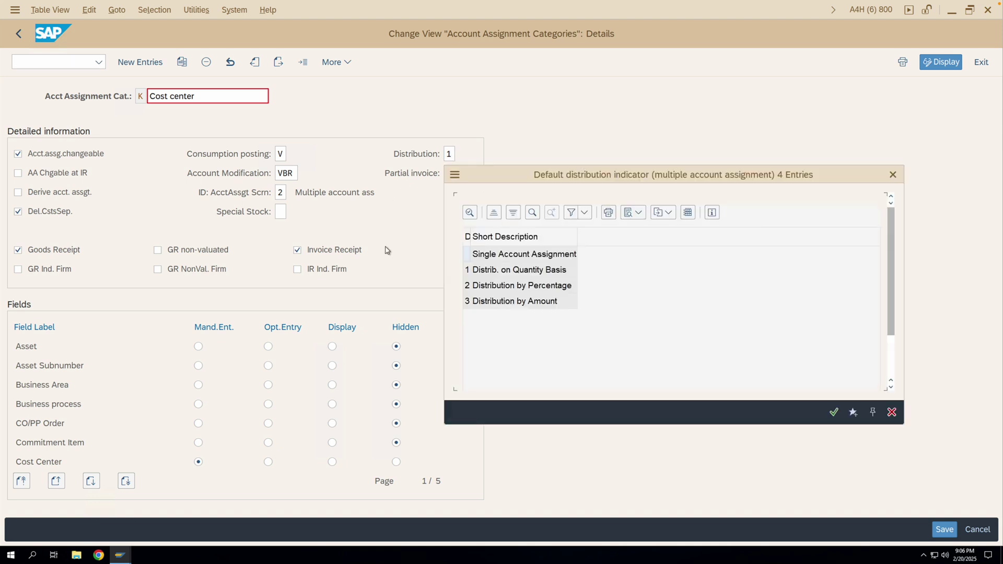
pyautogui.click(893, 175)
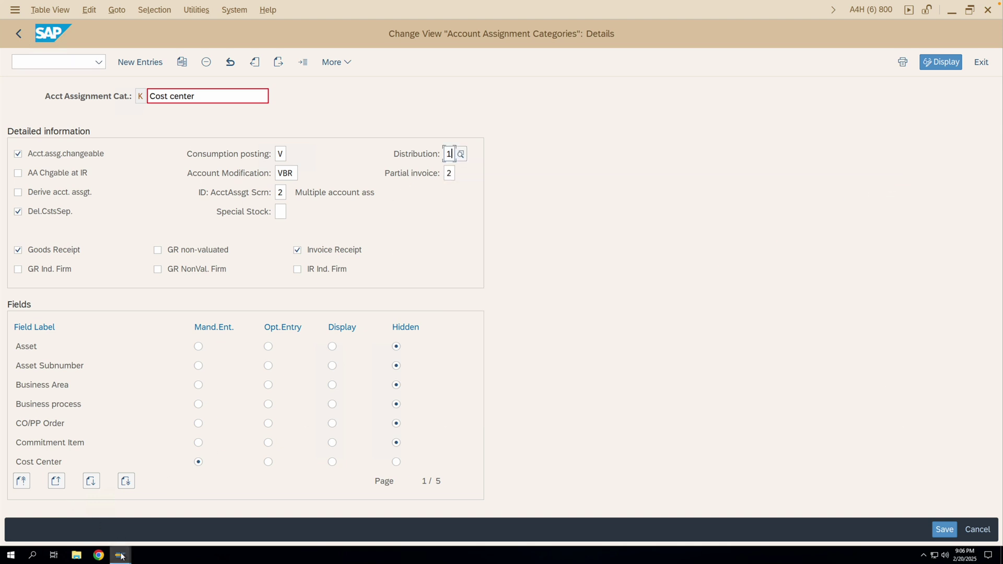
# Change the Chairs item's order quantity to 10 in the purchase order.
pyautogui.click(121, 556)
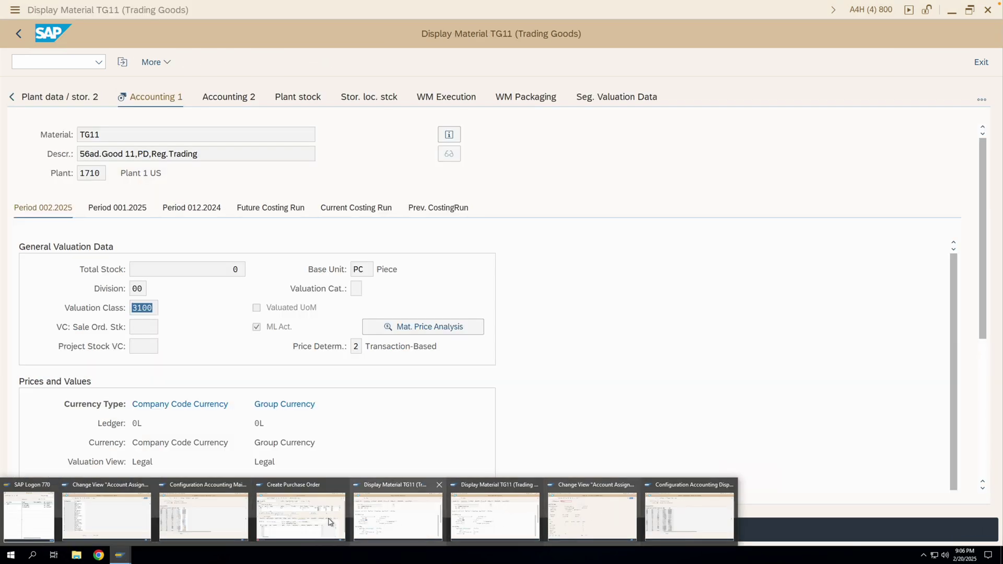
pyautogui.click(328, 518)
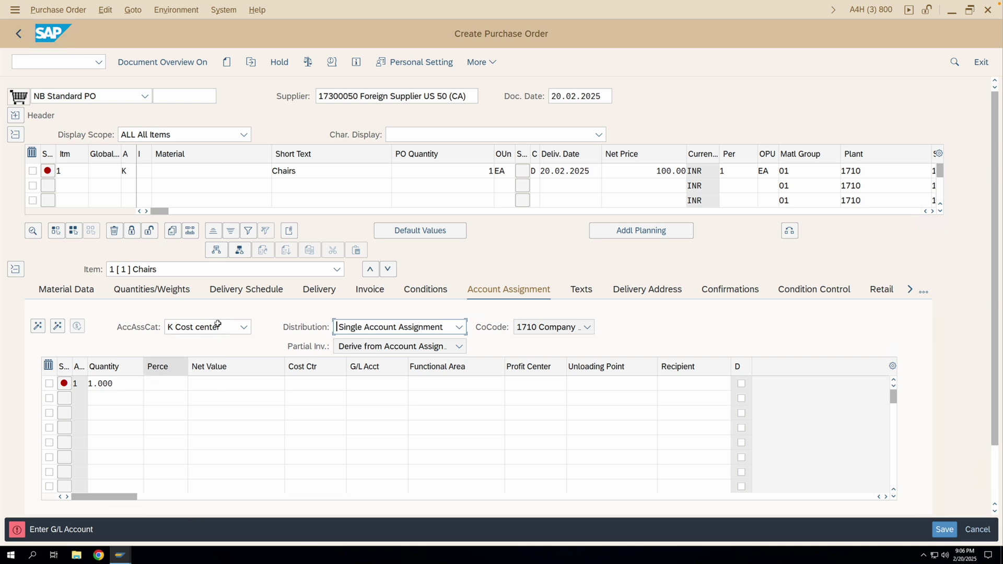
pyautogui.click(491, 171)
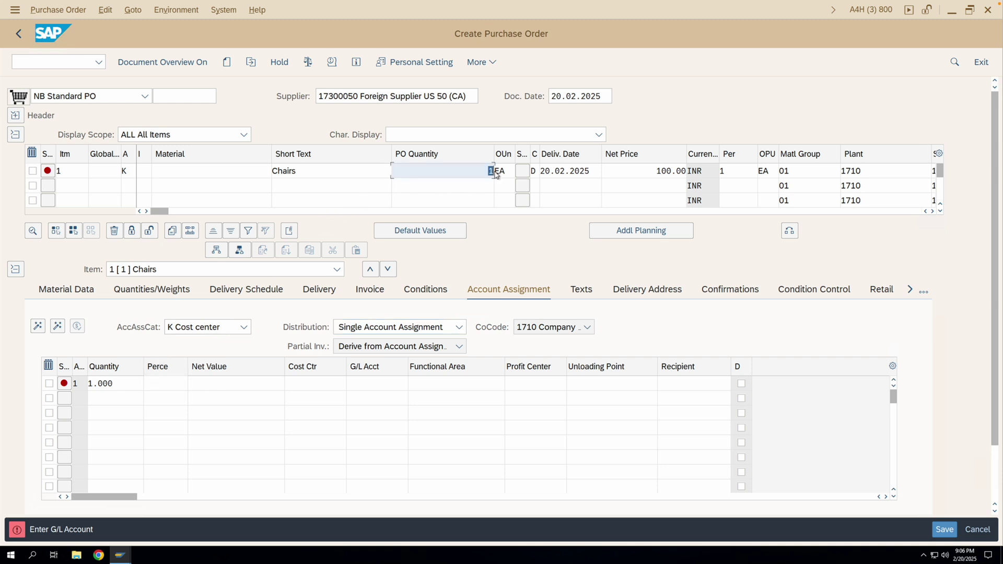
pyautogui.write('10')
pyautogui.press('Return')
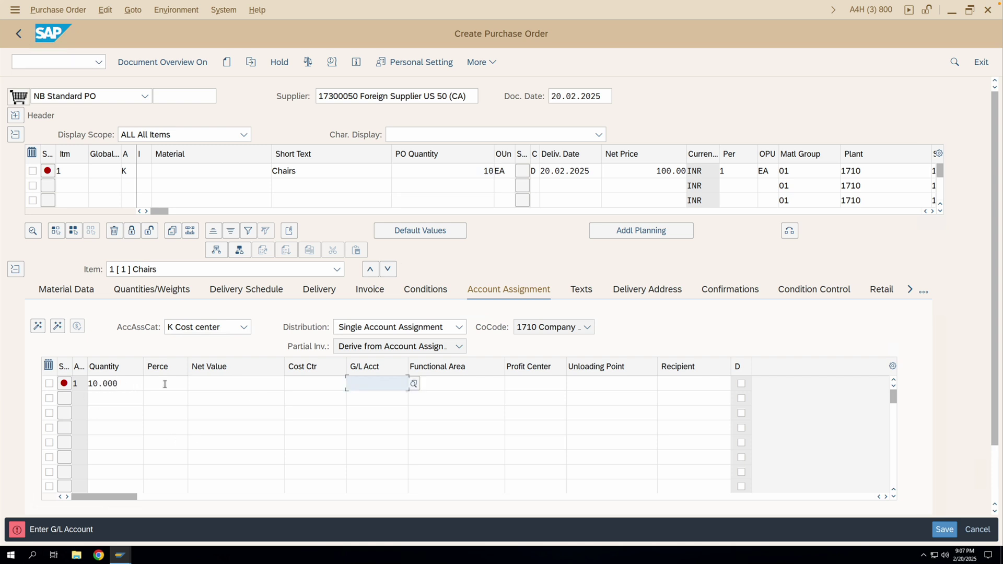
# Assign cost centres 17101101 and 17101201, both with G/L account 51600000.
pyautogui.click(295, 383)
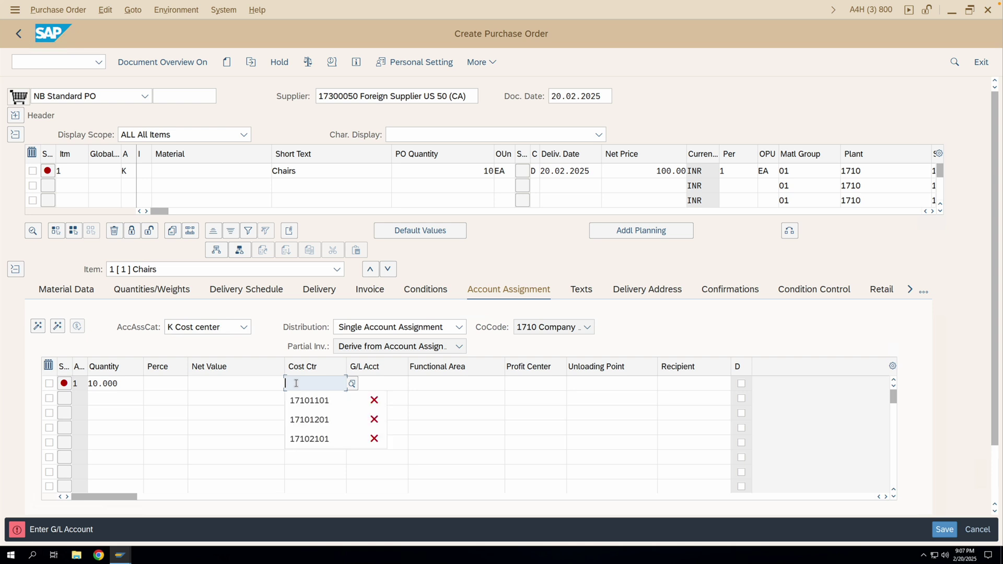
pyautogui.click(301, 401)
pyautogui.click(302, 399)
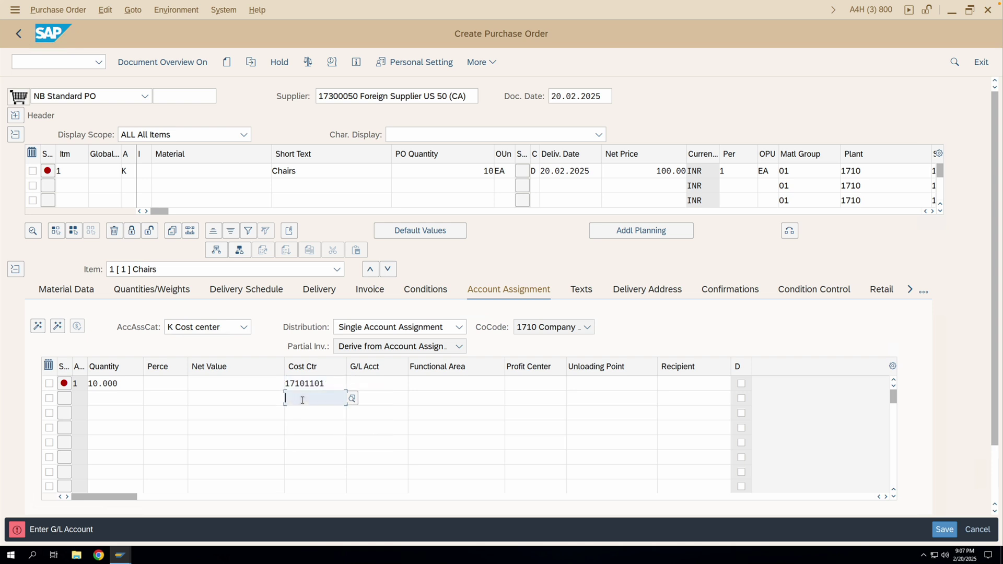
pyautogui.click(309, 434)
pyautogui.click(377, 383)
pyautogui.click(374, 399)
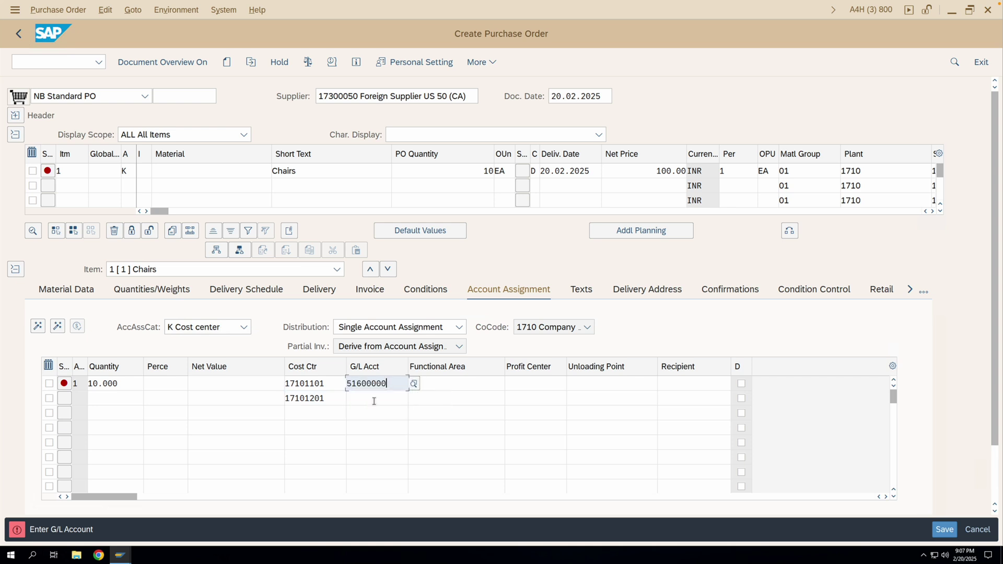
pyautogui.click(374, 402)
pyautogui.click(374, 414)
# Clear the first line's quantity and give both cost-centre lines 50 percent each.
pyautogui.click(95, 385)
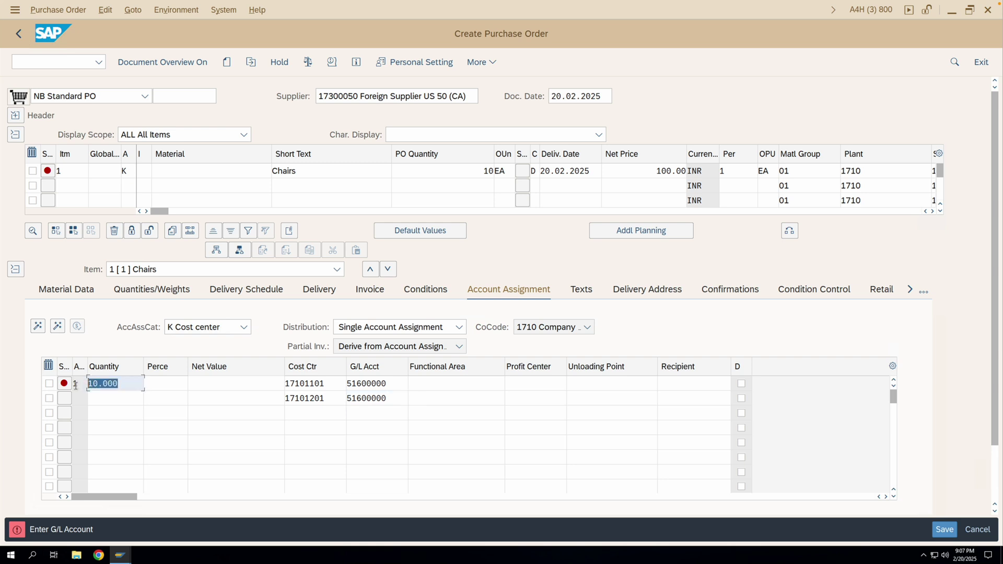
pyautogui.press('BackSpace')
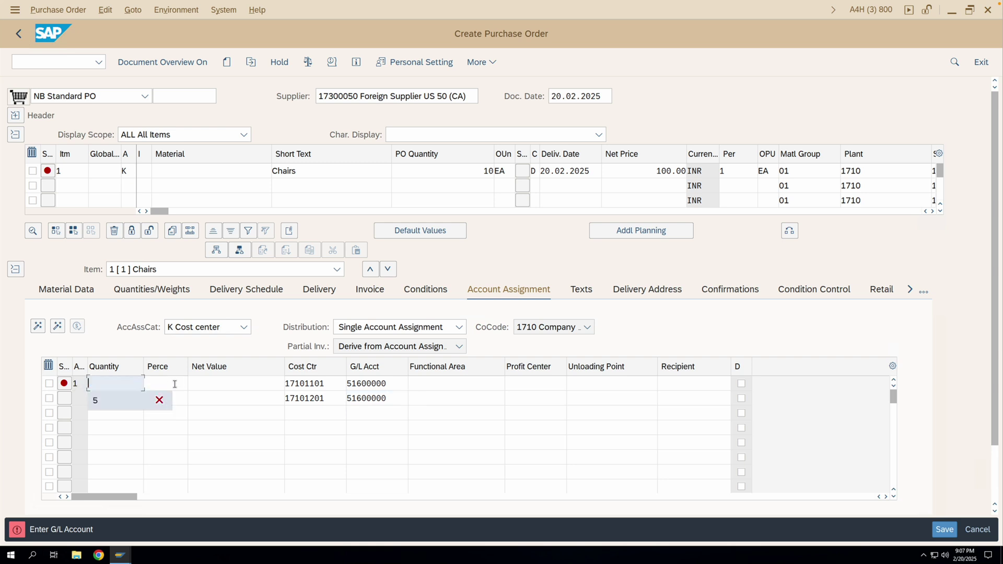
pyautogui.click(174, 384)
pyautogui.write('50')
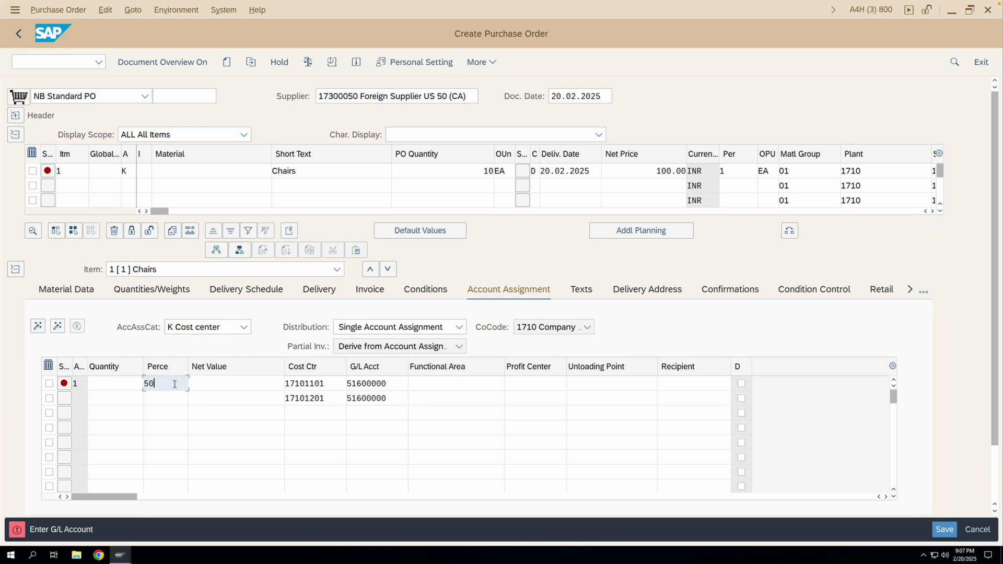
pyautogui.click(171, 398)
pyautogui.write('50')
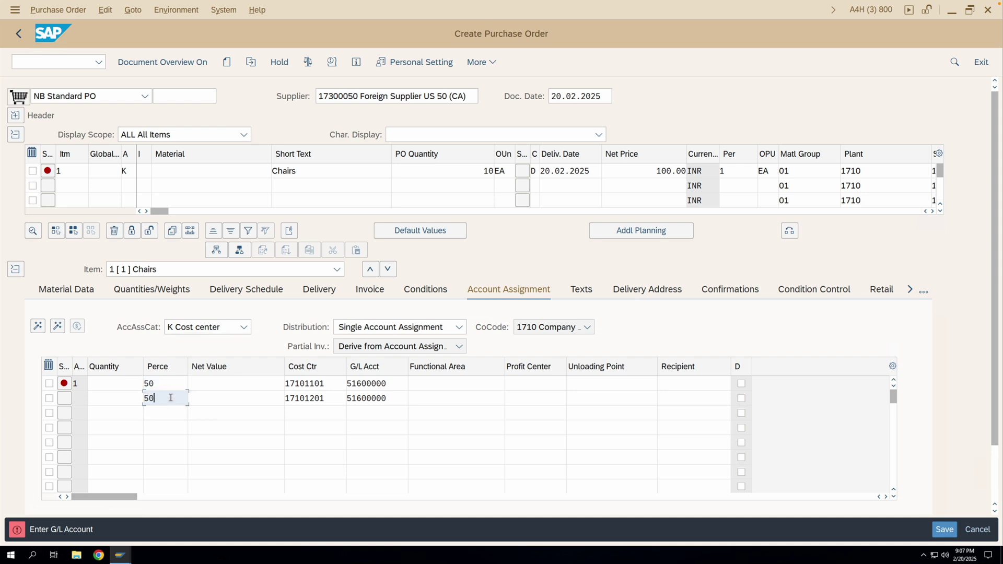
pyautogui.press('Return')
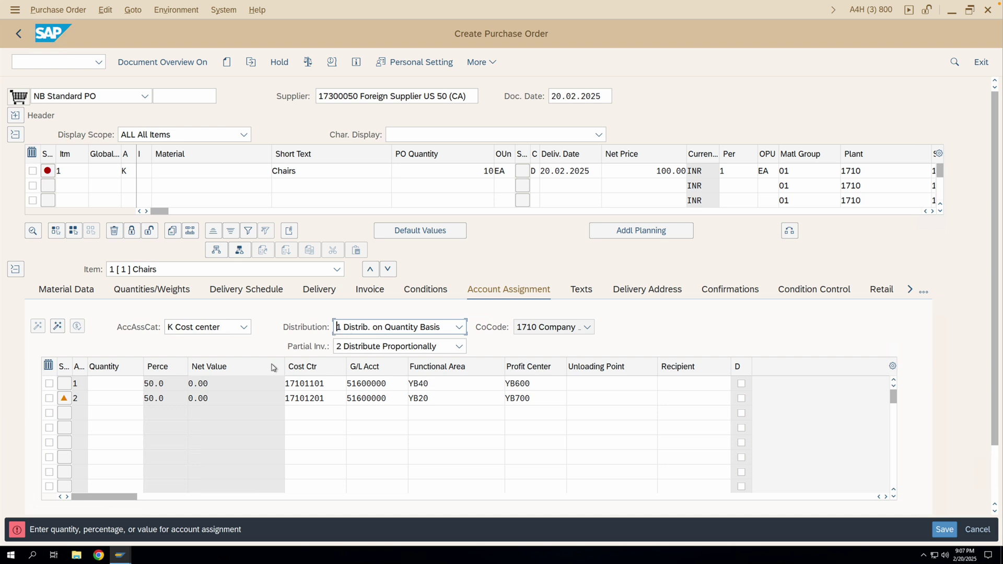
pyautogui.click(120, 555)
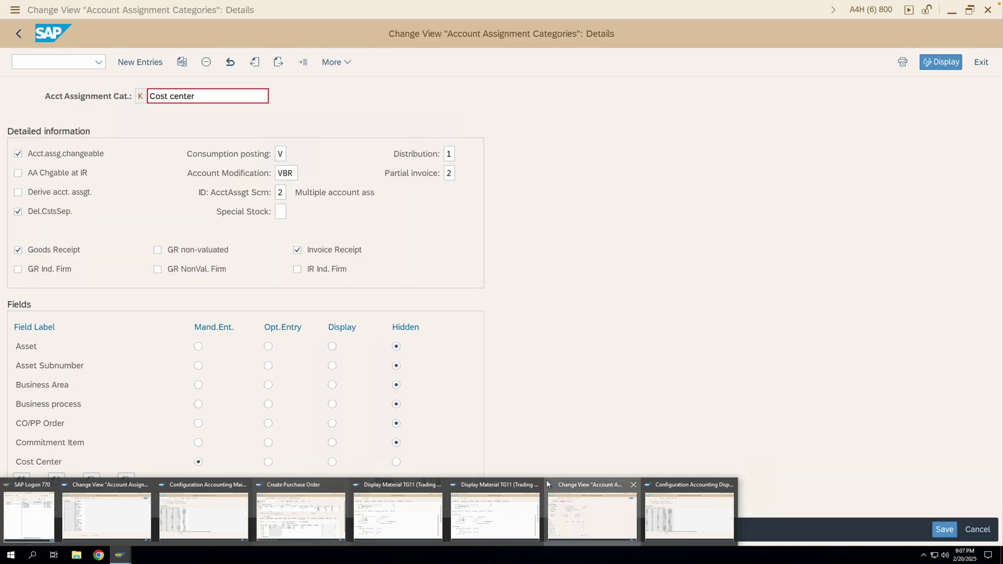
pyautogui.click(580, 512)
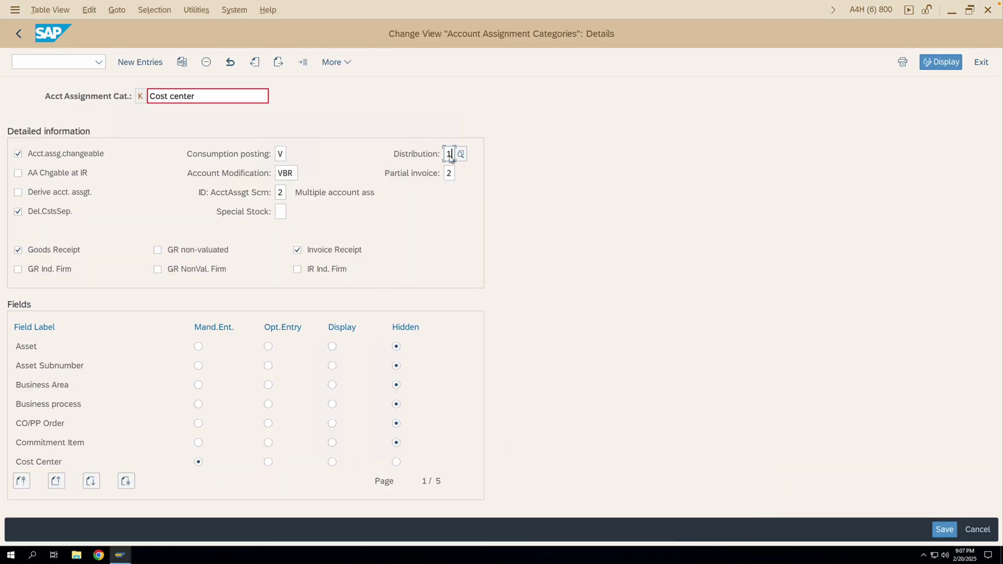
pyautogui.doubleClick(449, 155)
pyautogui.doubleClick(448, 173)
pyautogui.click(460, 173)
pyautogui.click(521, 306)
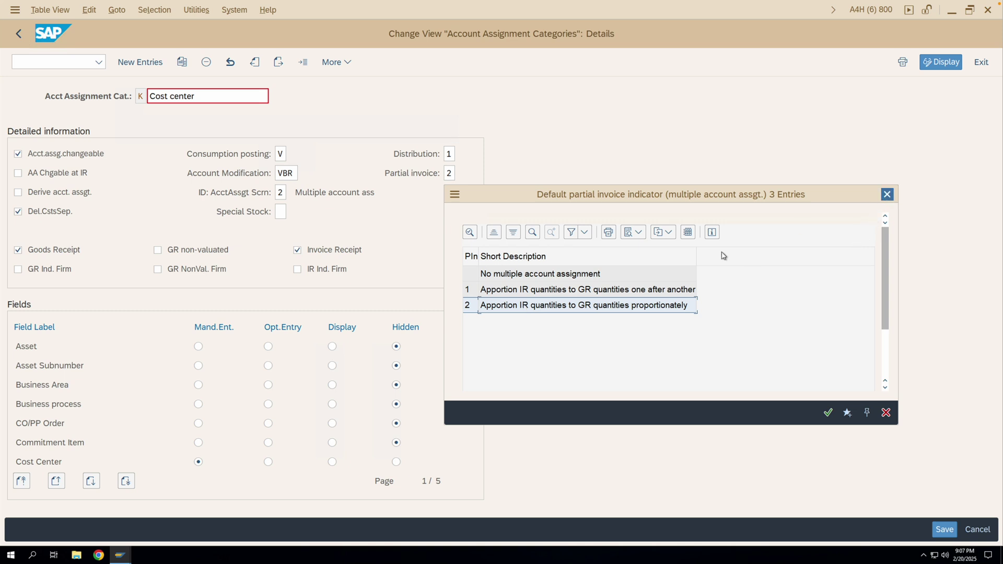
pyautogui.click(886, 197)
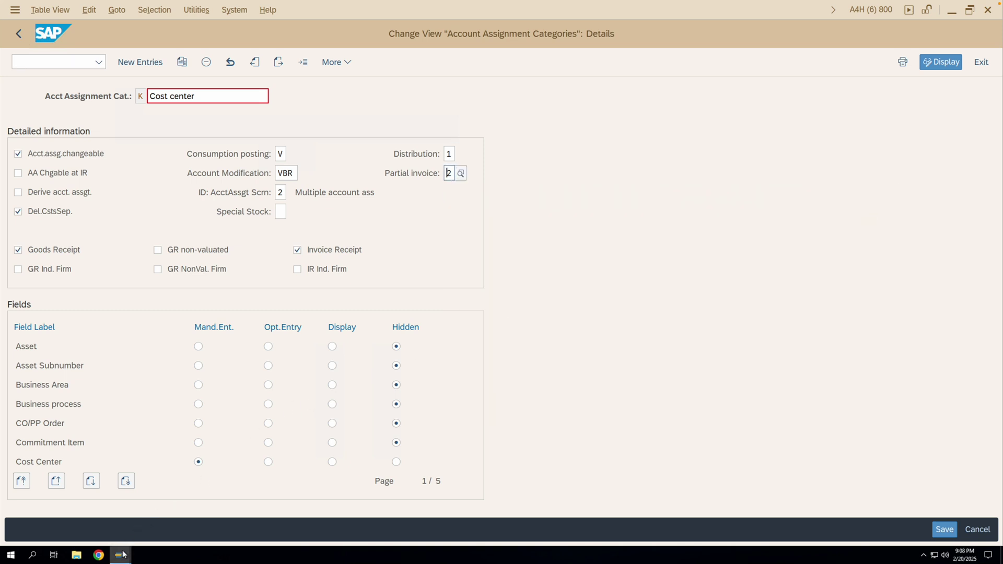
pyautogui.moveTo(124, 552)
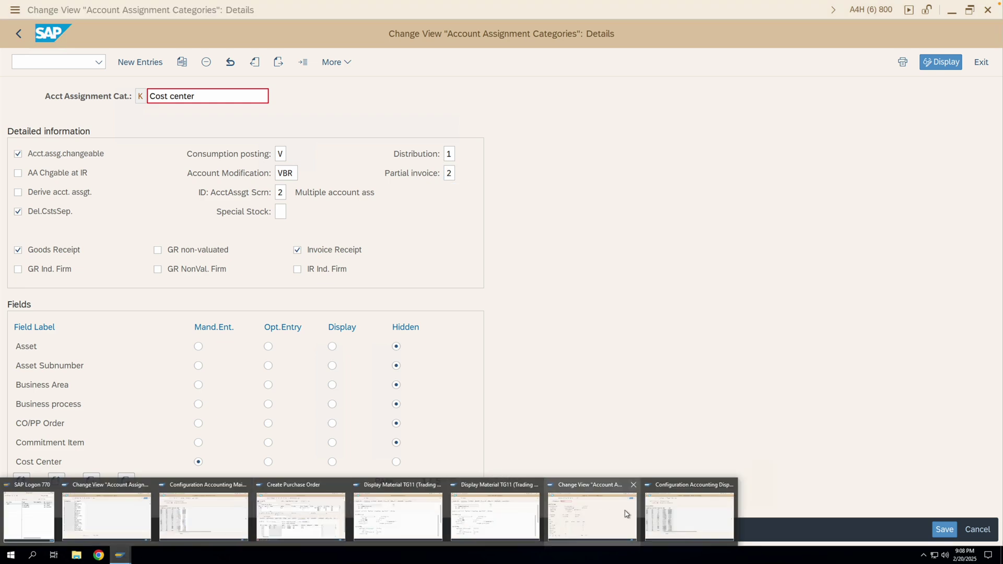
pyautogui.click(300, 514)
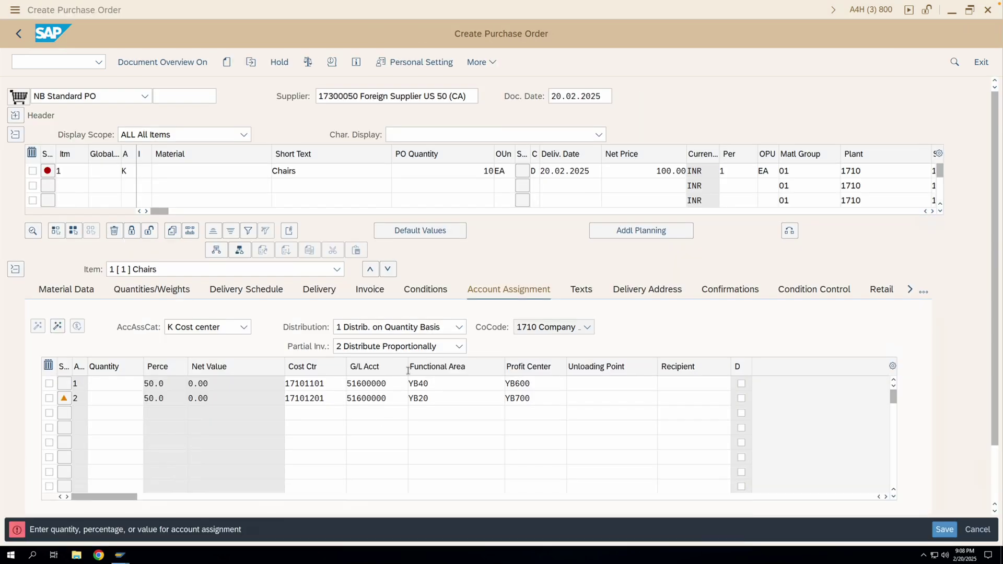
pyautogui.click(394, 348)
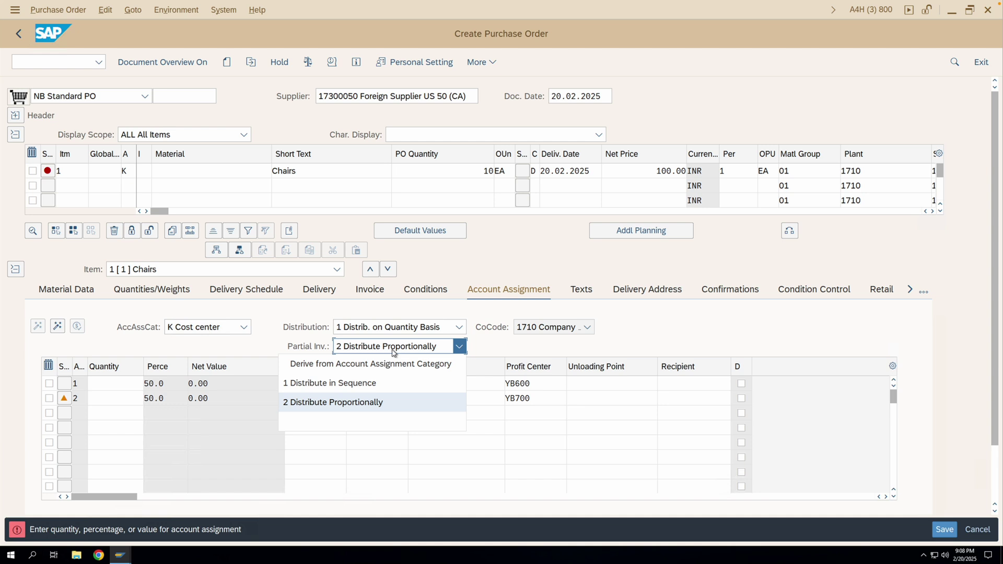
pyautogui.click(393, 352)
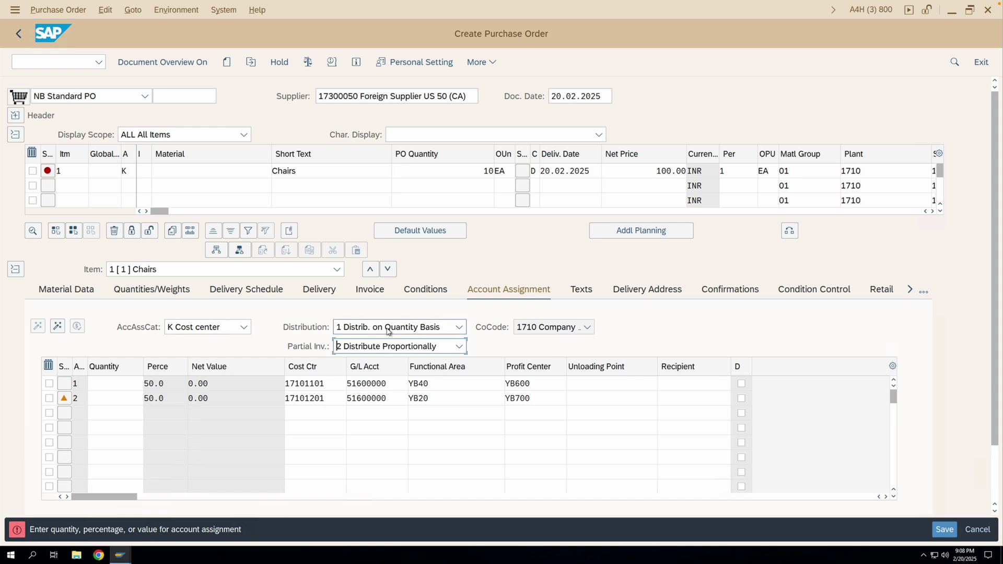
# Give each cost-centre line quantity 5, so each carries net value 500.00.
pyautogui.click(117, 386)
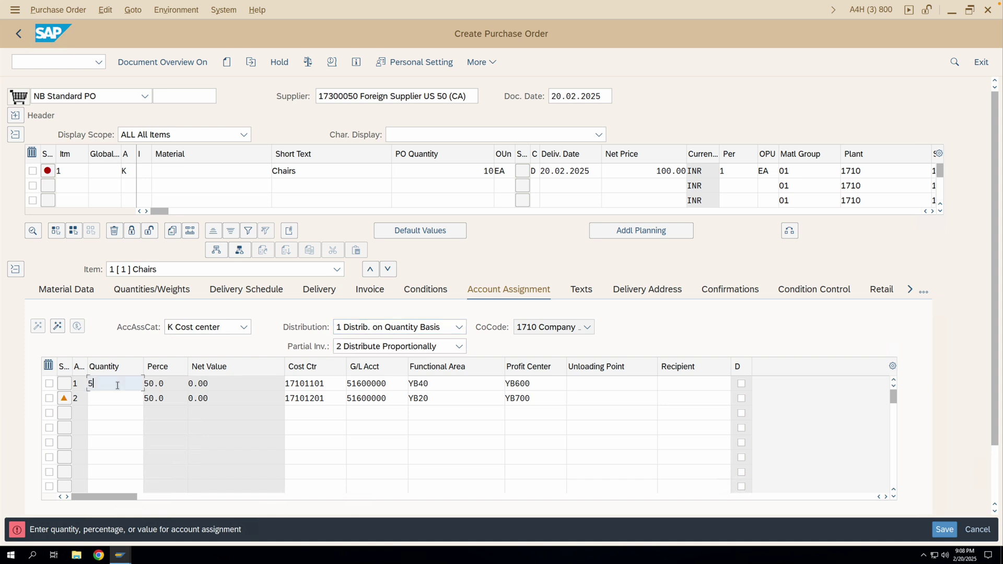
pyautogui.click(118, 398)
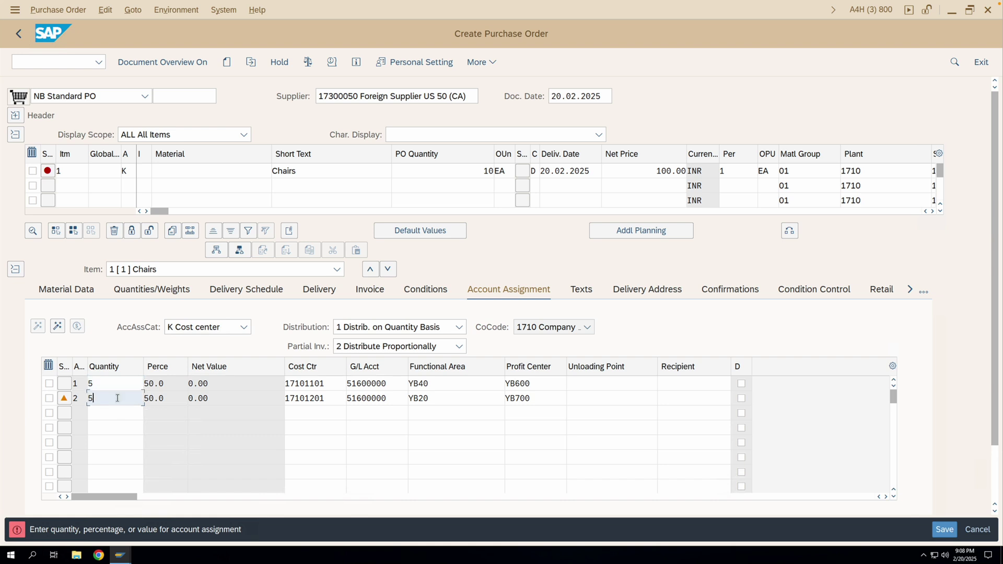
pyautogui.press('Return')
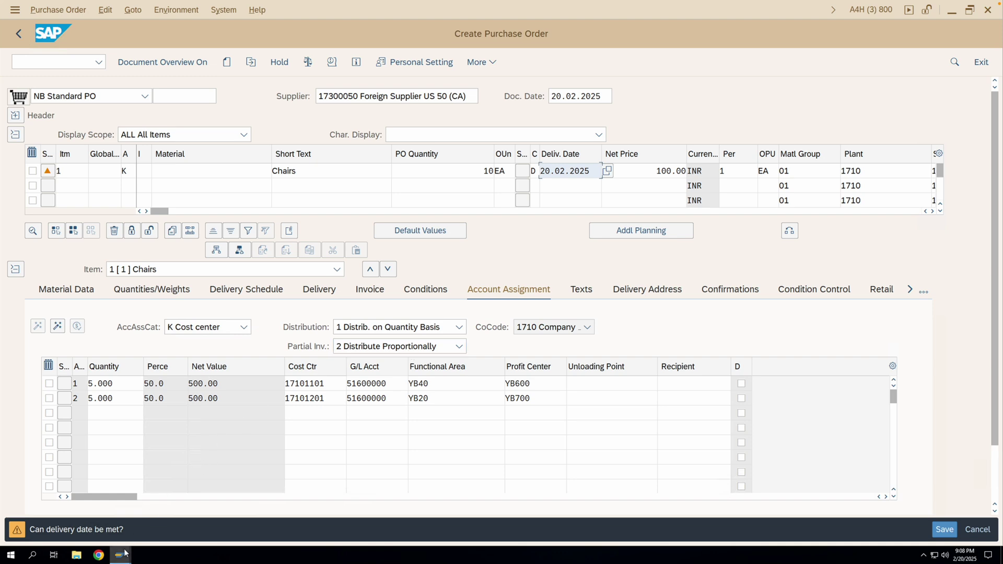
pyautogui.moveTo(124, 552)
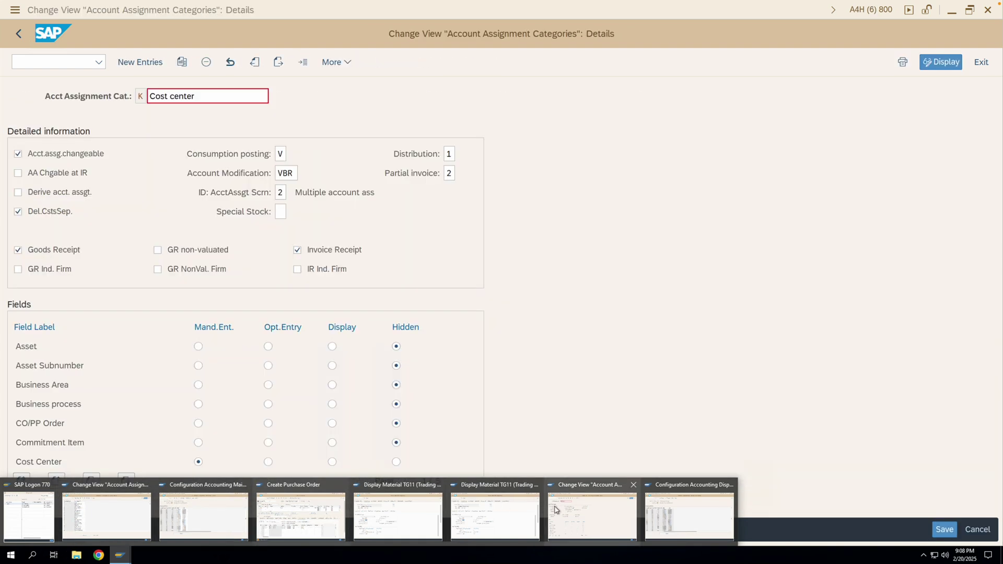
# Glance at category K, then show the Chairs item's Delivery tab with Goods Receipt ticked.
pyautogui.click(592, 515)
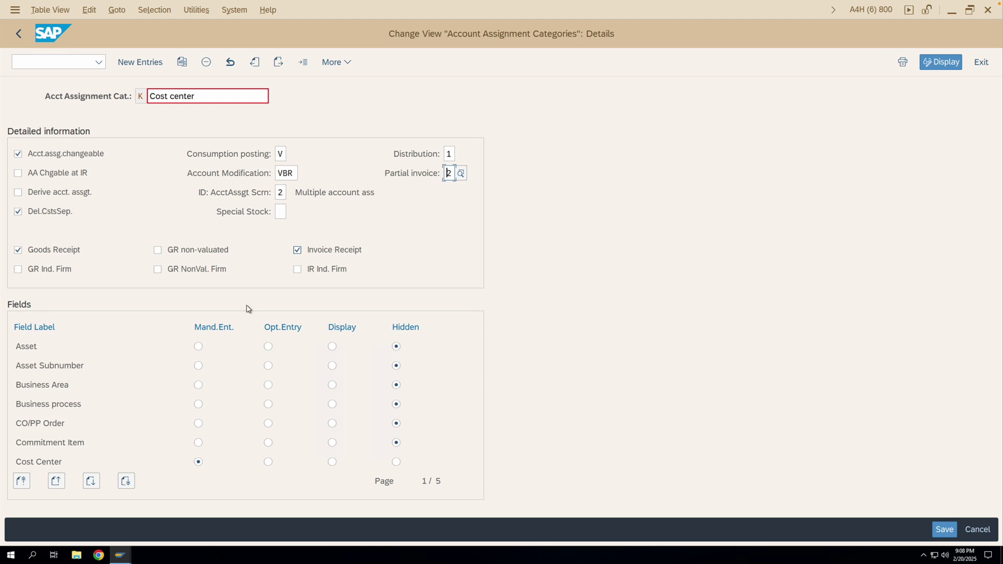
pyautogui.click(121, 555)
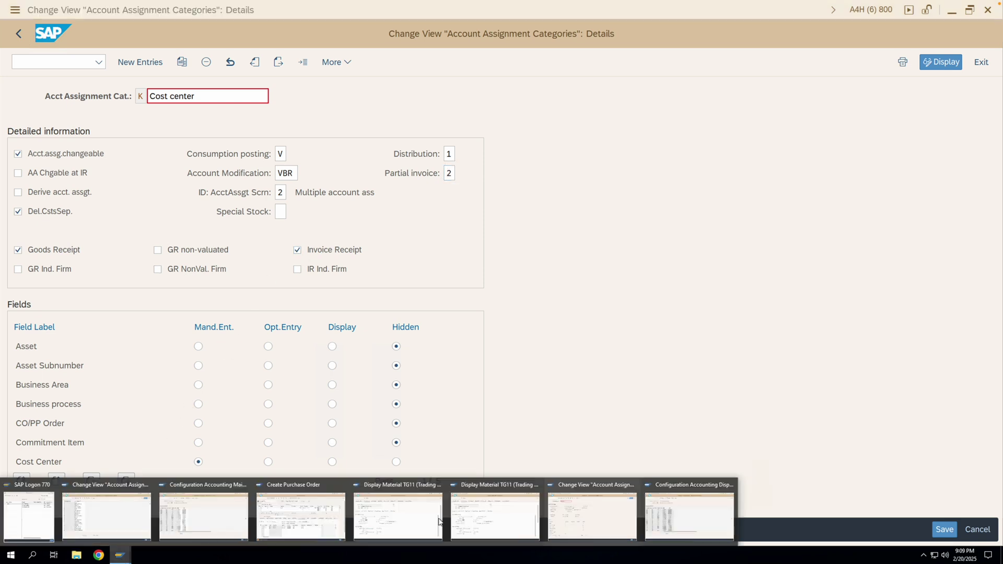
pyautogui.click(307, 515)
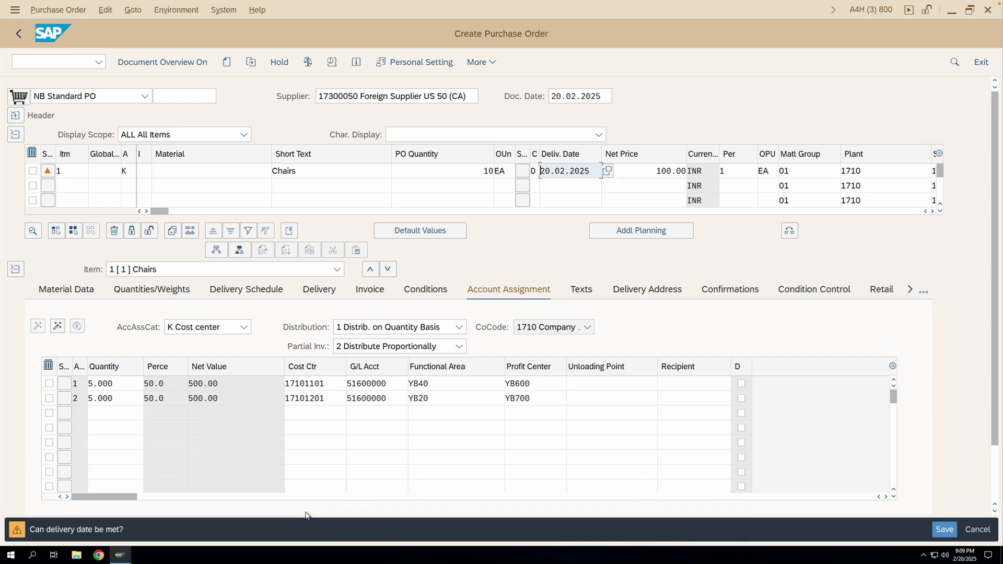
pyautogui.click(323, 294)
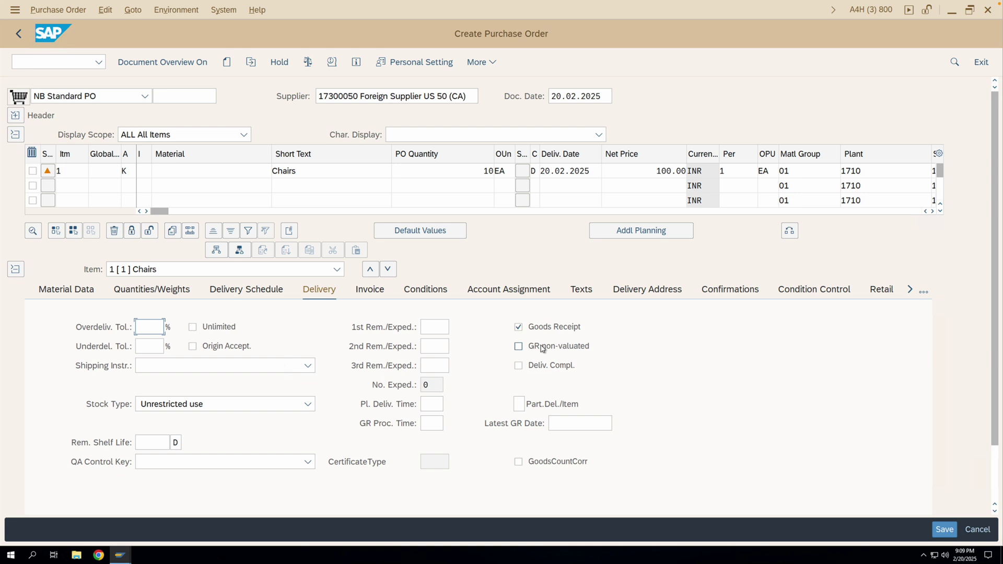
# Compare the item's invoice and delivery details with category K's Goods Receipt and Invoice Receipt settings.
pyautogui.click(120, 553)
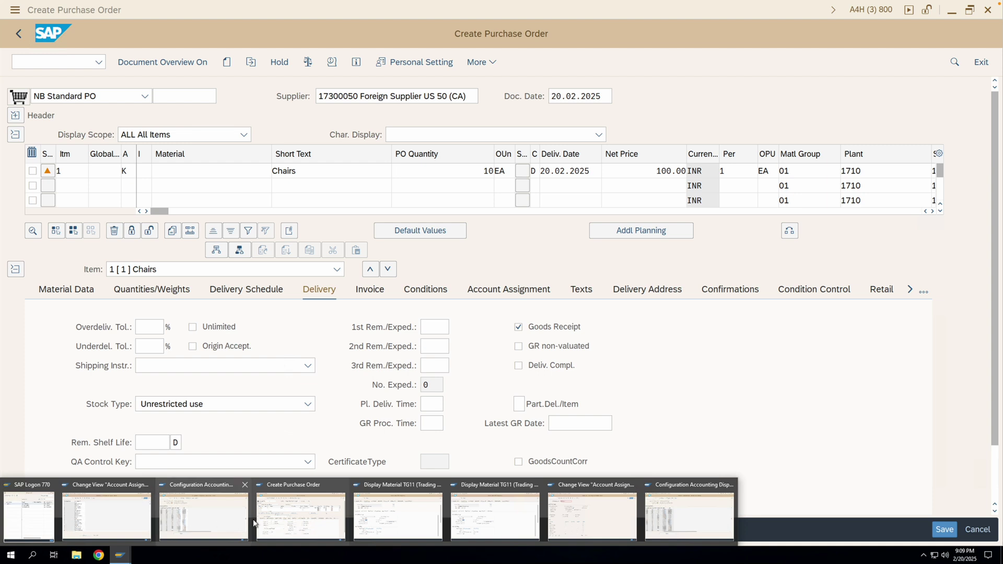
pyautogui.click(564, 518)
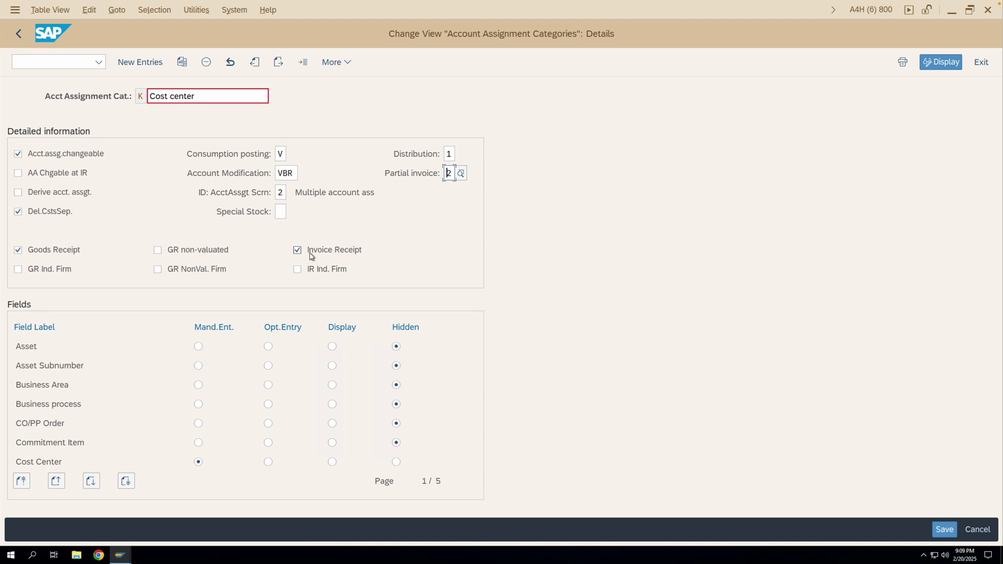
pyautogui.click(126, 553)
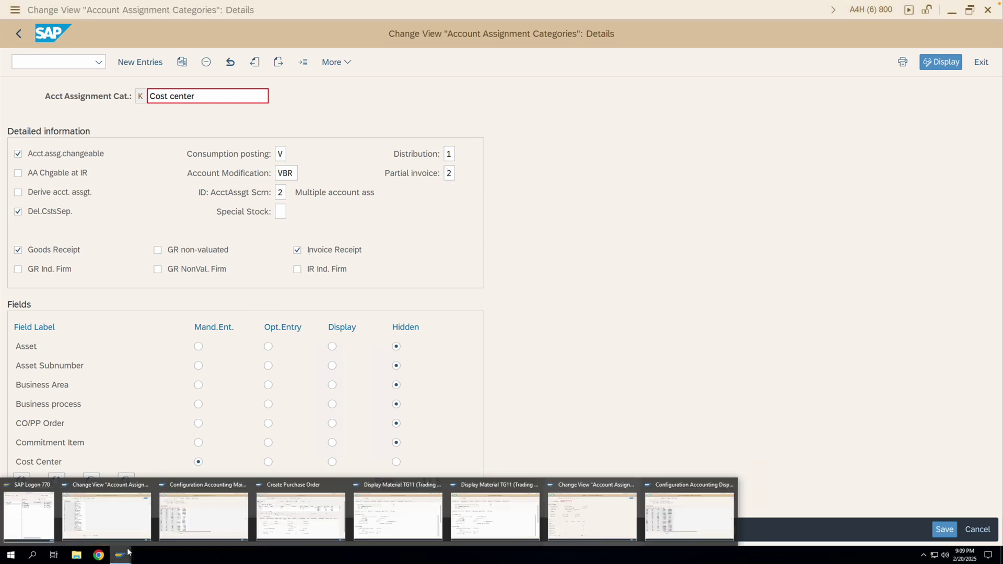
pyautogui.click(305, 514)
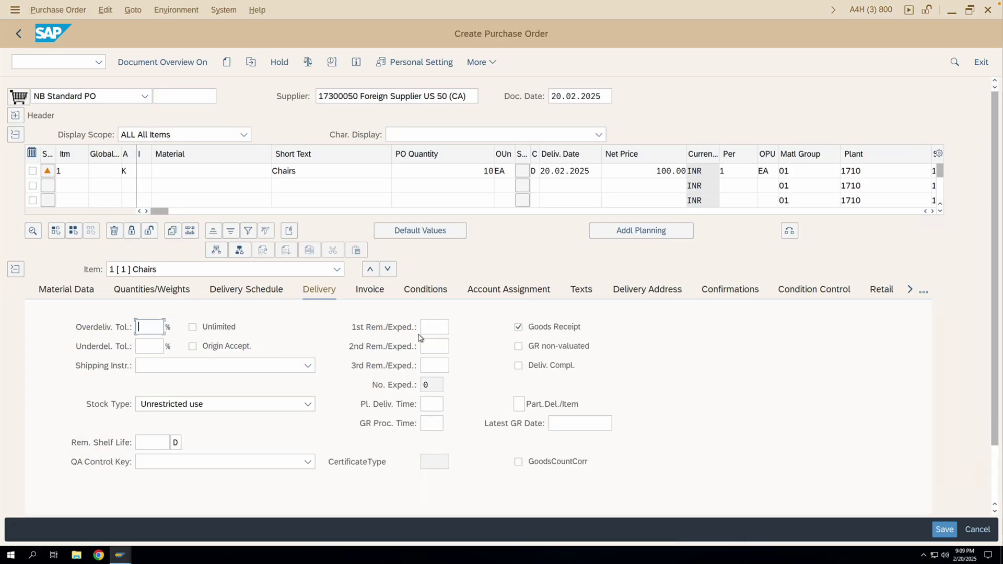
pyautogui.click(373, 293)
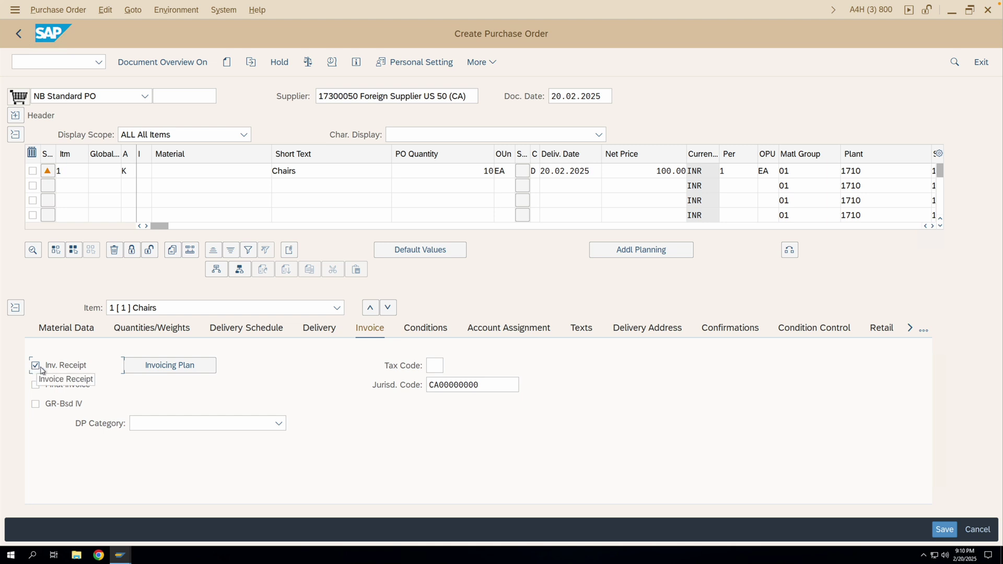
pyautogui.click(312, 334)
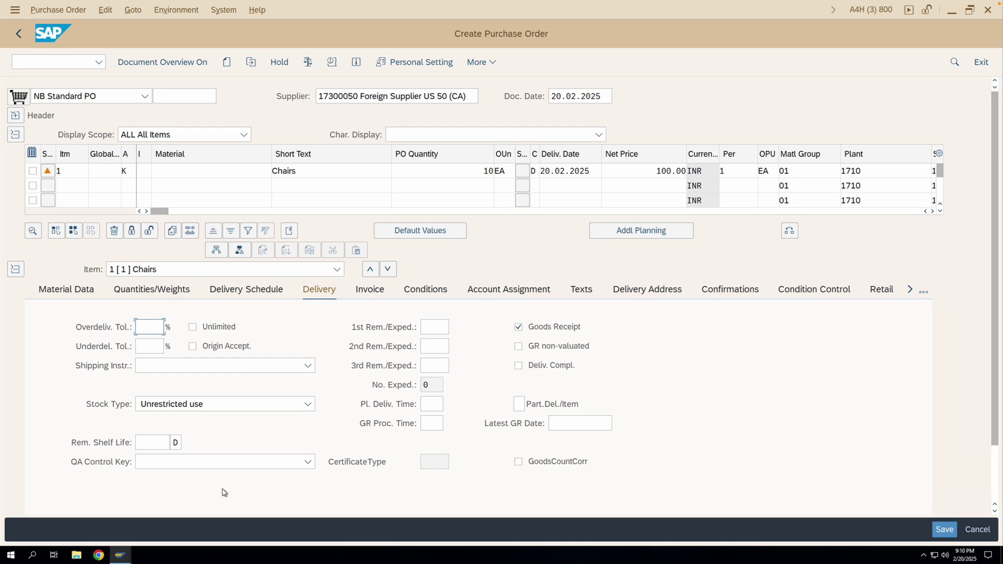
pyautogui.click(121, 554)
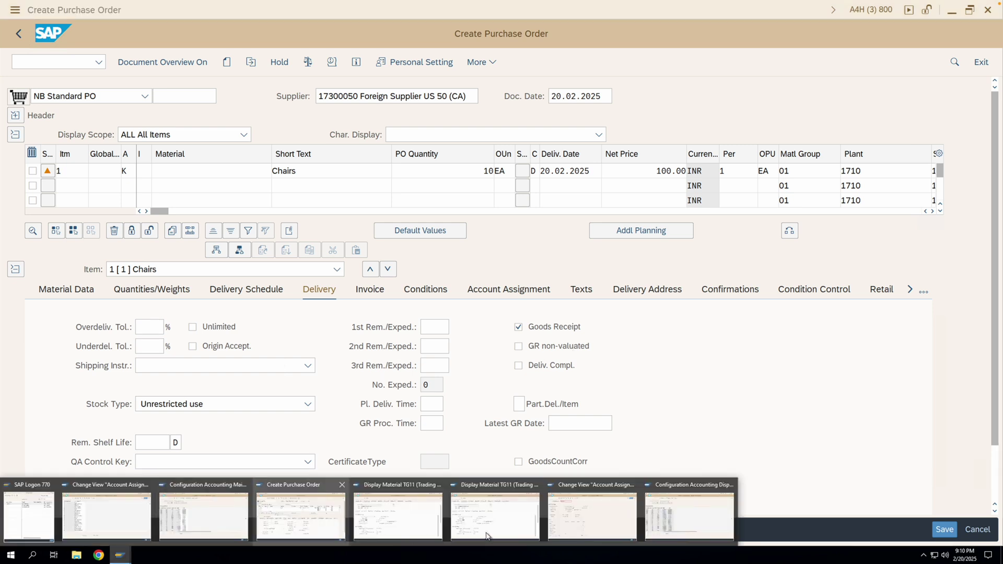
pyautogui.click(599, 526)
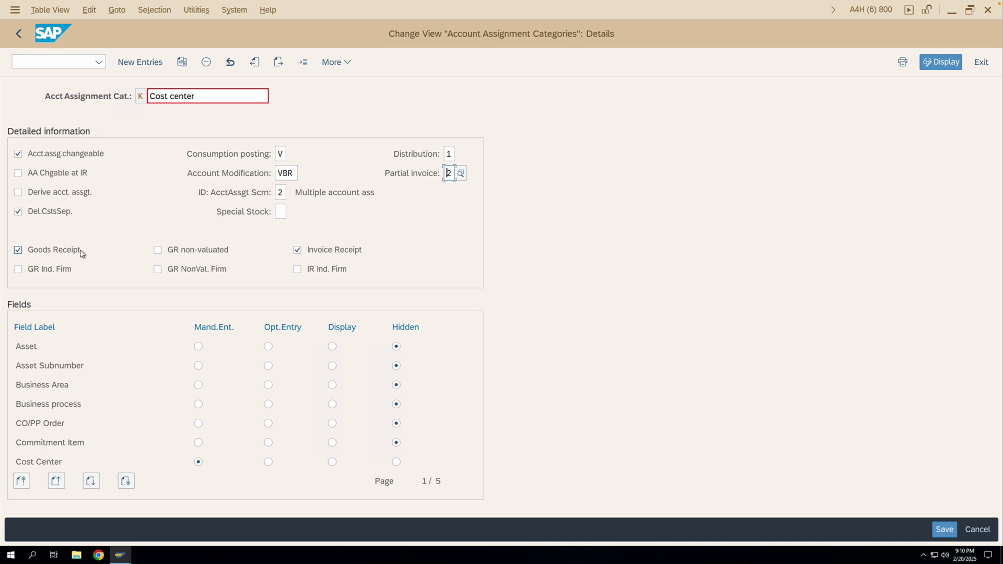
# Tick GR Ind. Firm for category K, save, and return to the Chairs purchase order.
pyautogui.click(18, 269)
pyautogui.click(939, 529)
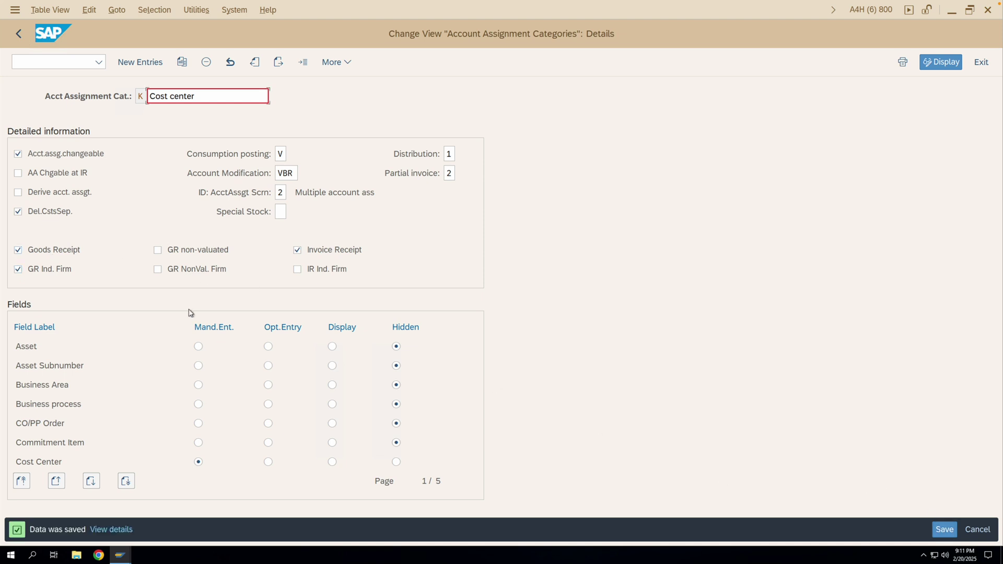
pyautogui.moveTo(126, 558)
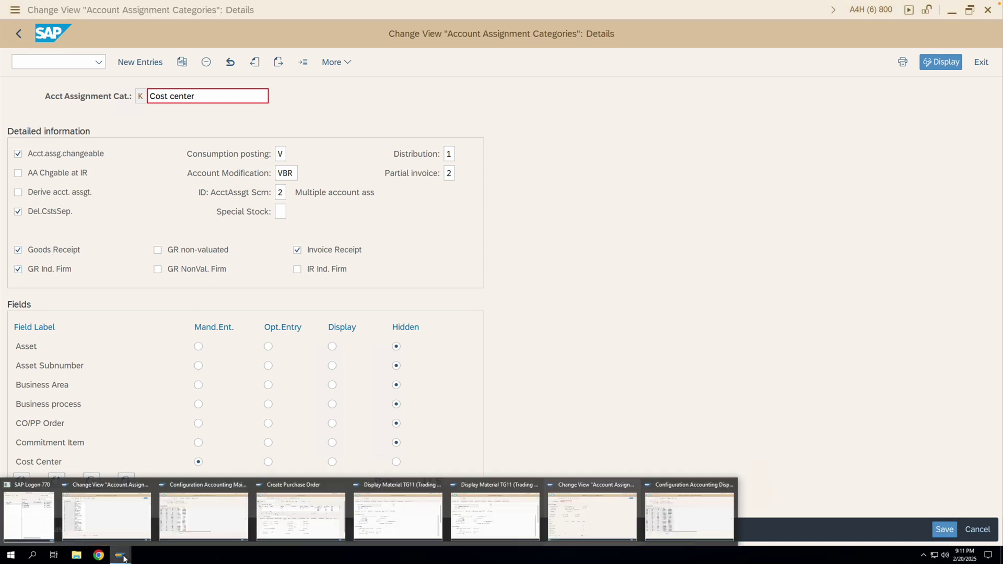
pyautogui.click(329, 519)
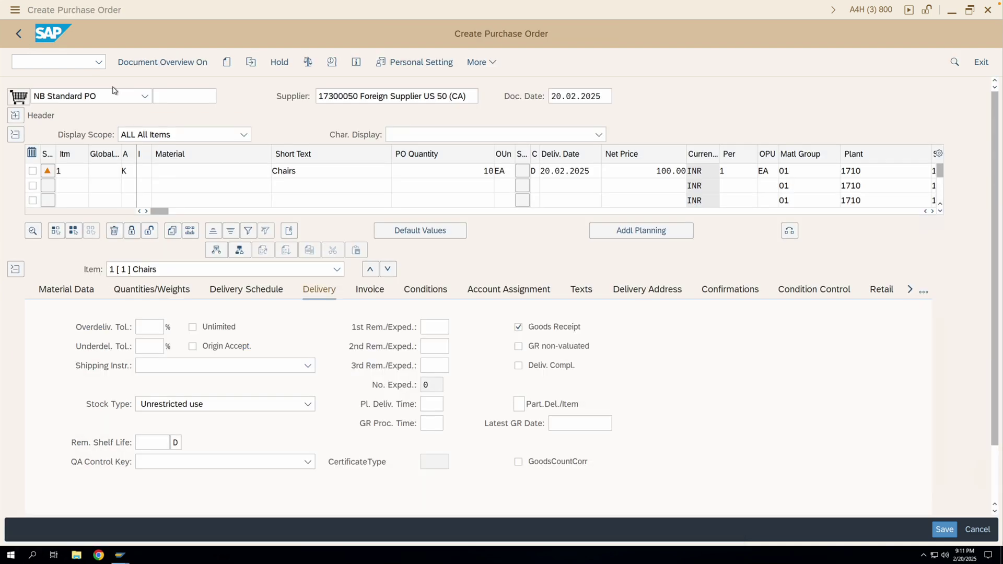
# Discard the unsaved purchase order and start a new one with ME21N.
pyautogui.click(18, 33)
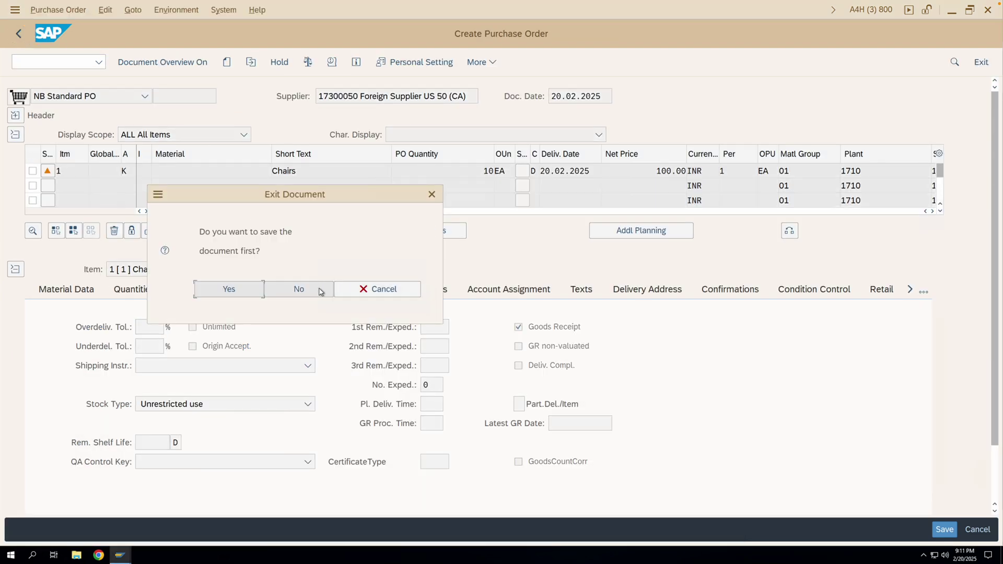
pyautogui.click(324, 289)
pyautogui.click(98, 61)
pyautogui.click(76, 75)
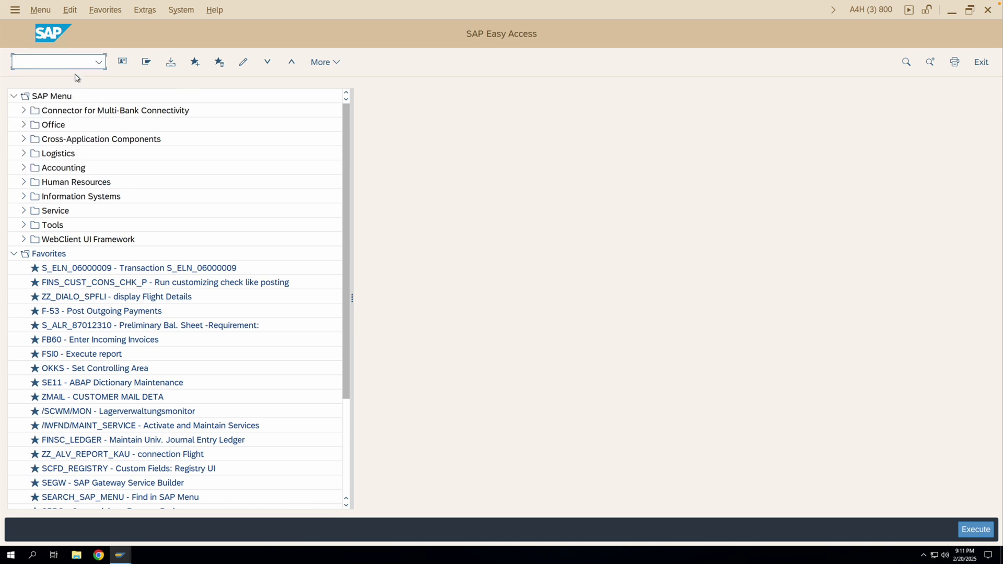
pyautogui.press('Return')
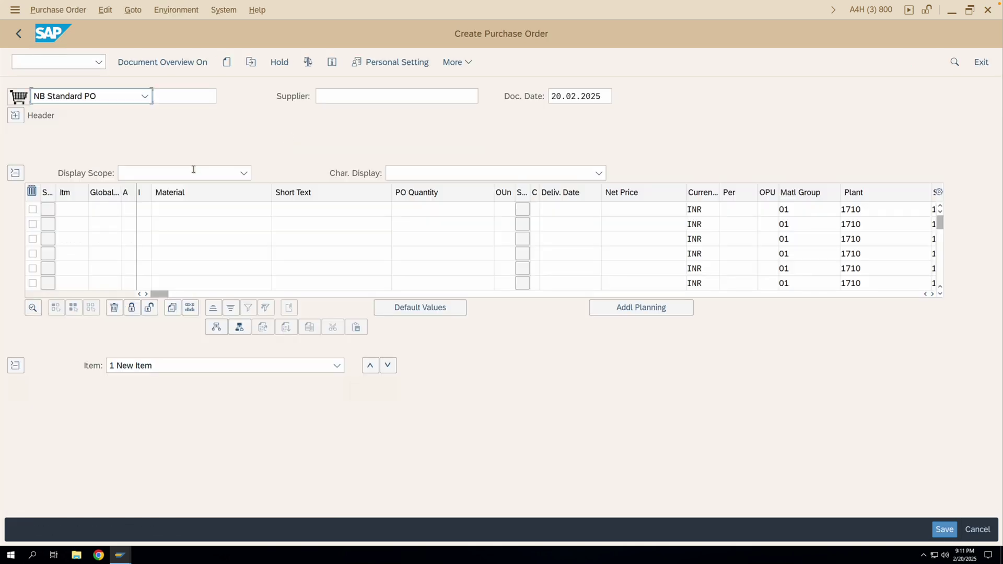
# Set item 1's account assignment category to K.
pyautogui.click(128, 207)
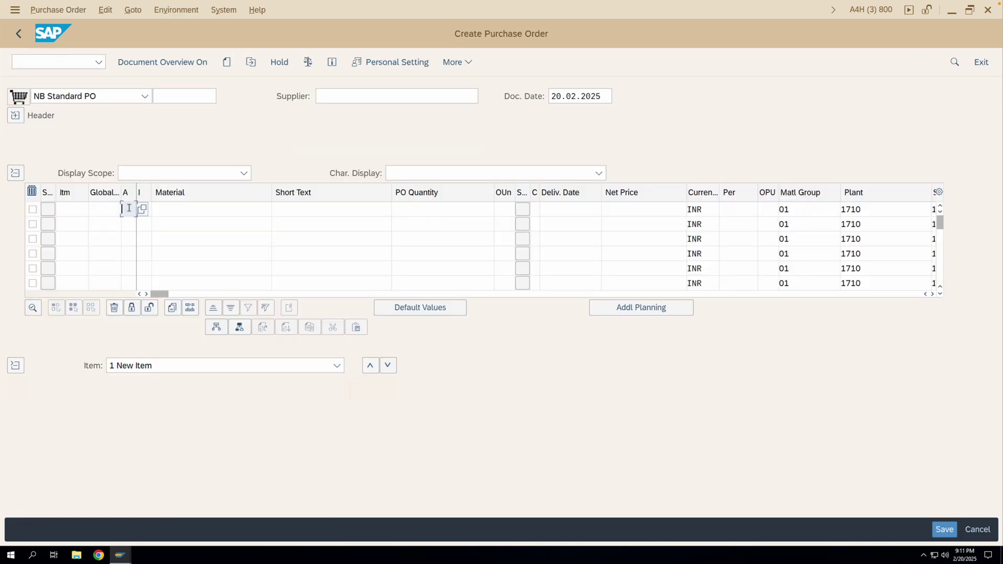
pyautogui.write('k')
pyautogui.press('Return')
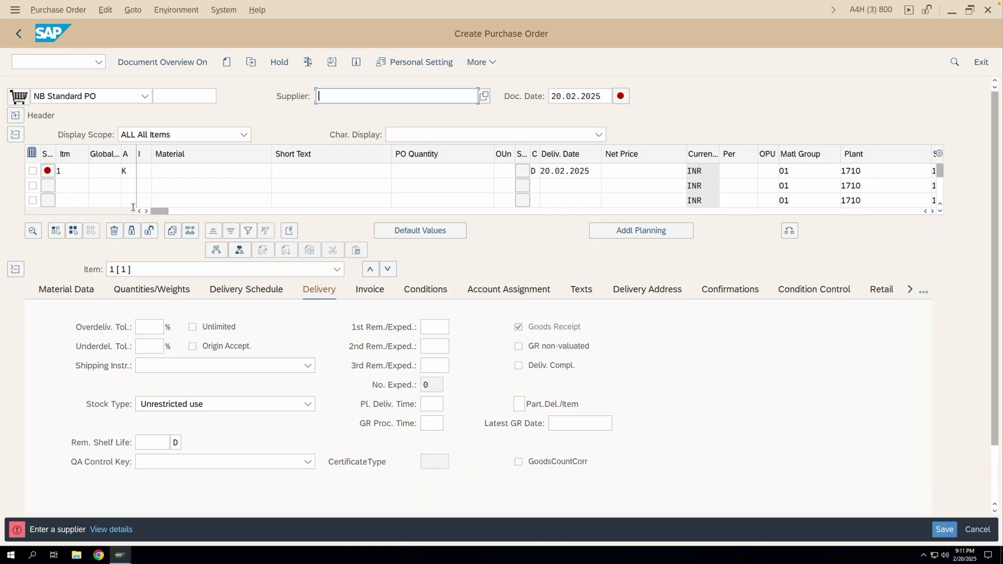
# Find the item's Goods Receipt locked, then go back to category K's settings.
pyautogui.click(520, 328)
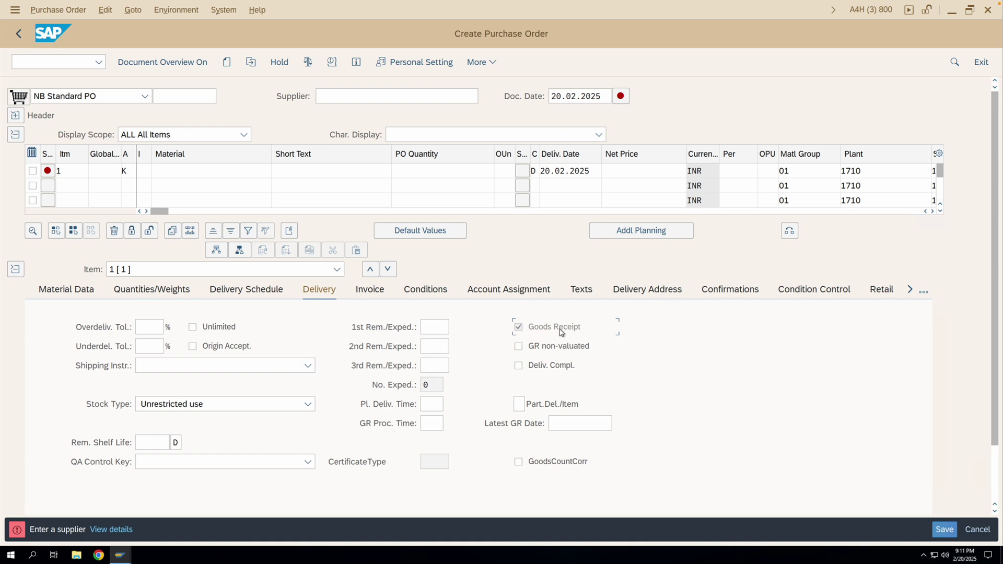
pyautogui.click(119, 555)
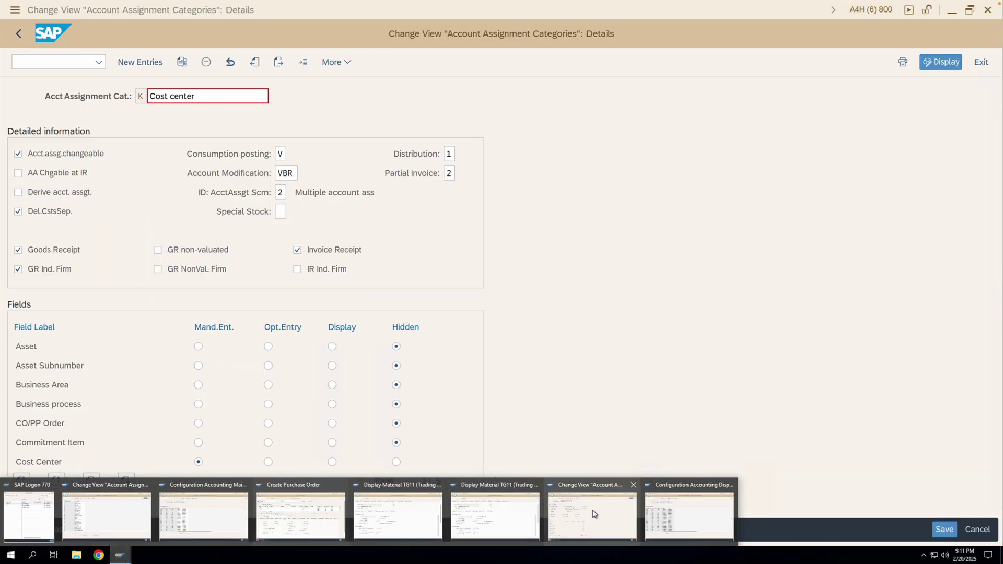
pyautogui.click(580, 515)
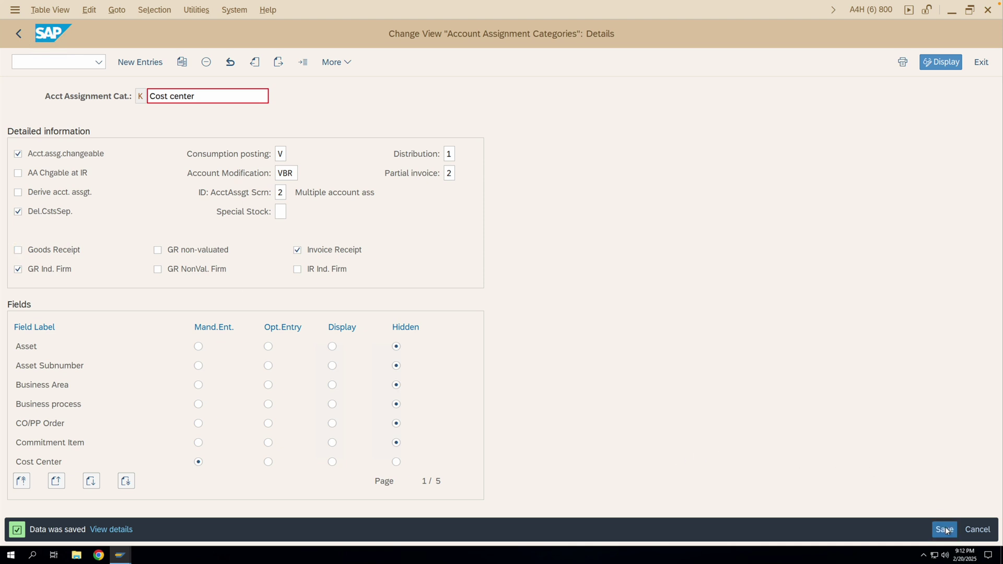
# Discard the unsaved purchase order and start another new one with ME21N.
pyautogui.click(123, 552)
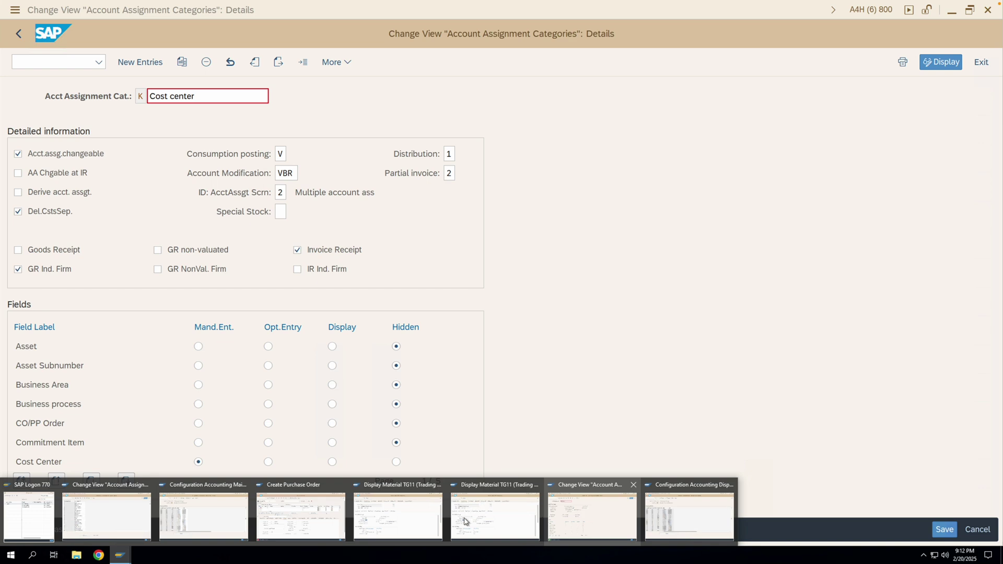
pyautogui.click(307, 517)
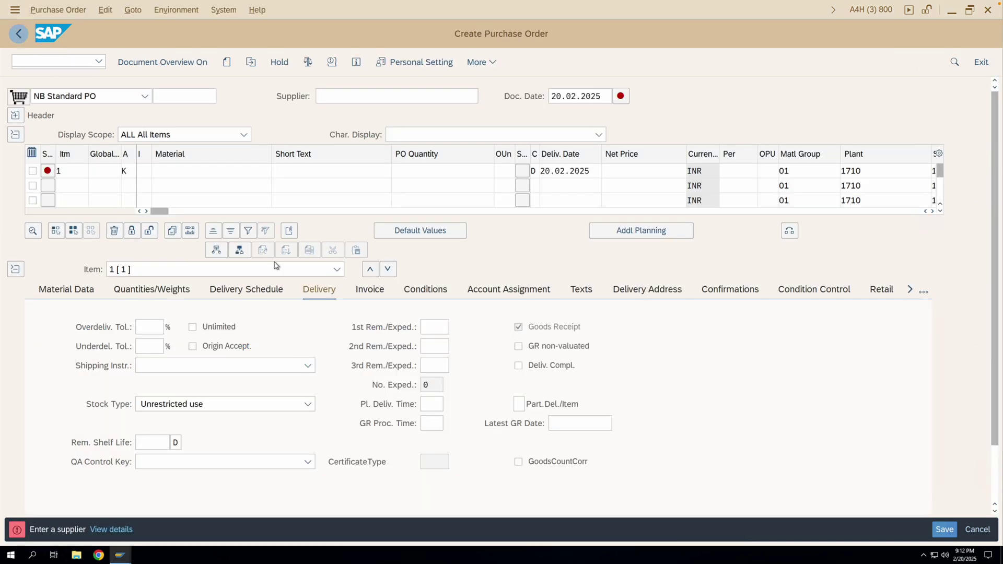
pyautogui.click(17, 35)
pyautogui.click(293, 290)
pyautogui.click(99, 62)
pyautogui.click(82, 75)
pyautogui.press('Return')
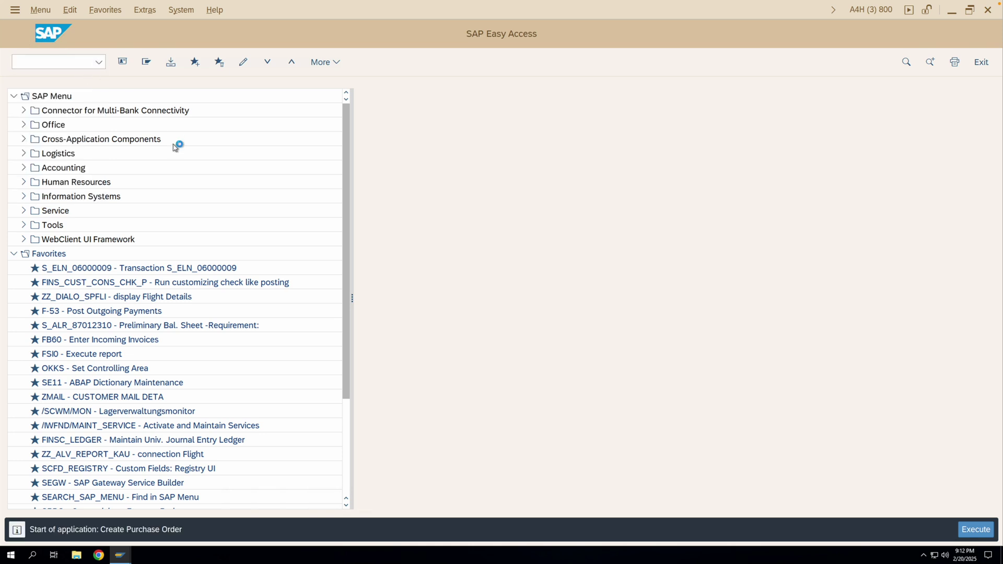
# Enter category K for item 1, then return to the category K settings.
pyautogui.click(129, 207)
pyautogui.write('K')
pyautogui.press('Return')
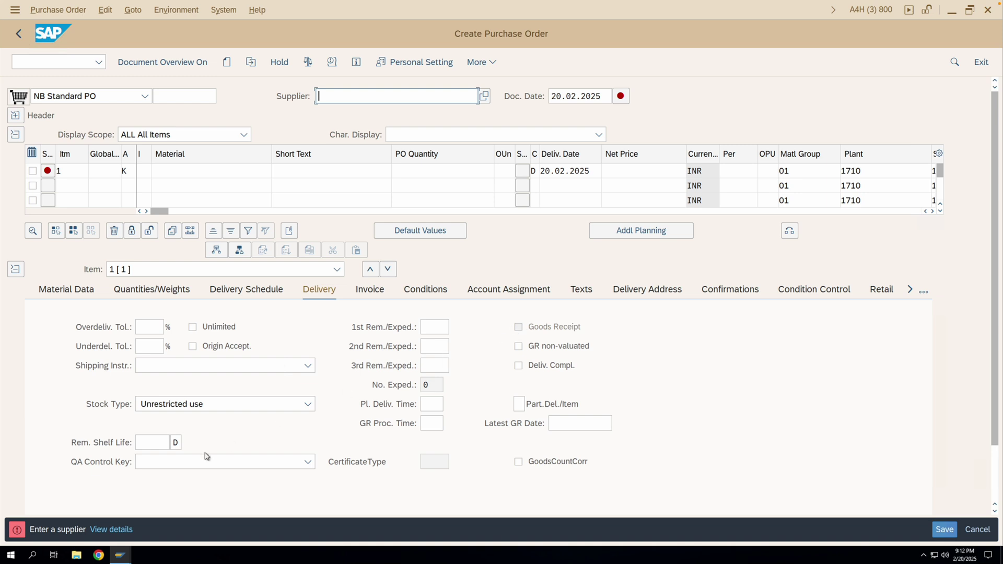
pyautogui.click(120, 554)
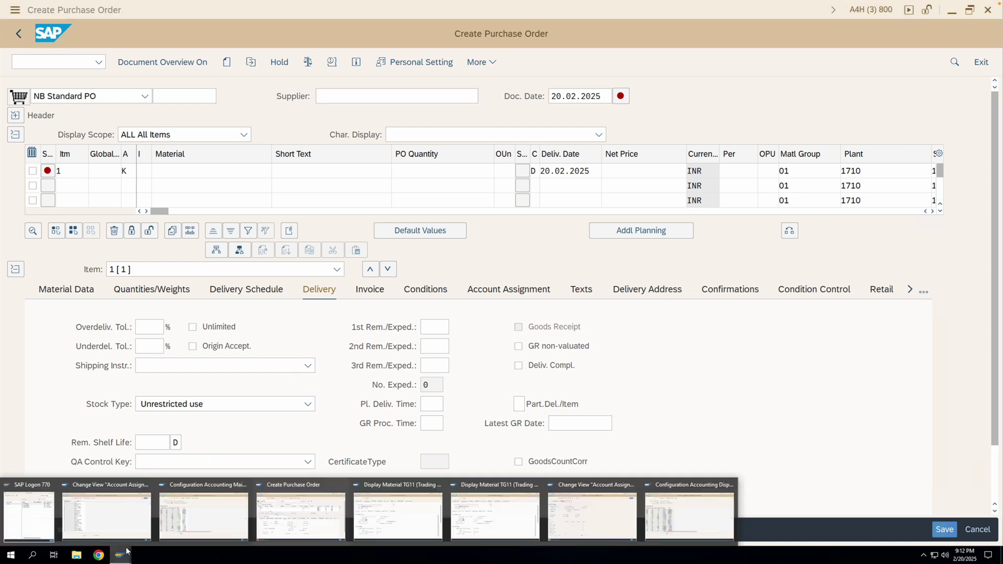
pyautogui.click(592, 516)
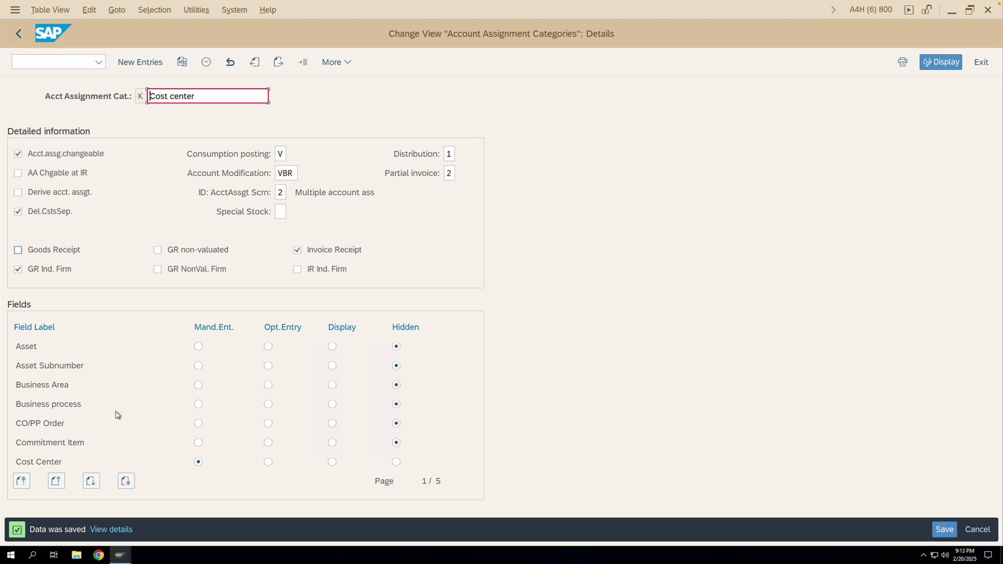
# Bring the purchase order forward and try changing the item's goods receipt setting.
pyautogui.click(127, 557)
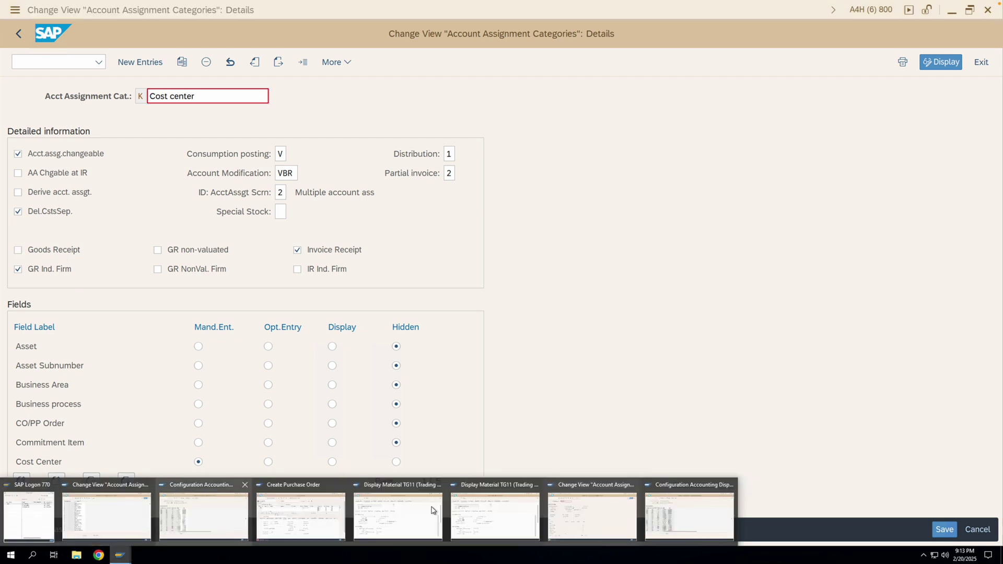
pyautogui.click(301, 518)
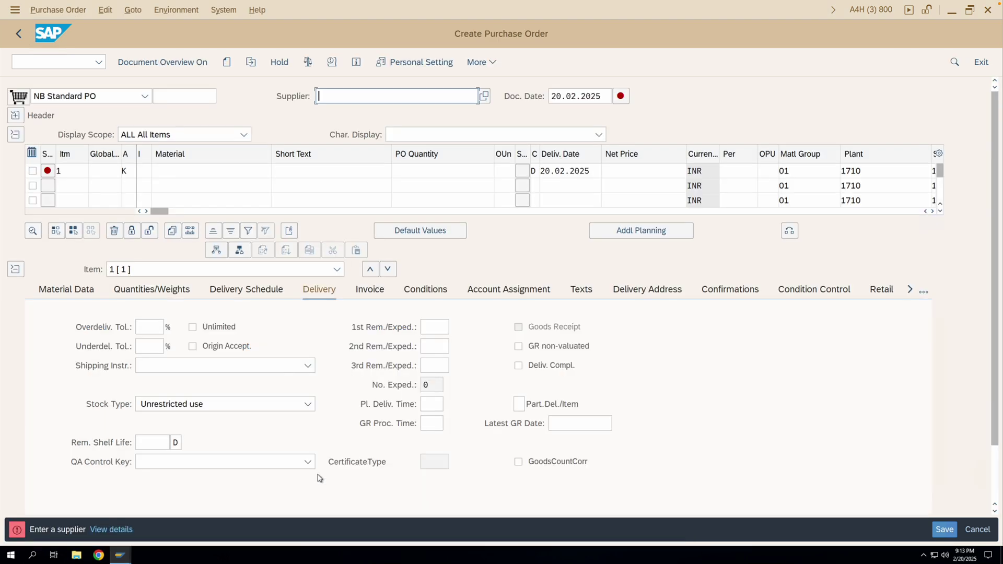
pyautogui.click(550, 329)
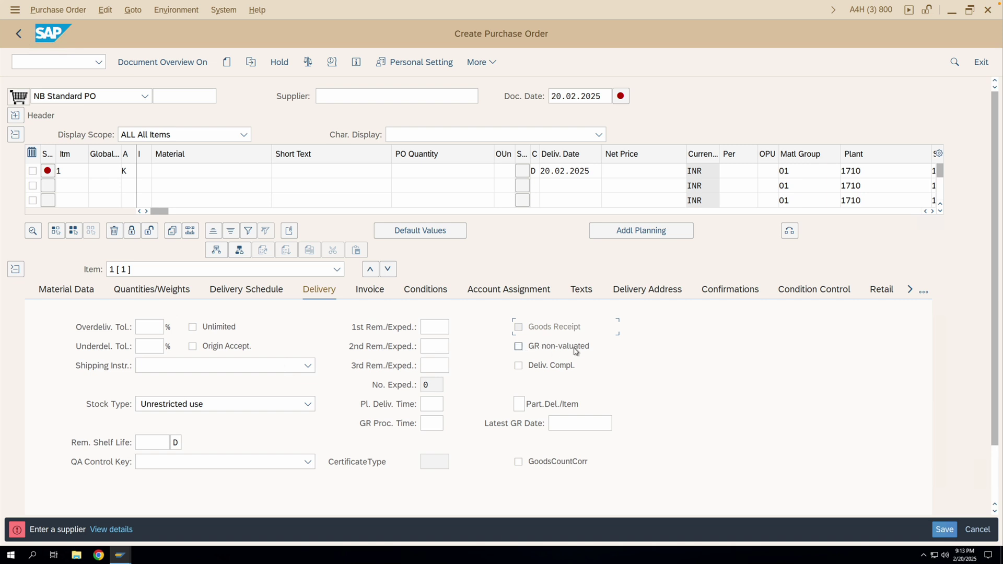
# Make non-valuated goods receipt firm for category K, save, and return to the purchase order.
pyautogui.click(119, 555)
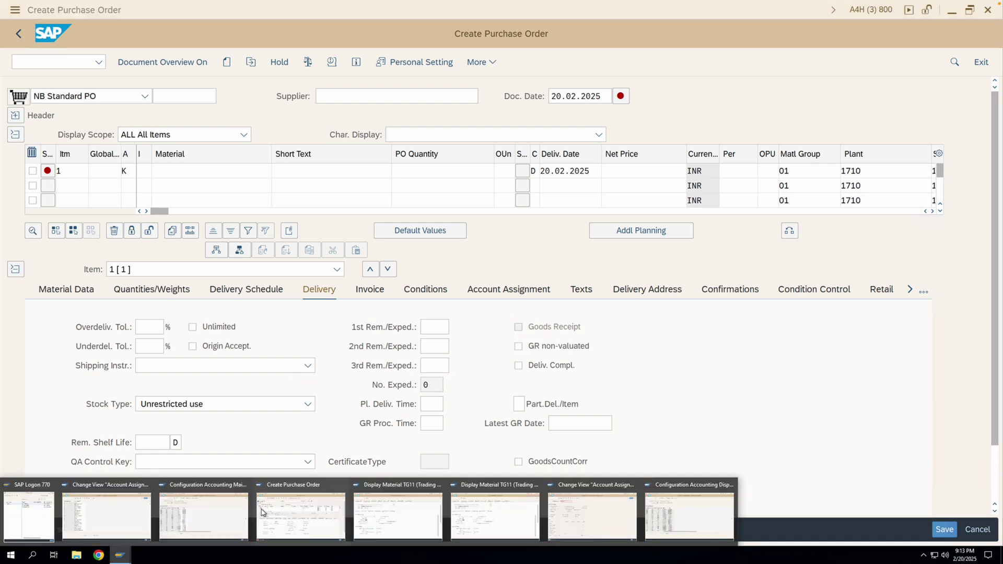
pyautogui.click(589, 515)
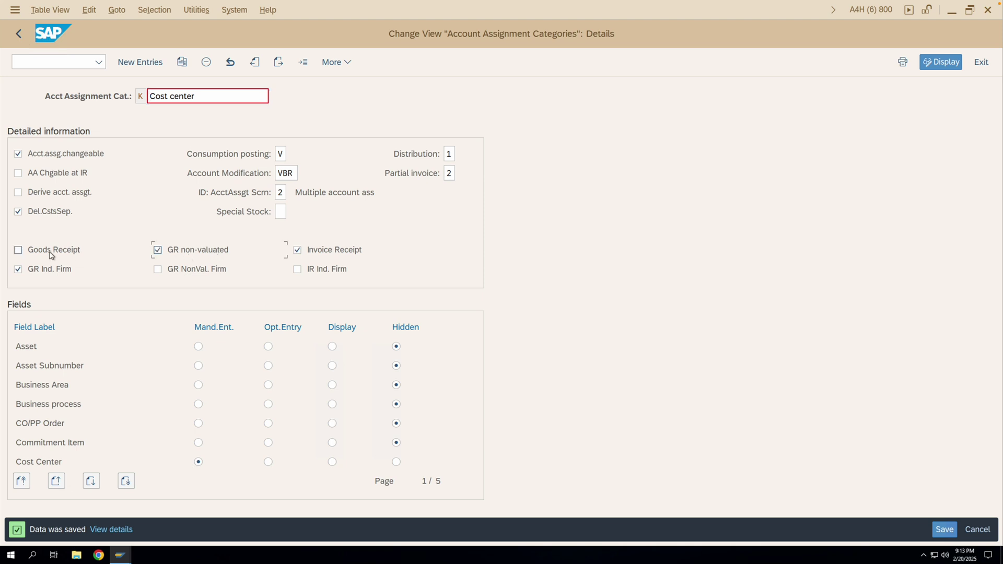
pyautogui.click(173, 269)
pyautogui.click(939, 528)
pyautogui.click(121, 554)
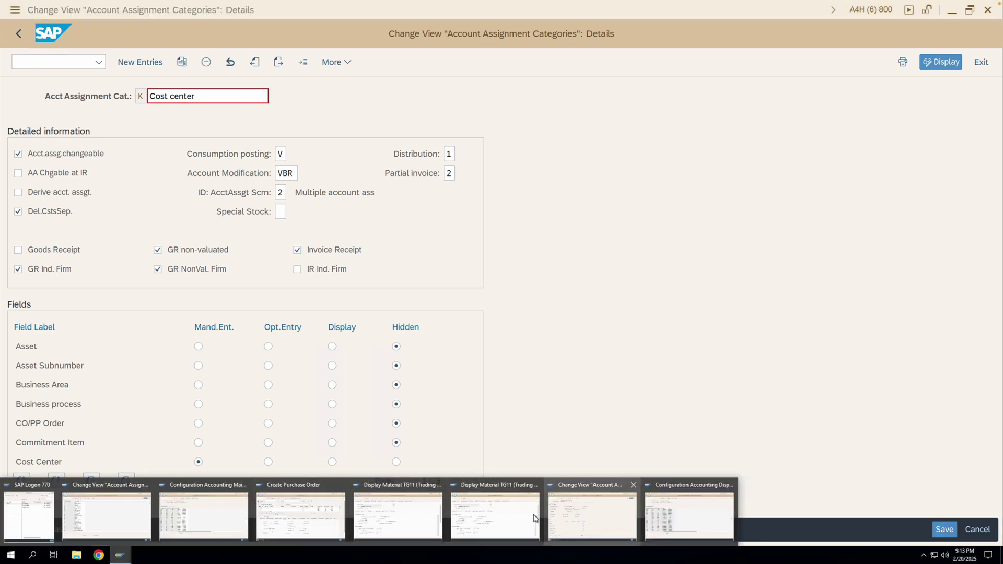
pyautogui.click(315, 507)
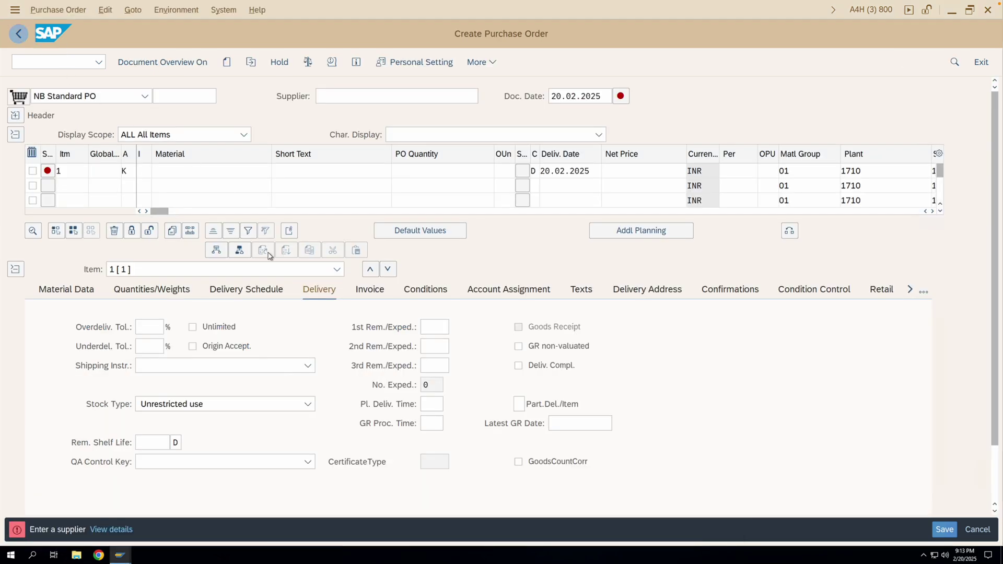
# Discard the unsaved purchase order and start a new one from the recent transactions list.
pyautogui.press('F3')
pyautogui.click(226, 286)
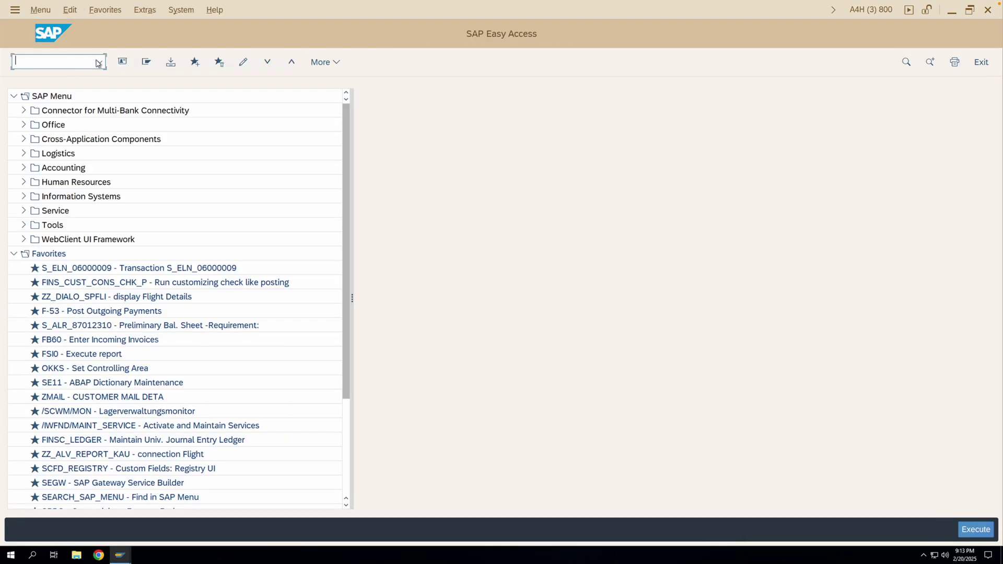
pyautogui.click(98, 63)
pyautogui.click(83, 73)
pyautogui.press('Return')
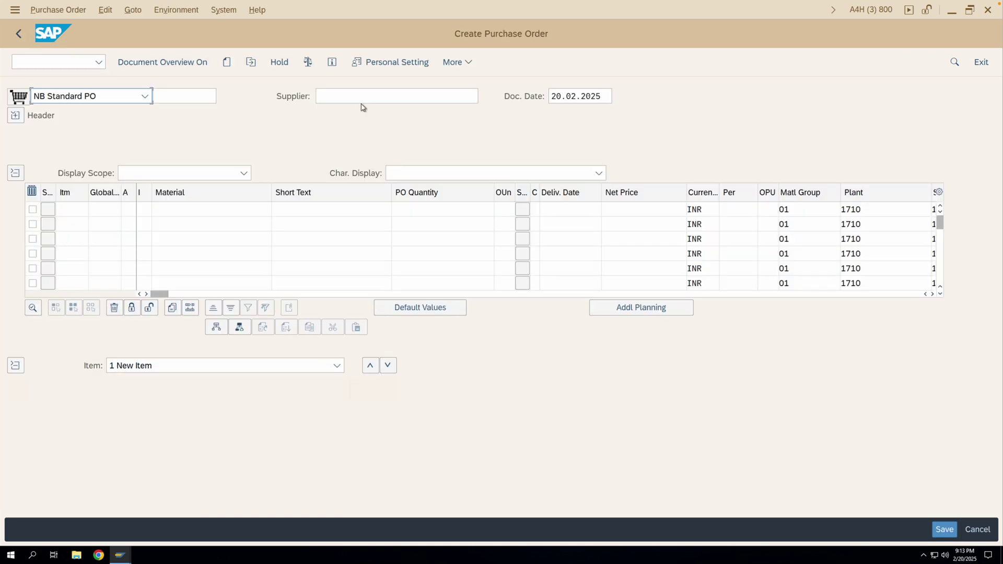
# Enter the most recently used supplier and account assignment category K for item 1.
pyautogui.click(362, 102)
pyautogui.click(361, 102)
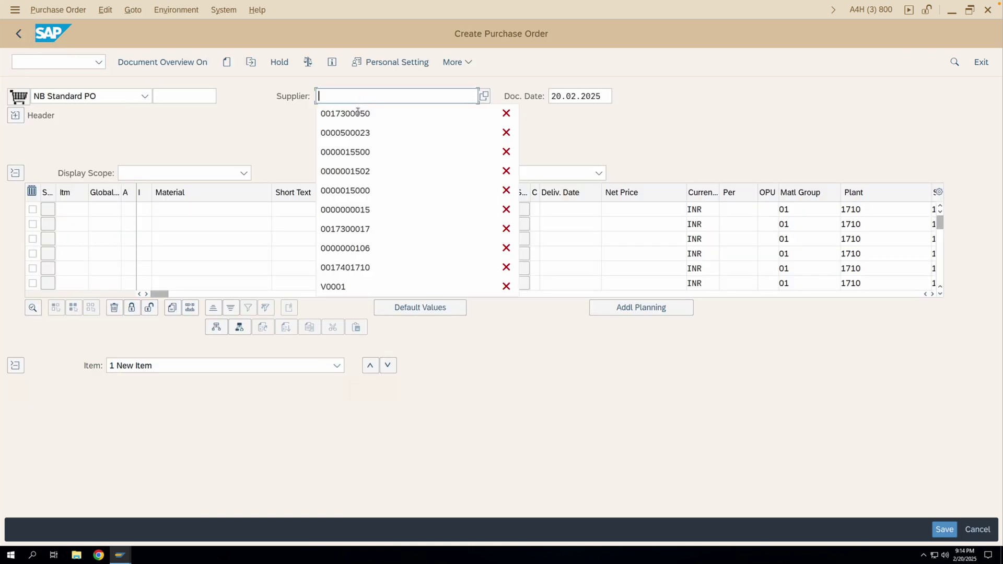
pyautogui.click(359, 111)
pyautogui.click(125, 208)
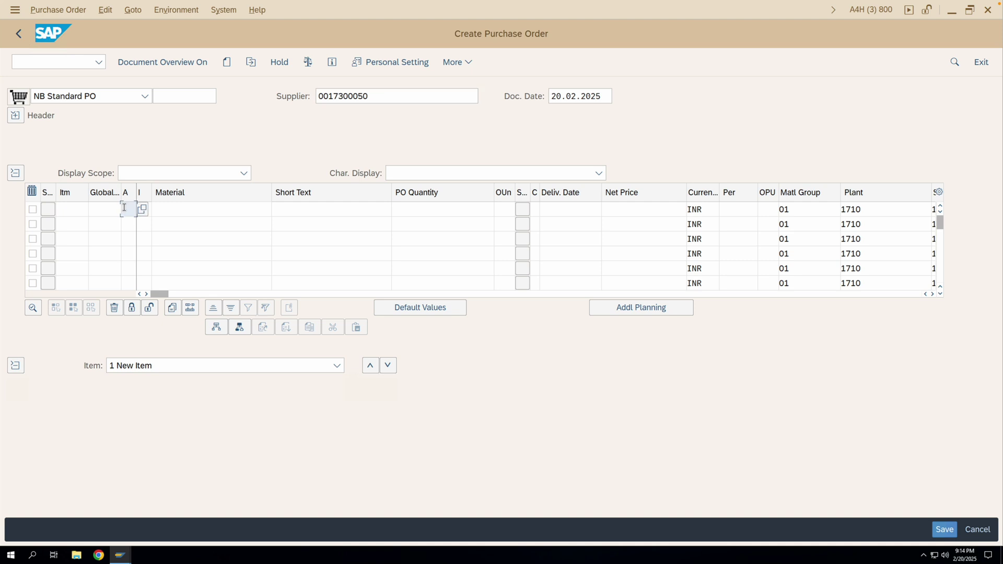
pyautogui.write('K')
pyautogui.press('Return')
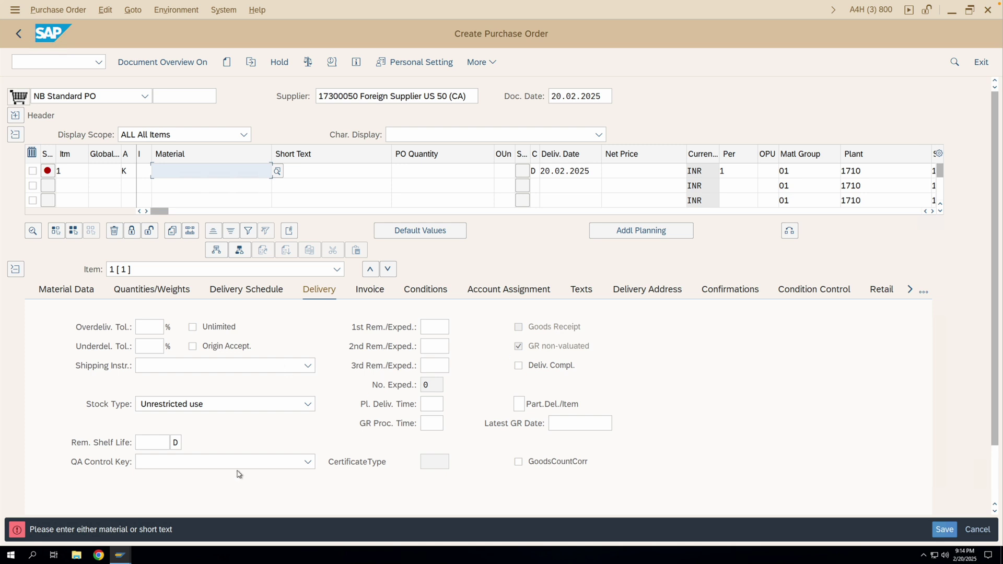
# Look at the category K settings window, then return to the purchase order being created.
pyautogui.click(121, 555)
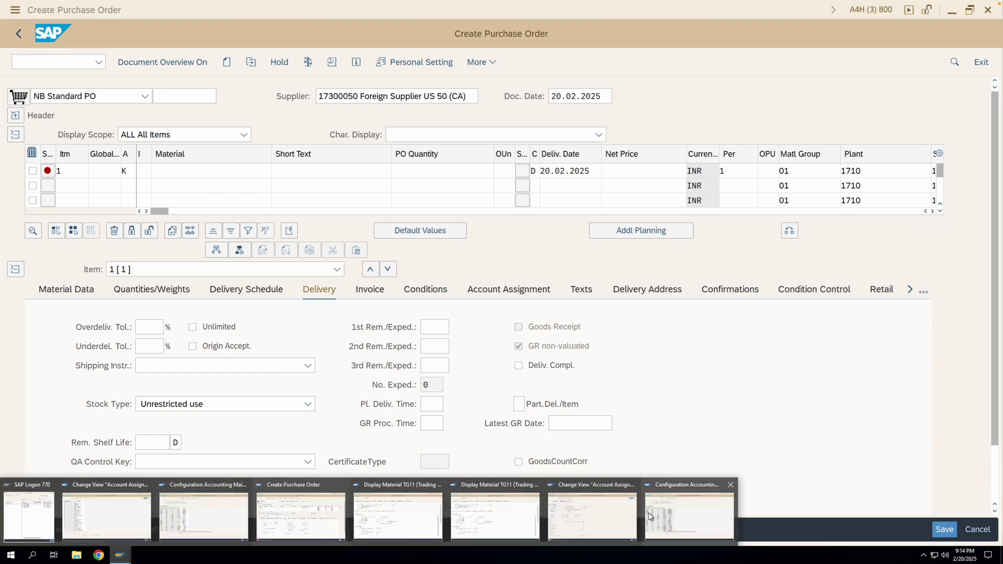
pyautogui.click(622, 517)
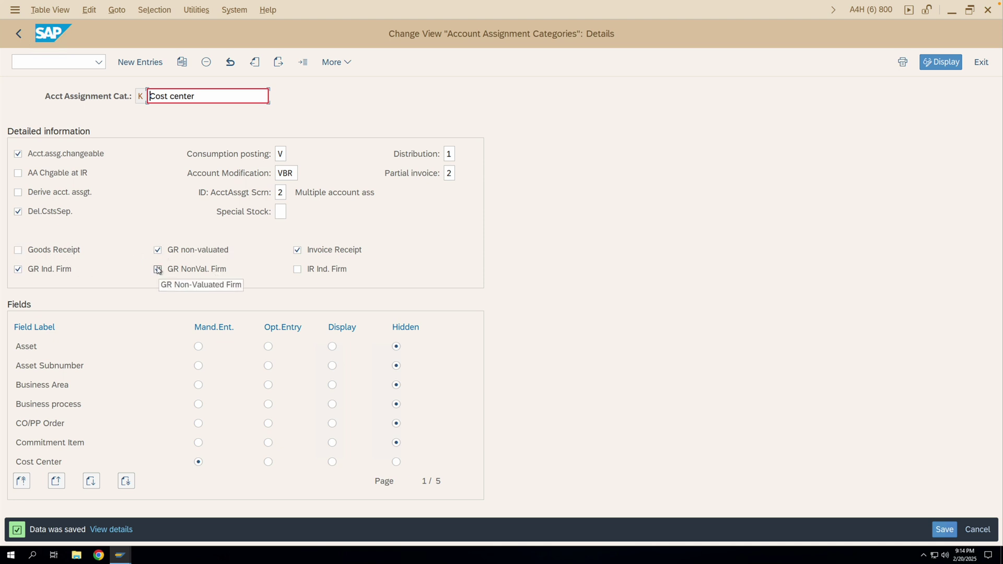
pyautogui.click(120, 553)
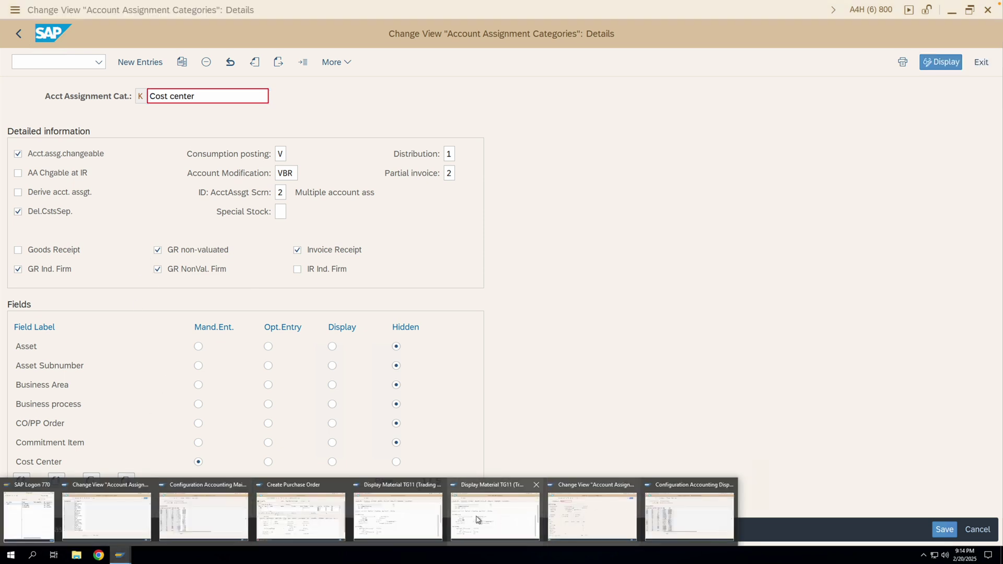
pyautogui.click(309, 514)
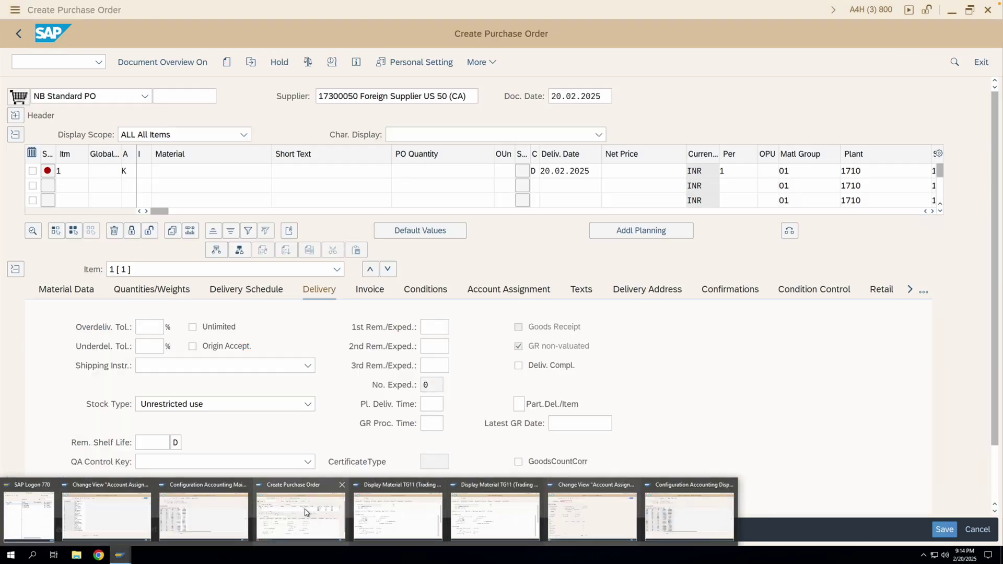
# Fill item 1 with short text Chairs, quantity 10 and order unit EA.
pyautogui.click(339, 170)
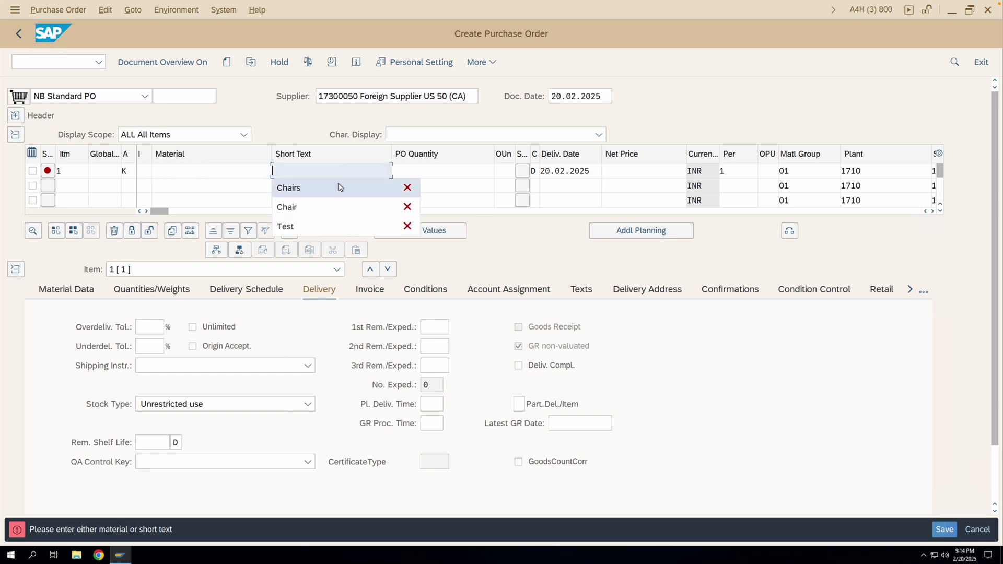
pyautogui.click(341, 187)
pyautogui.press('Return')
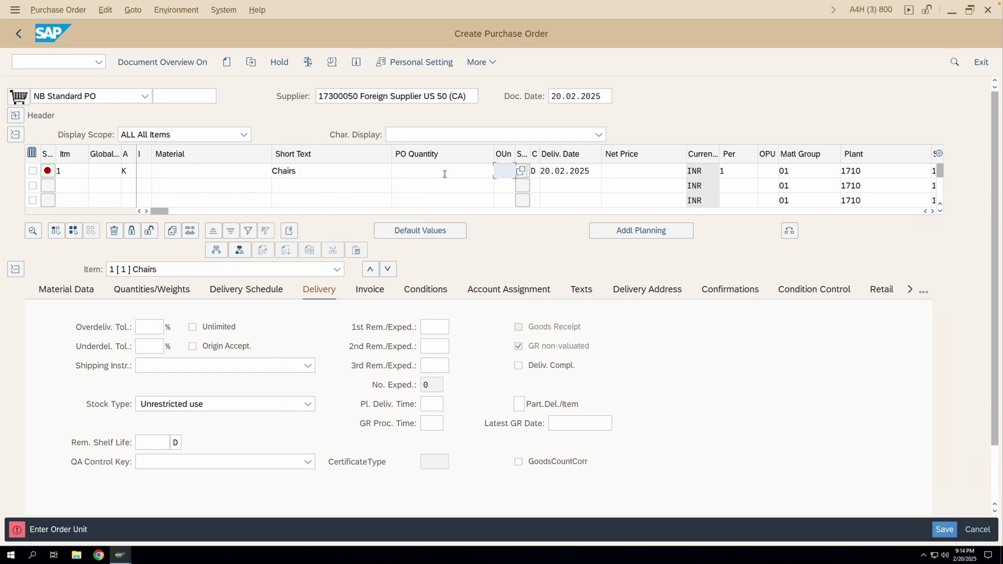
pyautogui.click(445, 174)
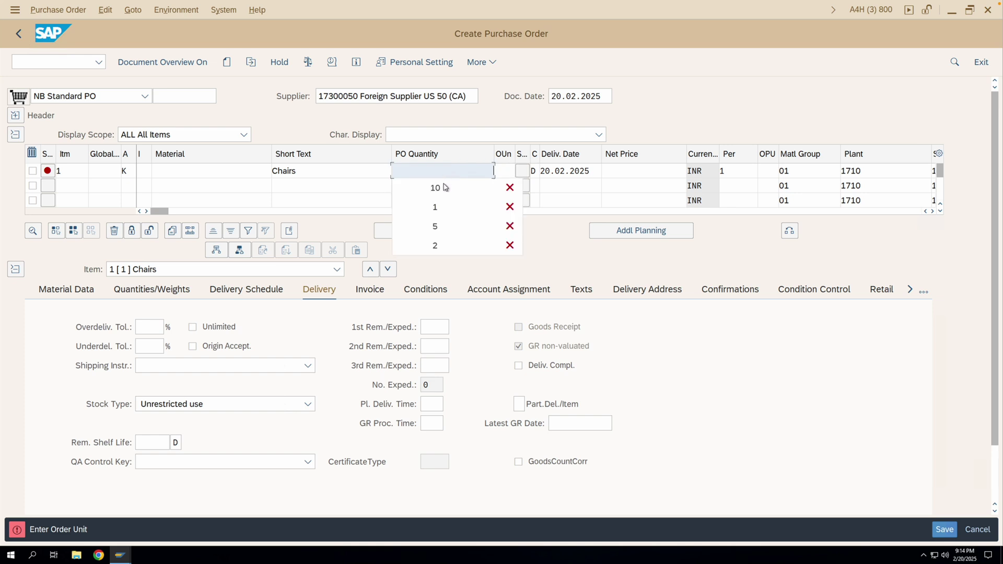
pyautogui.click(441, 188)
pyautogui.click(503, 174)
pyautogui.write('ea')
pyautogui.press('Return')
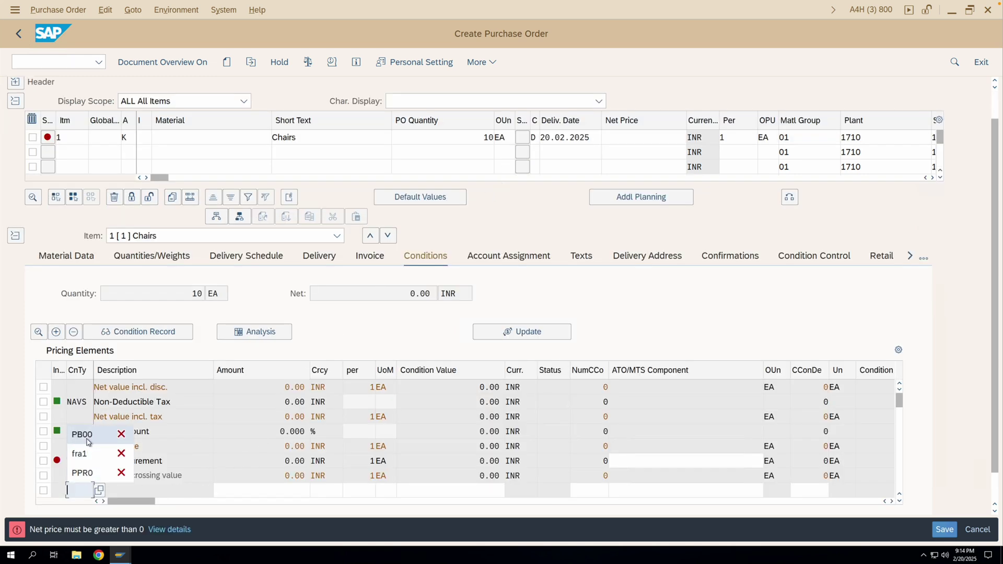
# Add a PB00 price condition with amount 100.
pyautogui.click(83, 436)
pyautogui.click(262, 491)
pyautogui.write('100')
pyautogui.press('Return')
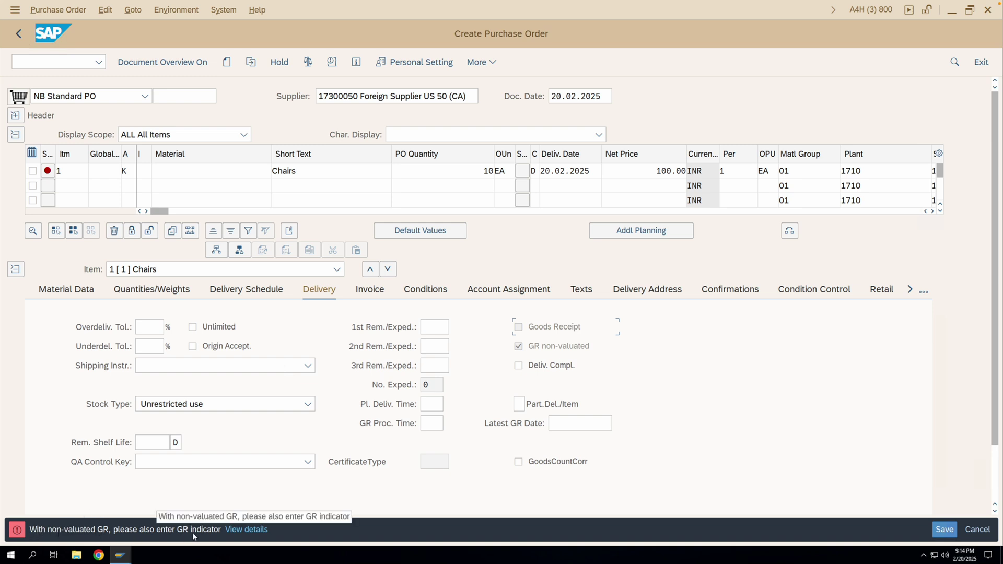
# Try changing the item's goods receipt setting, then switch to the account assignment category window.
pyautogui.scroll(-1, 505, 363)
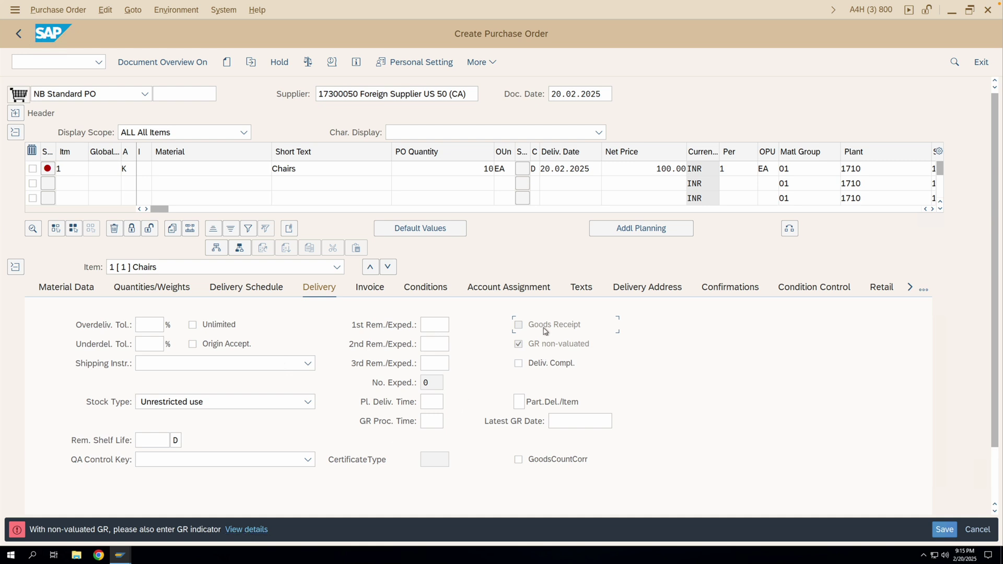
pyautogui.click(519, 346)
pyautogui.click(120, 555)
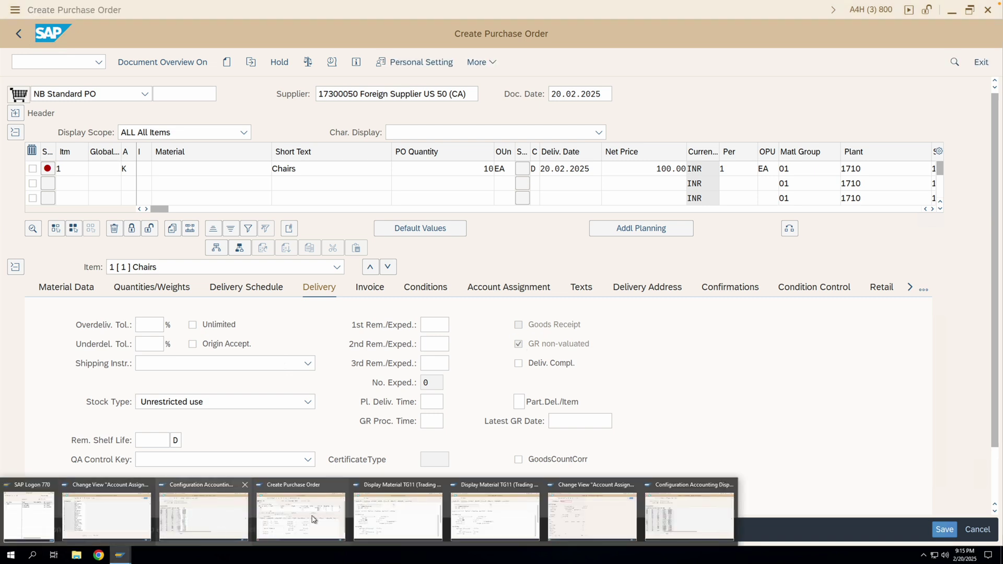
pyautogui.click(588, 509)
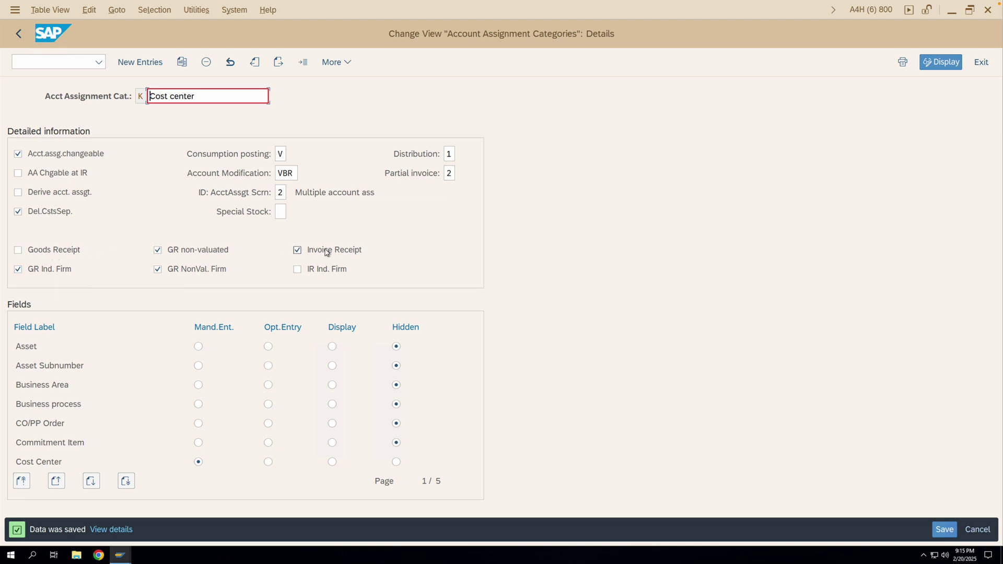
# Tick IR Ind. Firm and Goods Receipt for category K, save, and return to the PO.
pyautogui.click(315, 271)
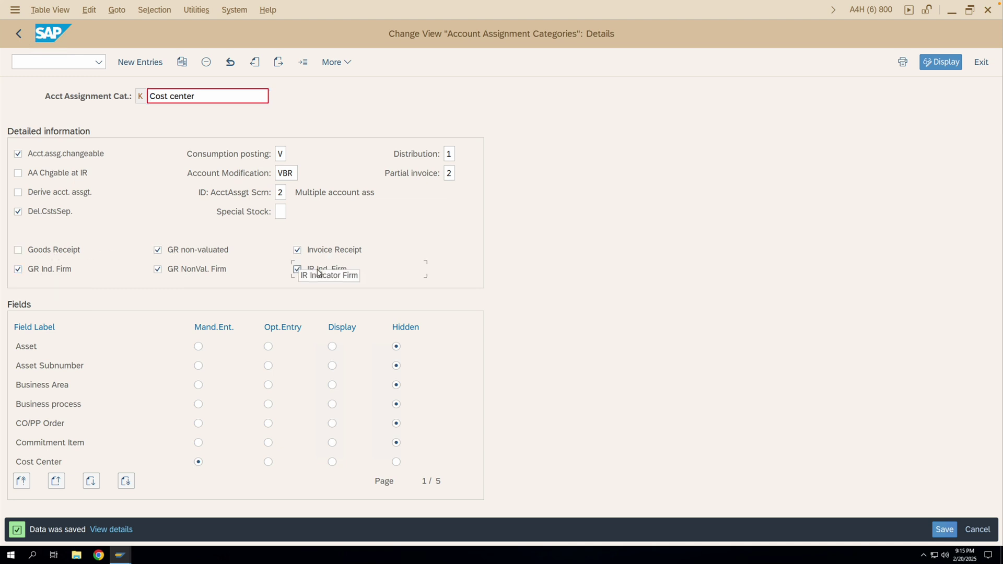
pyautogui.click(40, 255)
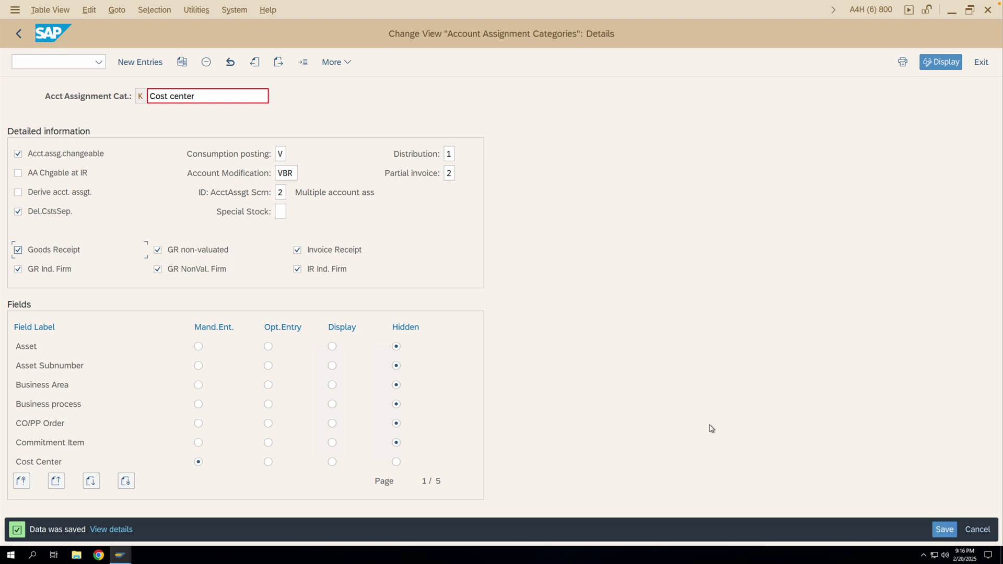
pyautogui.click(937, 530)
pyautogui.click(124, 555)
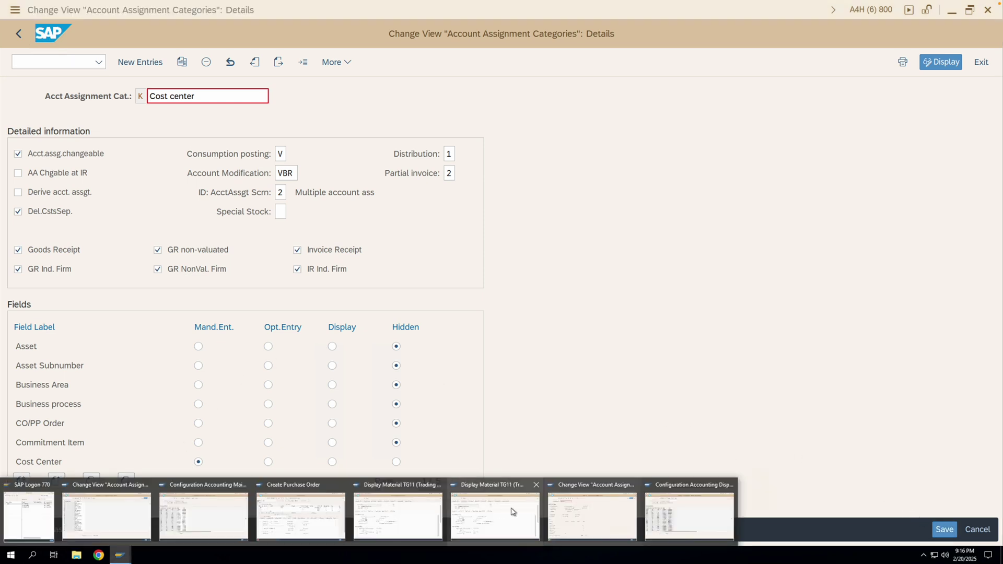
pyautogui.click(298, 509)
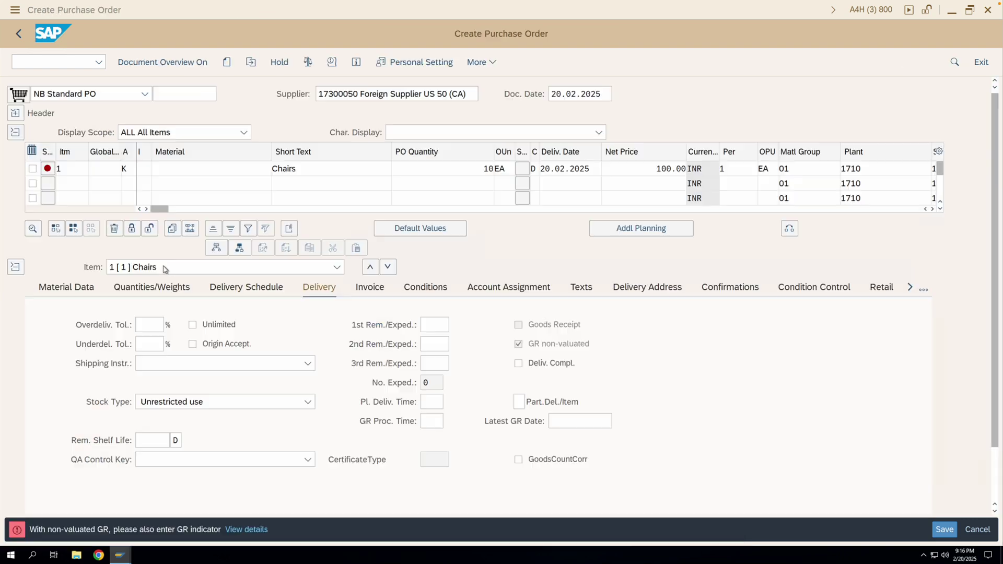
# Exit the current purchase order and start a new one with me21n.
pyautogui.click(19, 35)
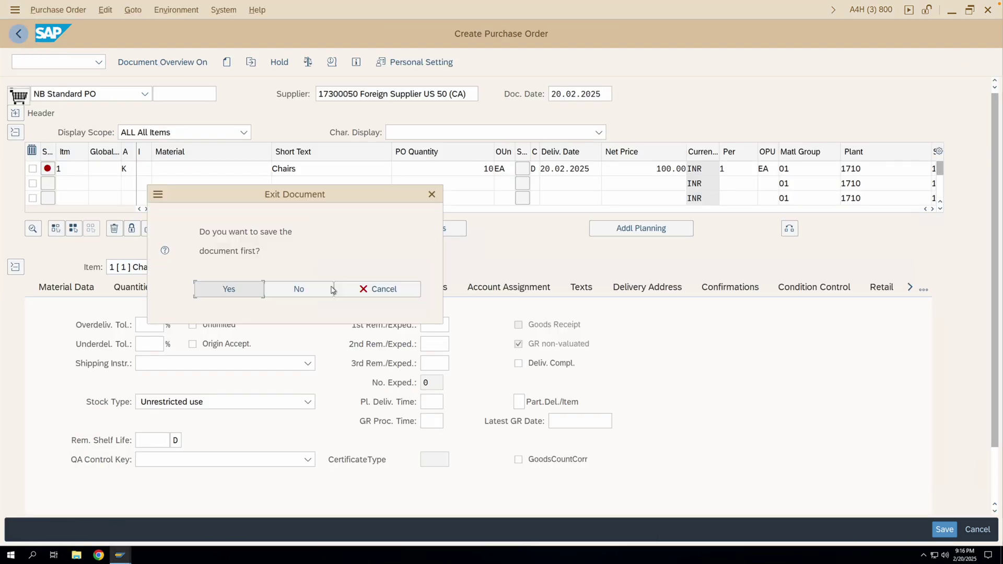
pyautogui.press('Return')
pyautogui.click(99, 62)
pyautogui.click(87, 75)
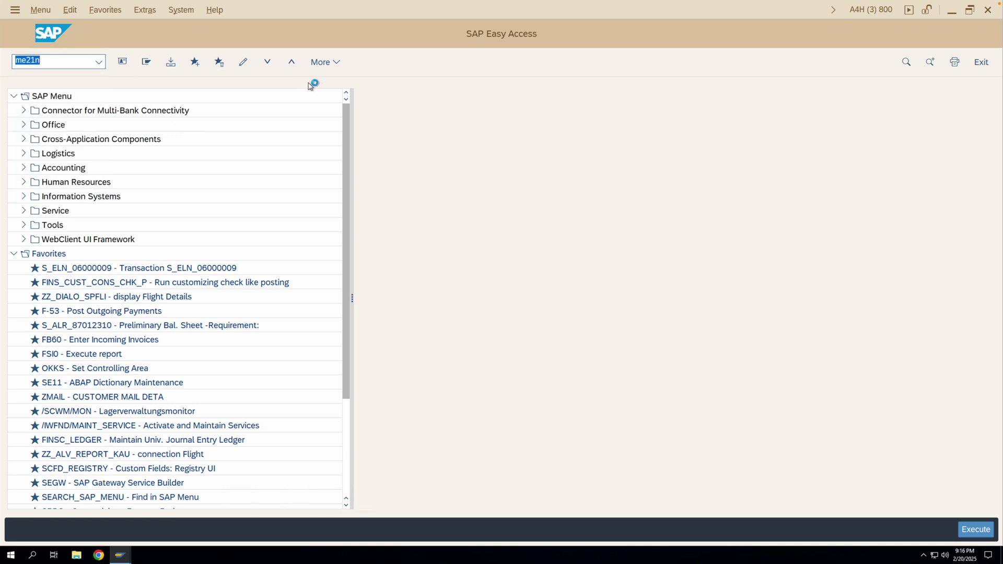
pyautogui.press('Return')
# Fill in the supplier from earlier entries and set item 1's account category to K.
pyautogui.click(366, 94)
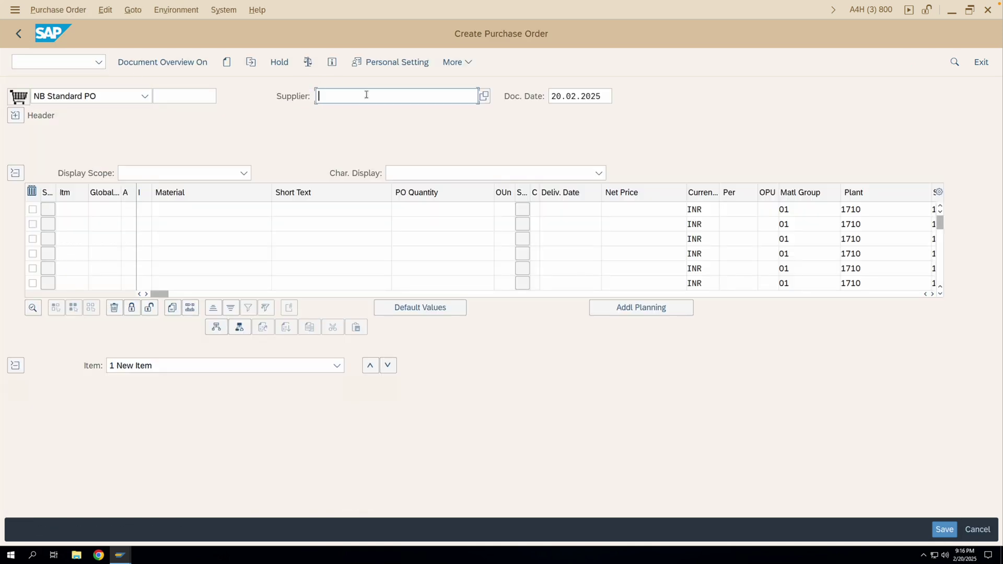
pyautogui.click(366, 109)
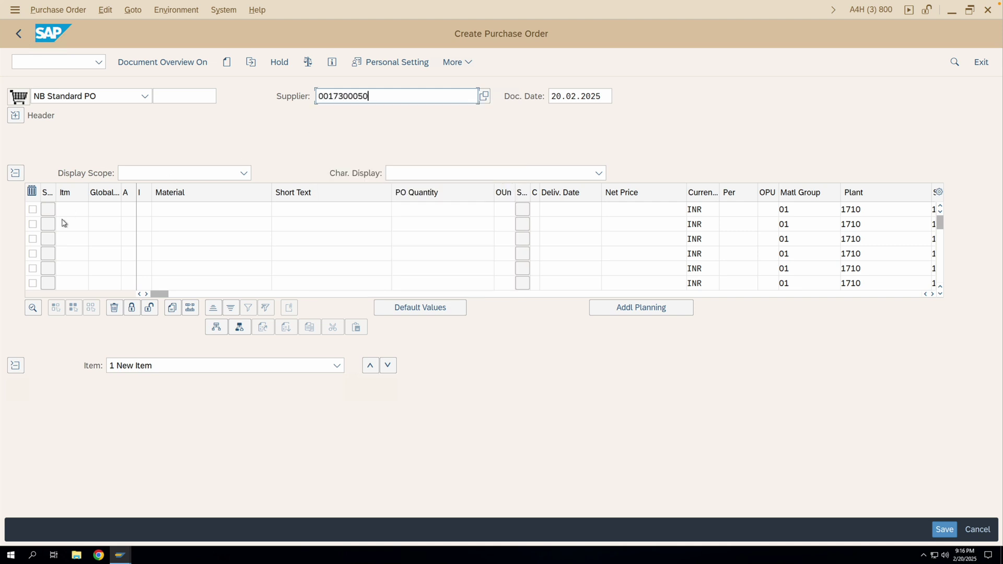
pyautogui.click(129, 211)
pyautogui.write('k')
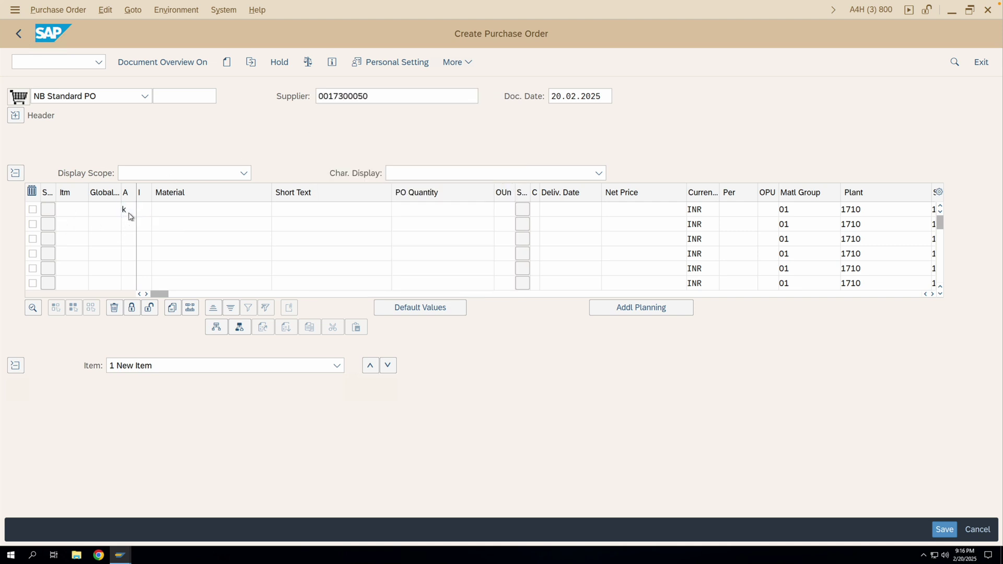
pyautogui.press('Return')
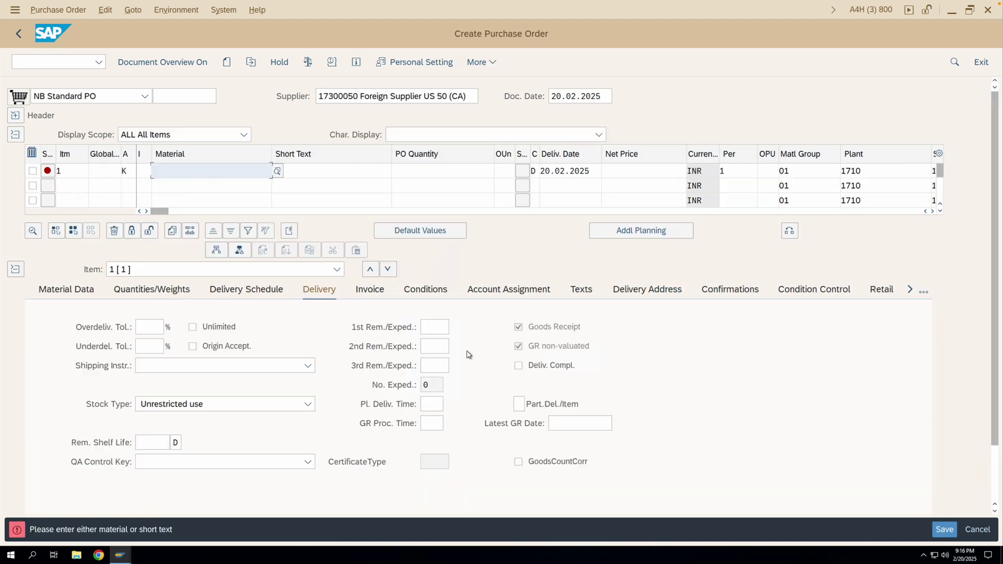
# Verify the item's Goods Receipt and invoice settings, then switch to the category K window.
pyautogui.click(538, 329)
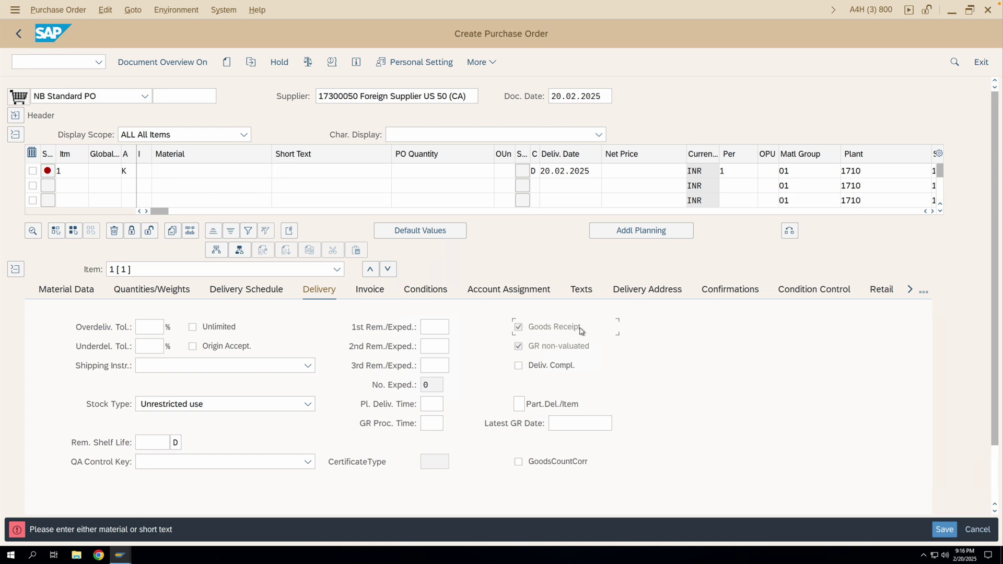
pyautogui.click(550, 347)
pyautogui.click(368, 291)
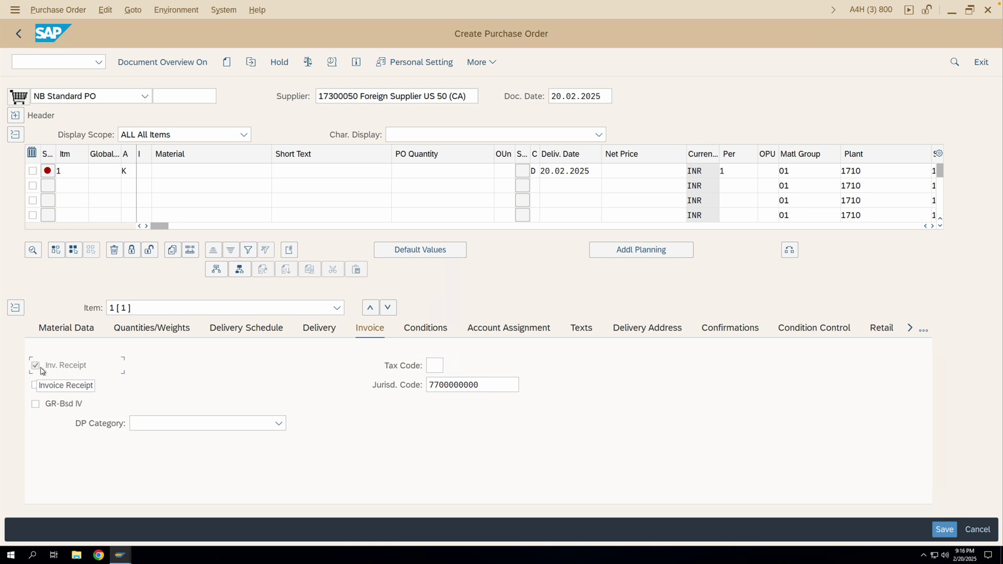
pyautogui.click(337, 330)
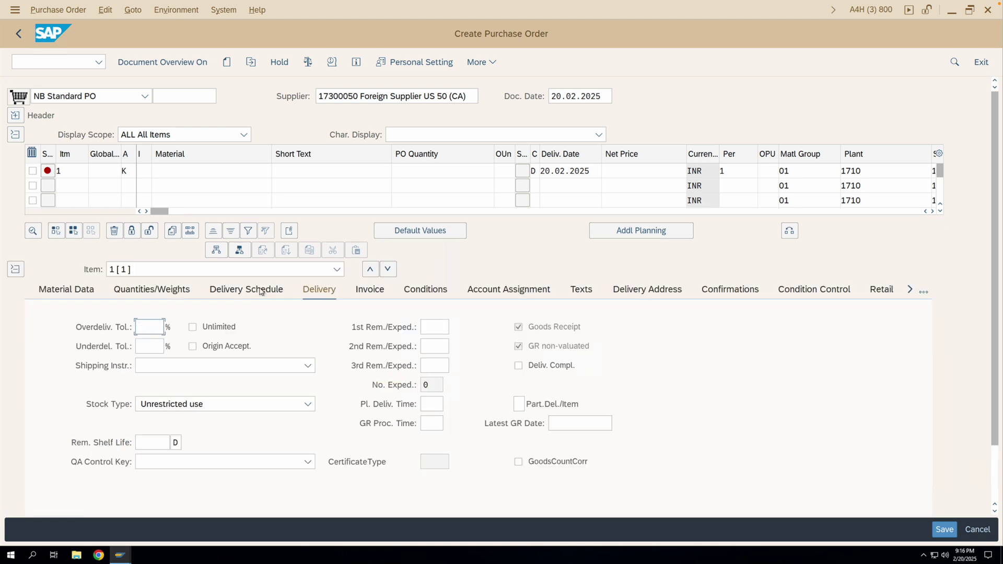
pyautogui.click(124, 171)
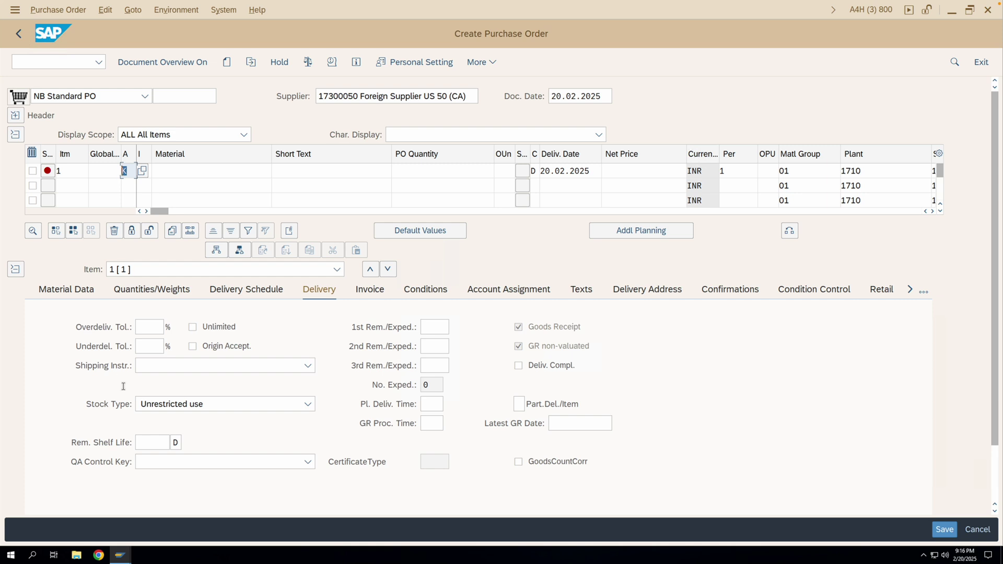
pyautogui.moveTo(122, 555)
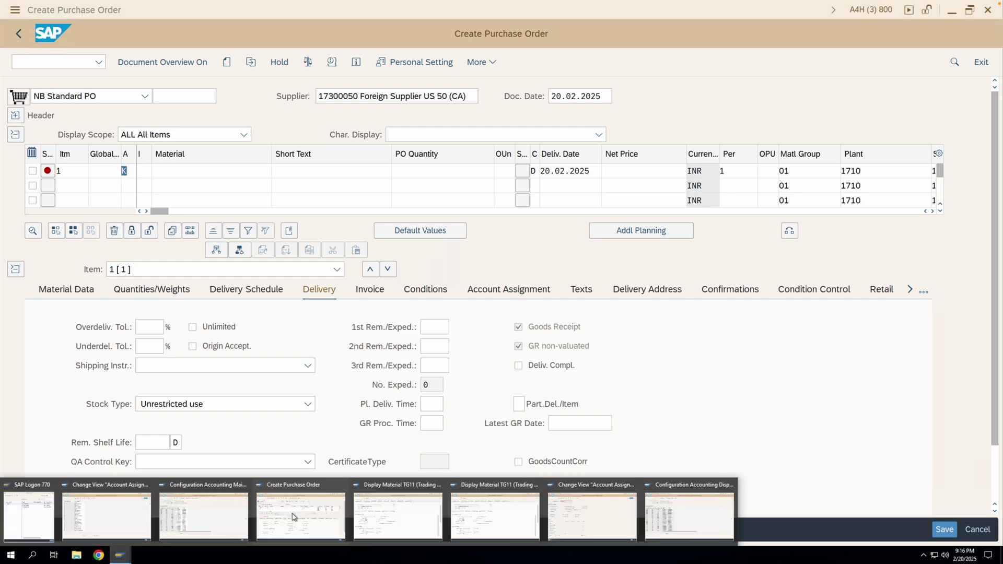
pyautogui.click(580, 518)
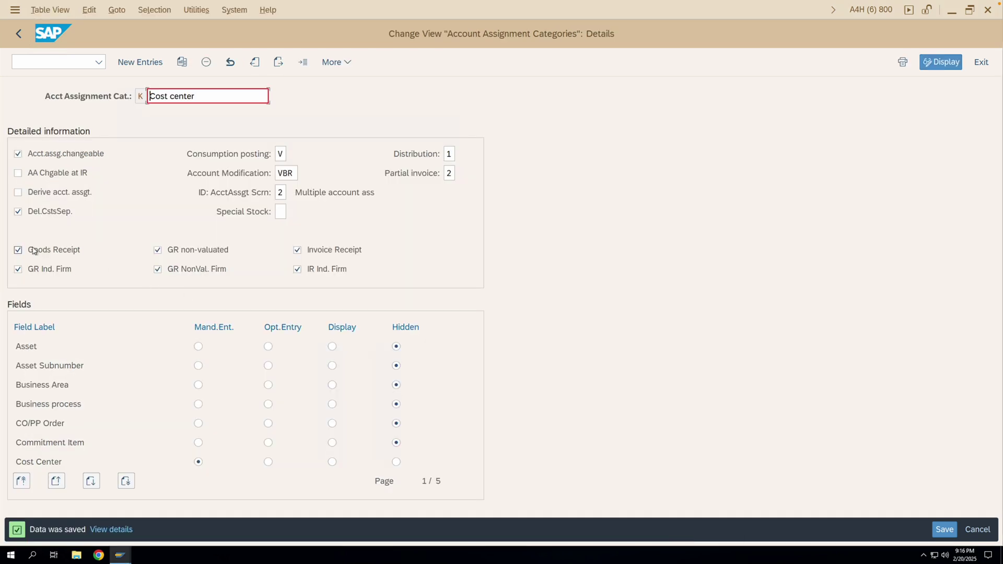